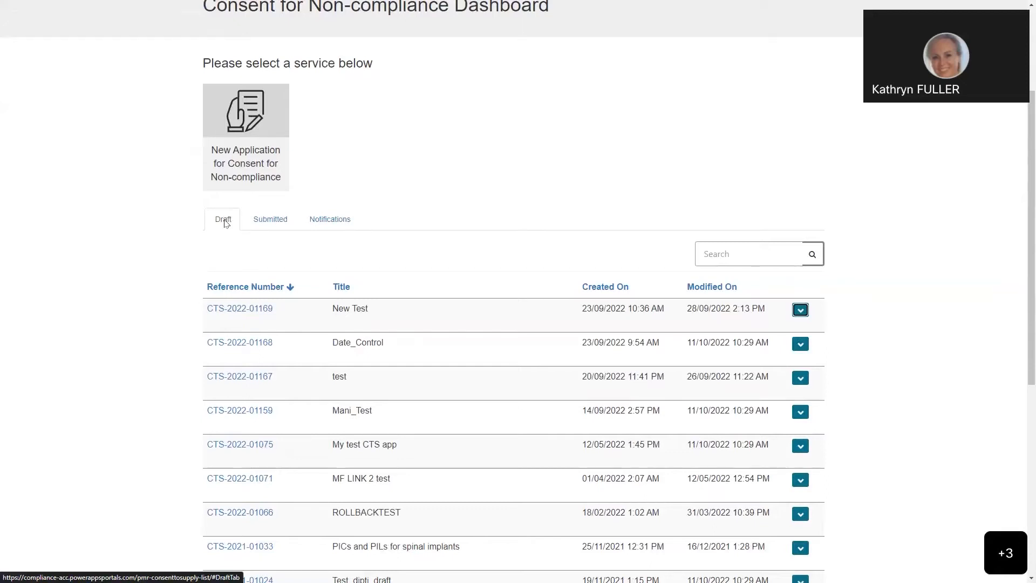
# Step: Look through the submitted applications and the notifications, and return to the list of draft applications
pyautogui.click(272, 223)
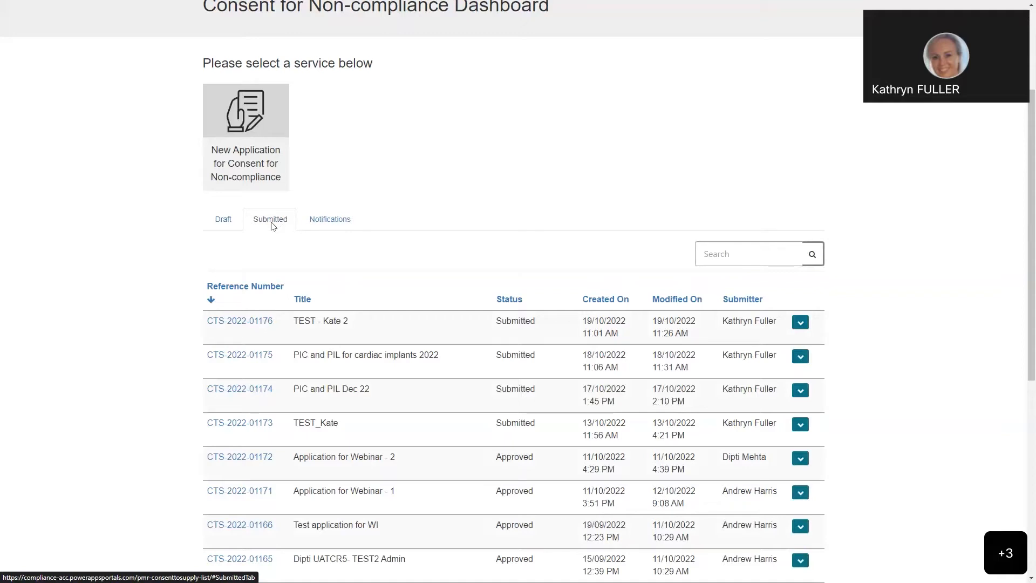
pyautogui.click(326, 223)
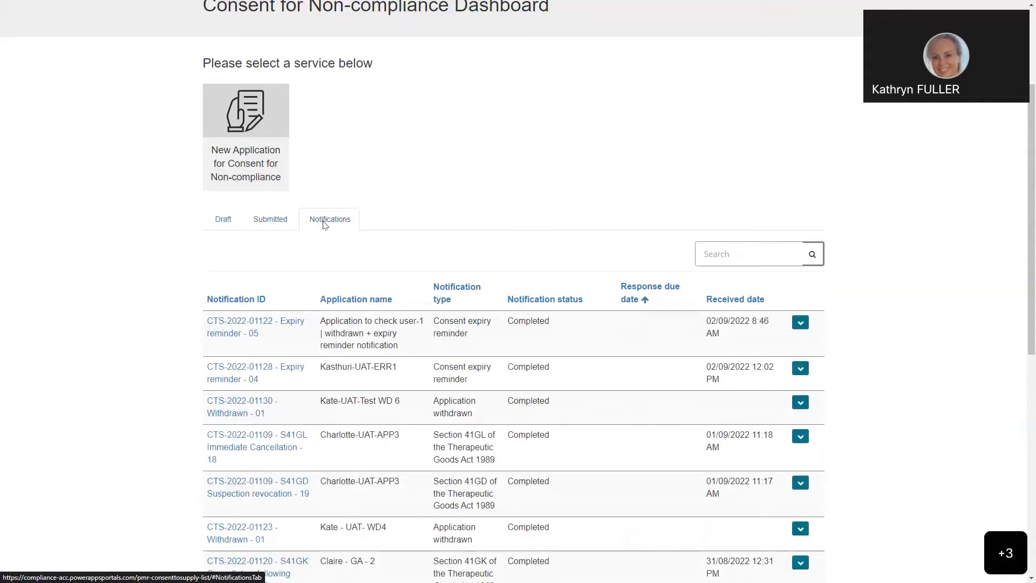
pyautogui.click(228, 223)
pyautogui.scroll(-2, 504, 248)
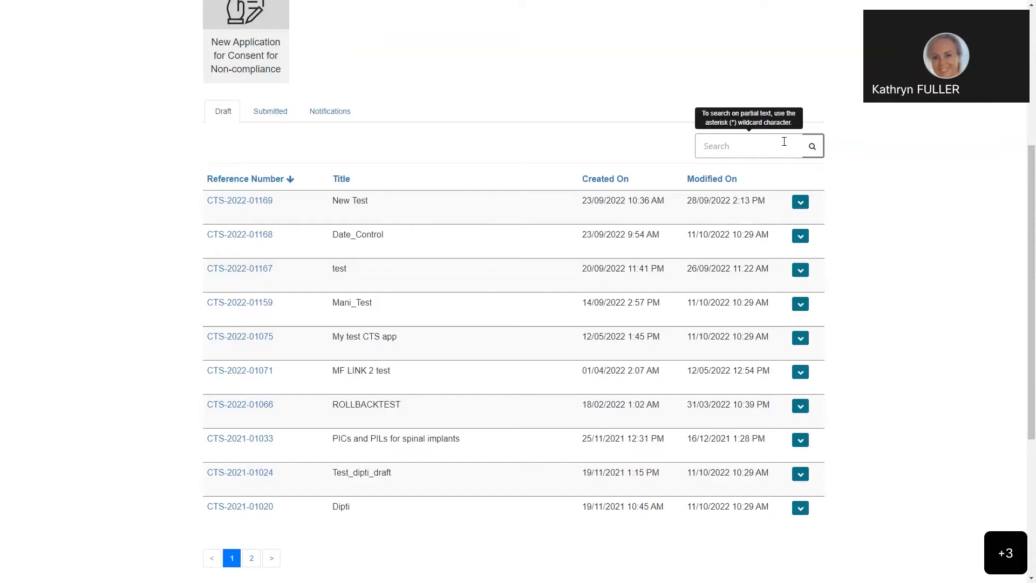
# Step: Search the draft applications for partial text using the wildcard term "*PIC"
pyautogui.click(709, 151)
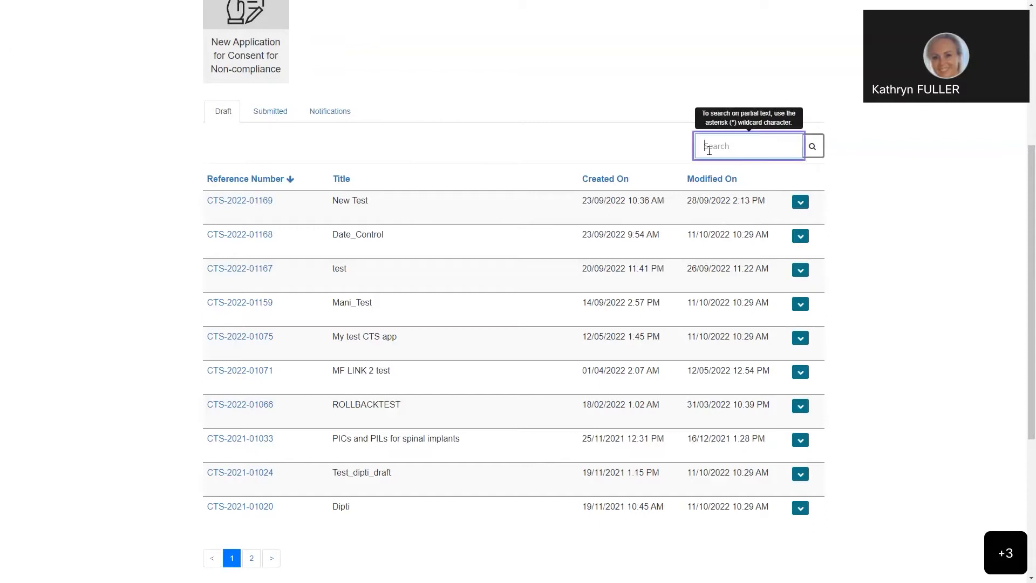
pyautogui.write('*PIC')
pyautogui.click(812, 146)
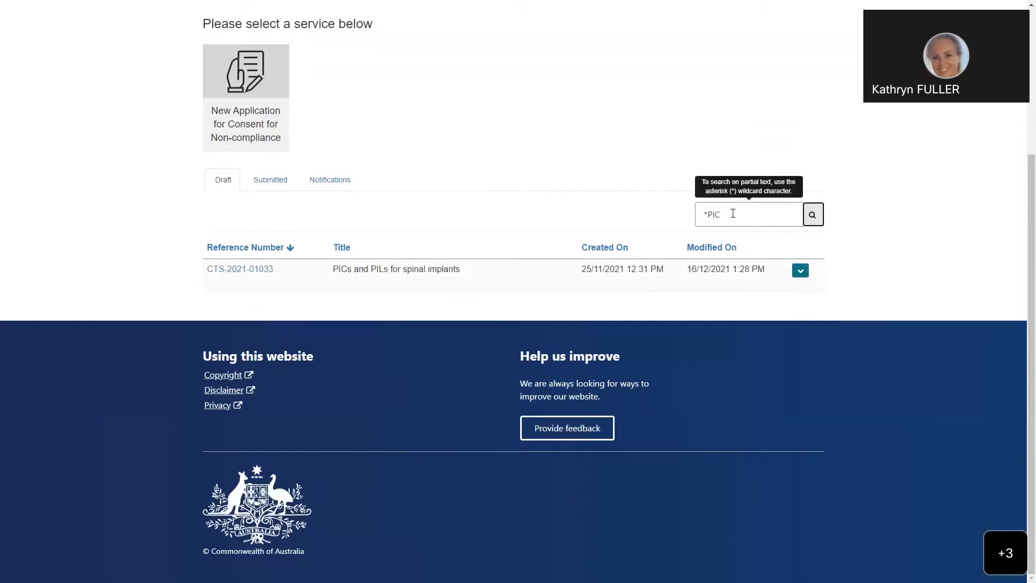
# Step: Clear the search term and reload the full list of draft applications
pyautogui.moveTo(730, 215); pyautogui.dragTo(698, 214)
pyautogui.press('BackSpace')
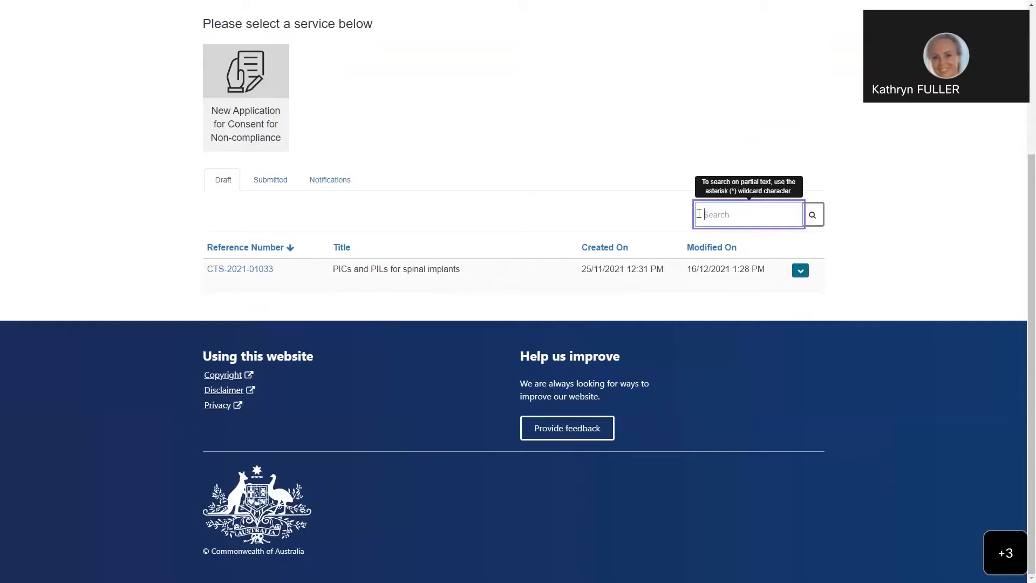
pyautogui.click(812, 214)
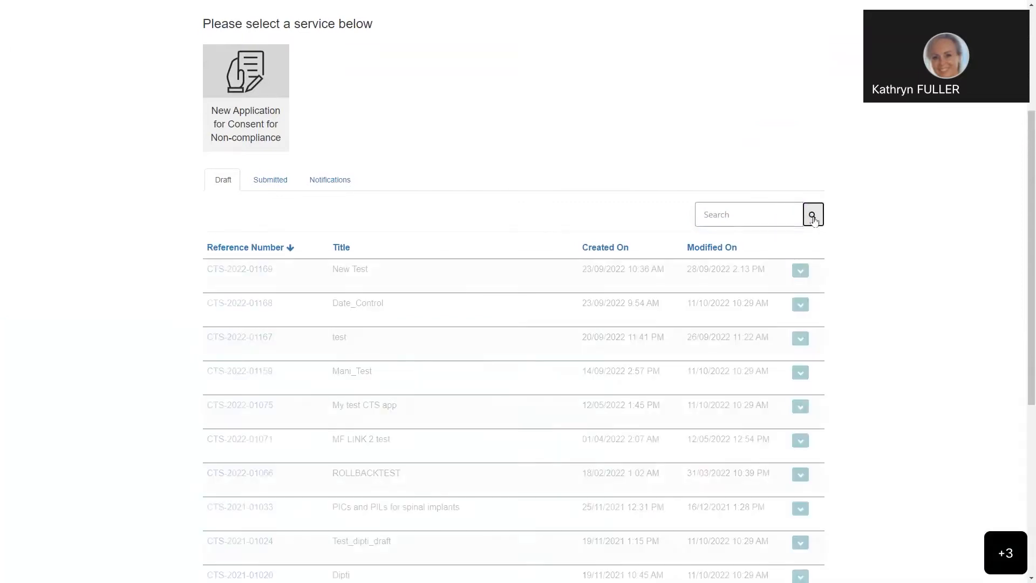
pyautogui.scroll(-2, 214, 174)
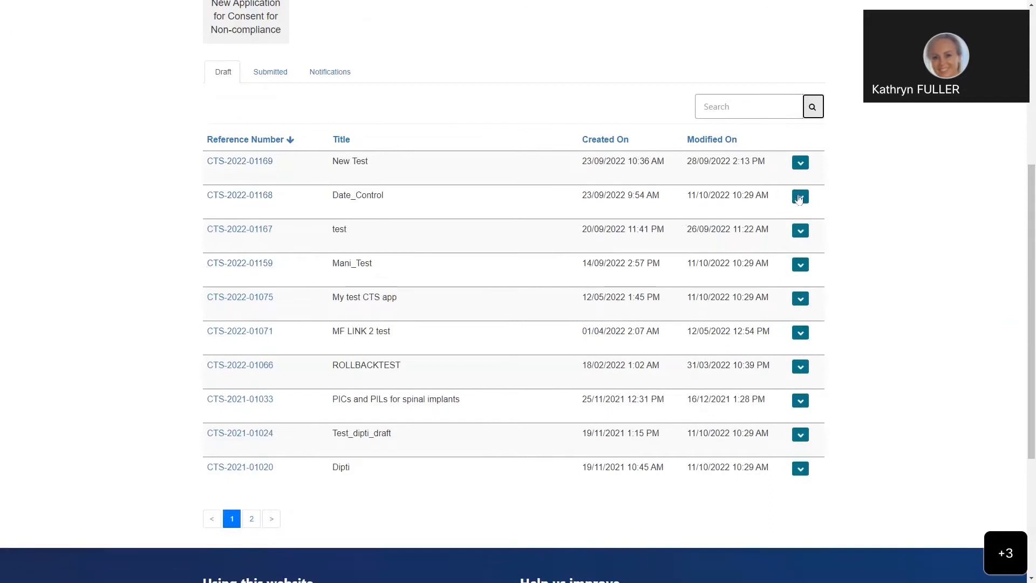
# Step: Request deletion of the draft application titled "New Test" and cancel it at the confirmation
pyautogui.click(801, 163)
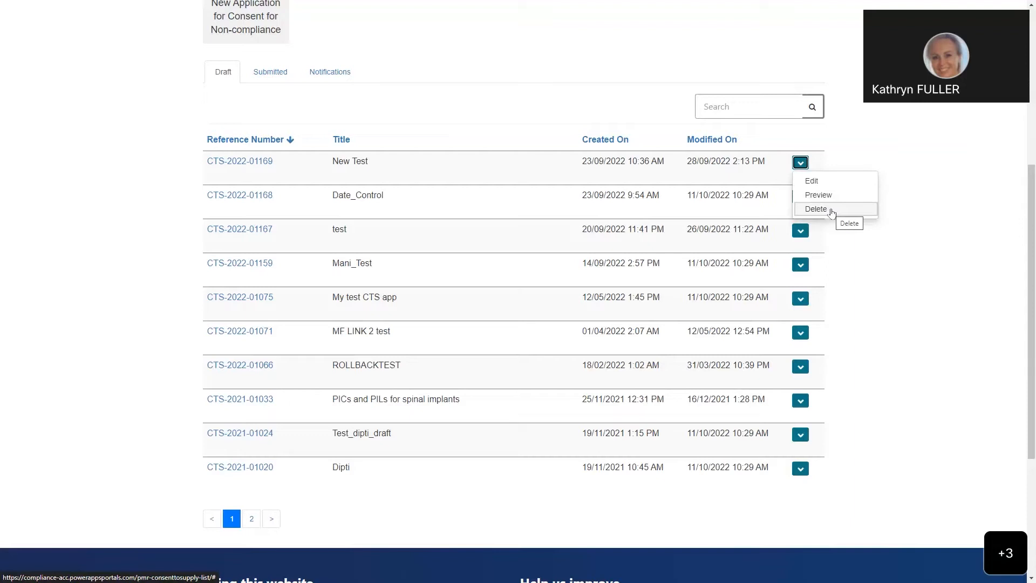
pyautogui.click(817, 209)
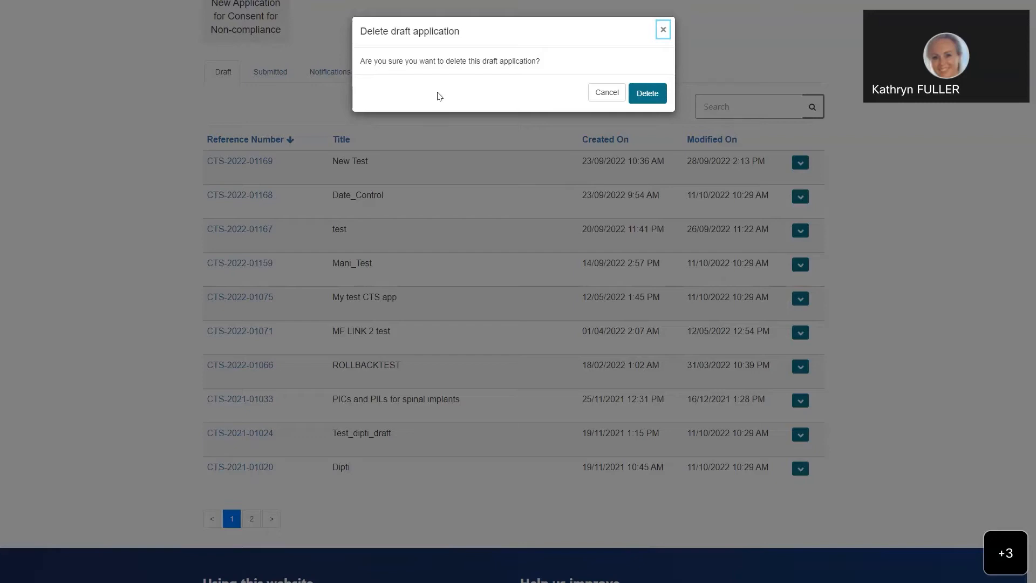
pyautogui.click(605, 93)
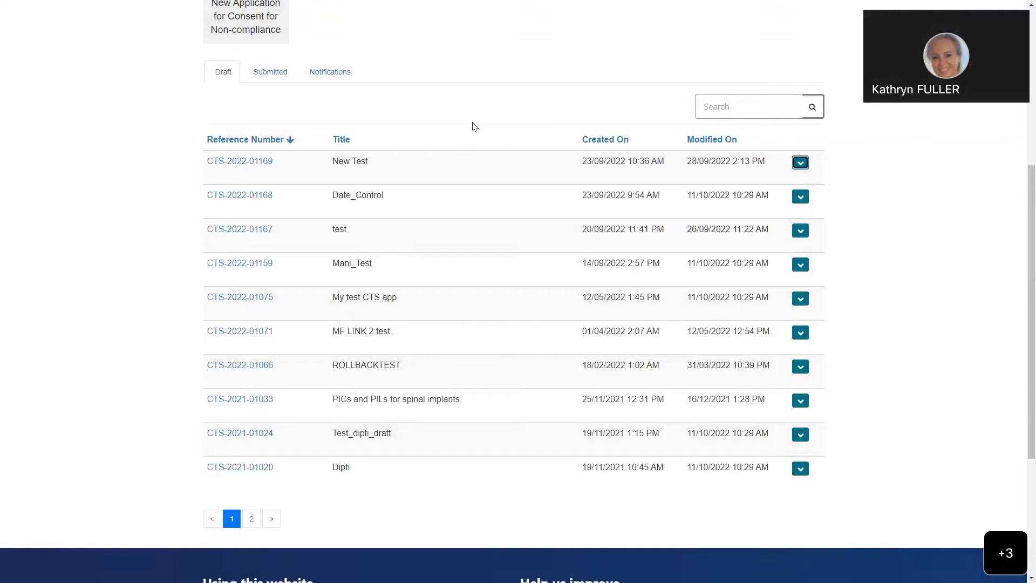
# Step: Start a new application for Consent for Non-compliance from the dashboard
pyautogui.scroll(1, 466, 135)
pyautogui.scroll(1, 467, 135)
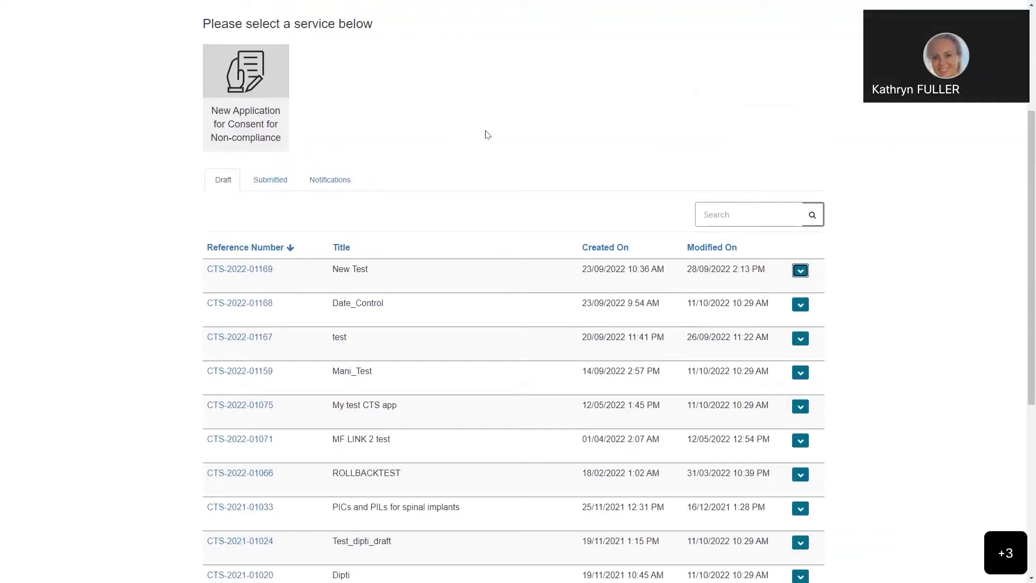
pyautogui.click(263, 119)
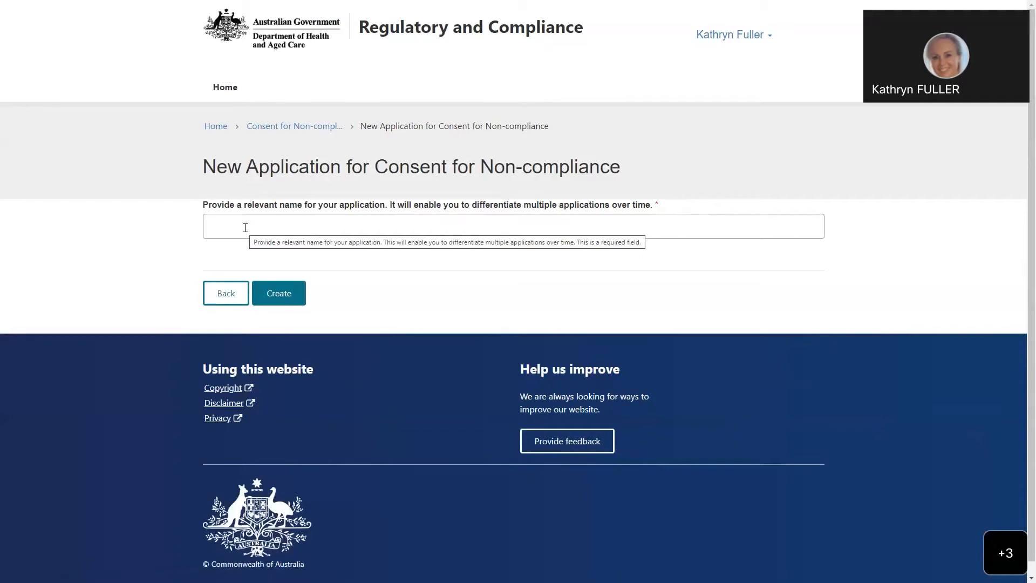
# Step: Name the new application "PIC and PILs cardiac implants 2022" and create its draft
pyautogui.click(219, 226)
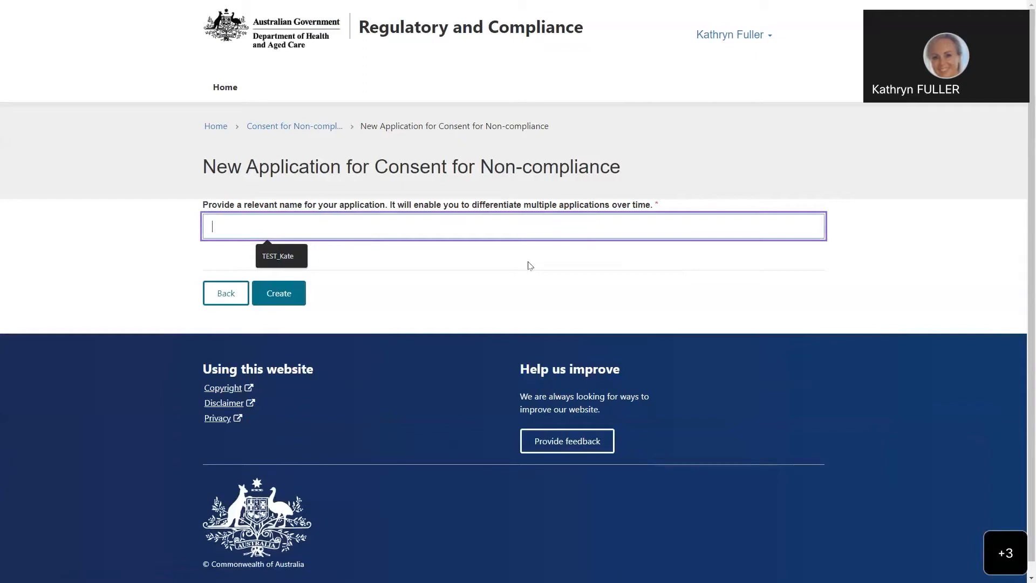
pyautogui.write('PI')
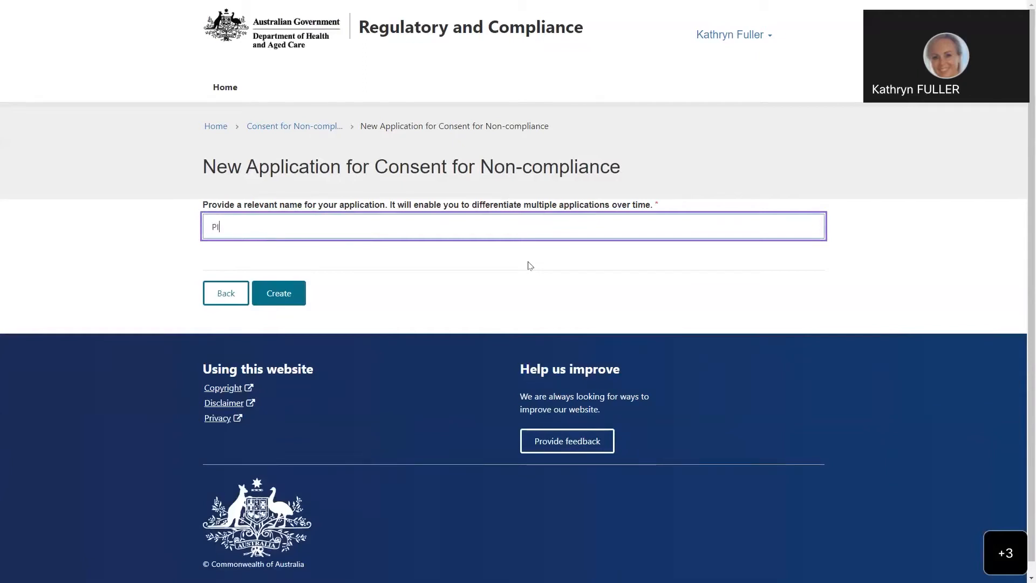
pyautogui.write('C and PILs ')
pyautogui.write('car')
pyautogui.write('rdiac om')
pyautogui.write('pla')
pyautogui.press('BackSpace')
pyautogui.press('BackSpace')
pyautogui.press('BackSpace')
pyautogui.press('BackSpace')
pyautogui.press('BackSpace')
pyautogui.write('implants 2022')
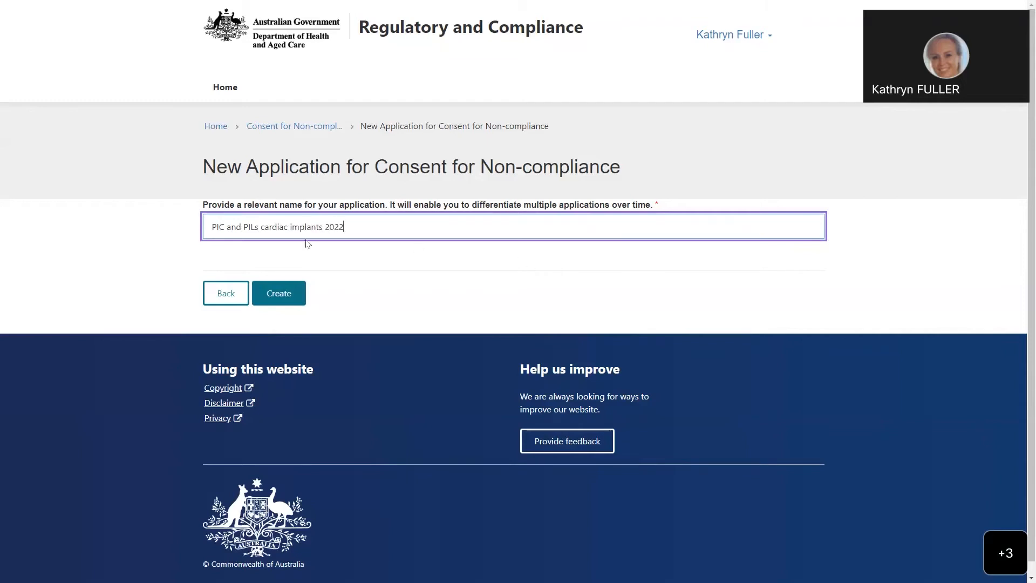
pyautogui.click(281, 297)
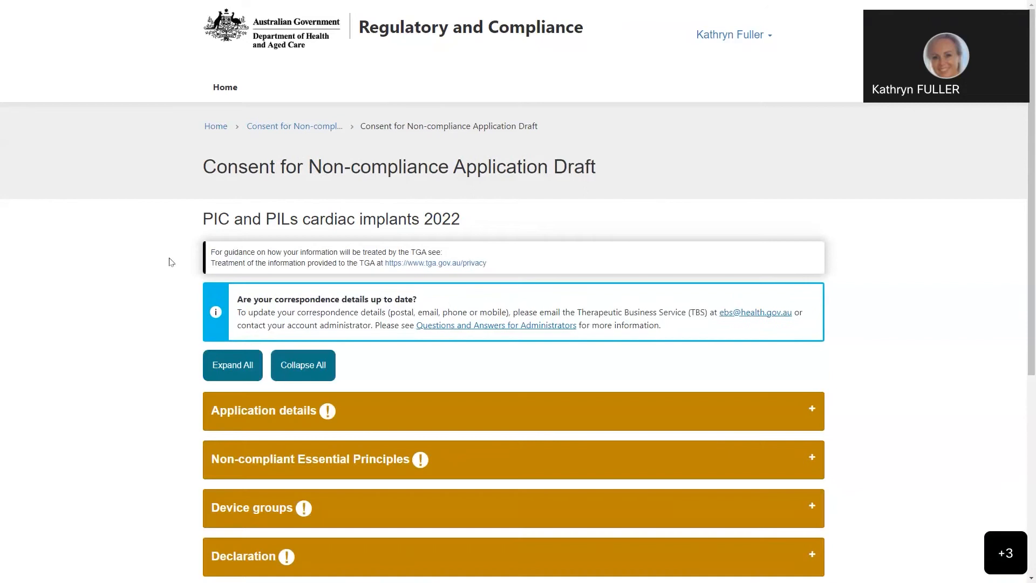
# Step: Expand all sections of the draft to look over the form, and collapse them all again
pyautogui.scroll(-1, 170, 261)
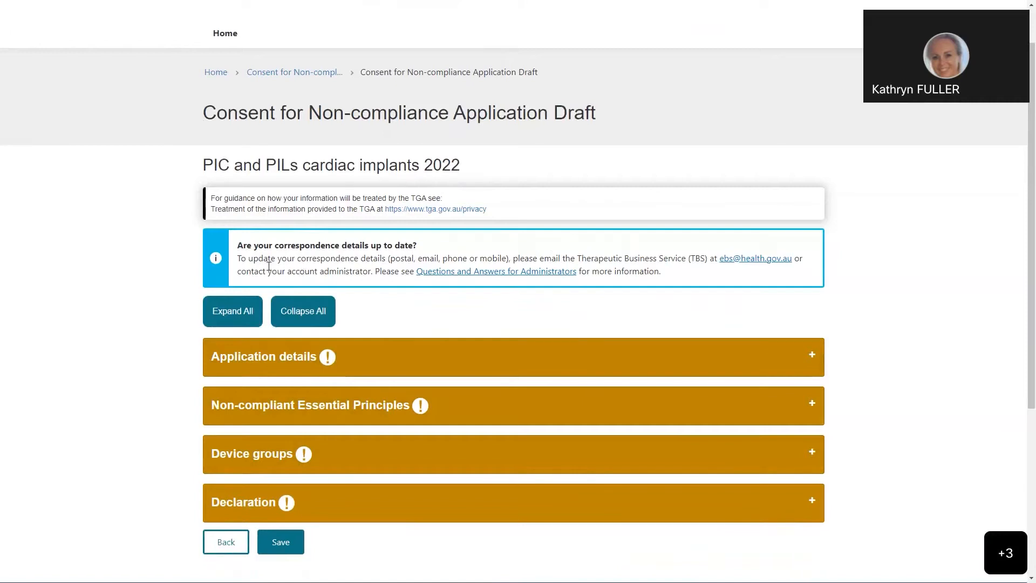
pyautogui.scroll(-1, 302, 264)
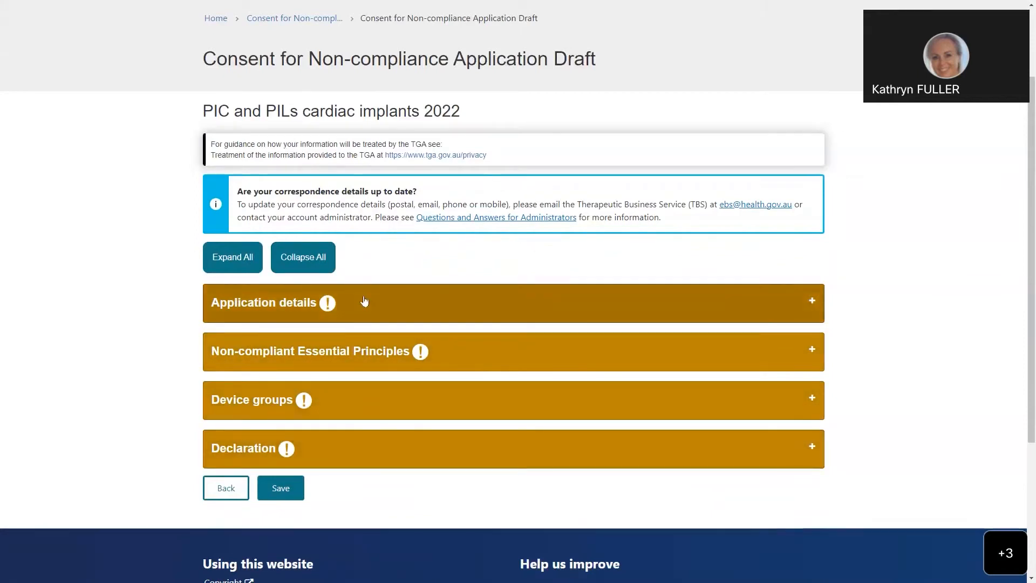
pyautogui.scroll(-1, 412, 304)
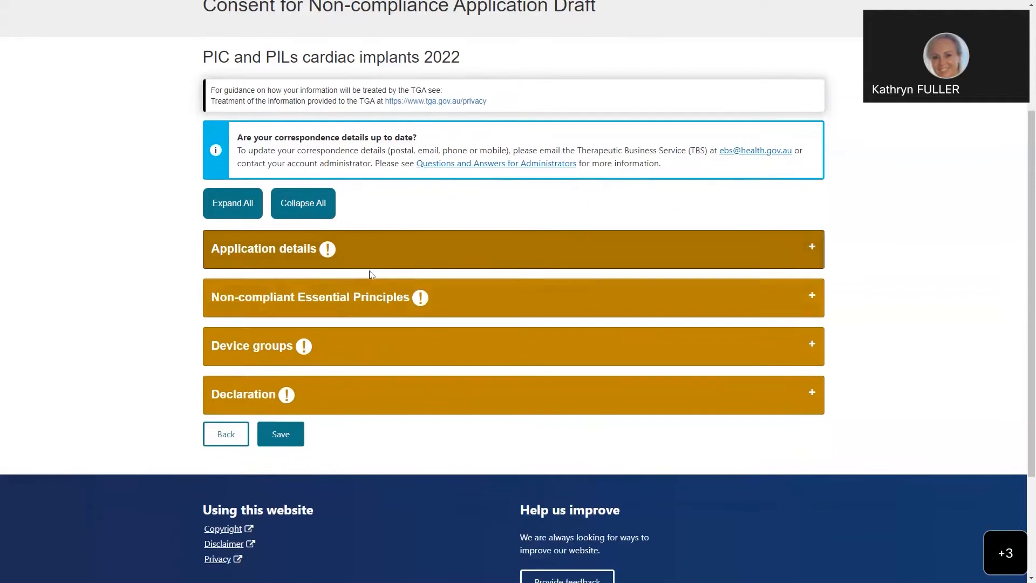
pyautogui.click(242, 214)
pyautogui.scroll(-1, 498, 285)
pyautogui.scroll(-10, 499, 285)
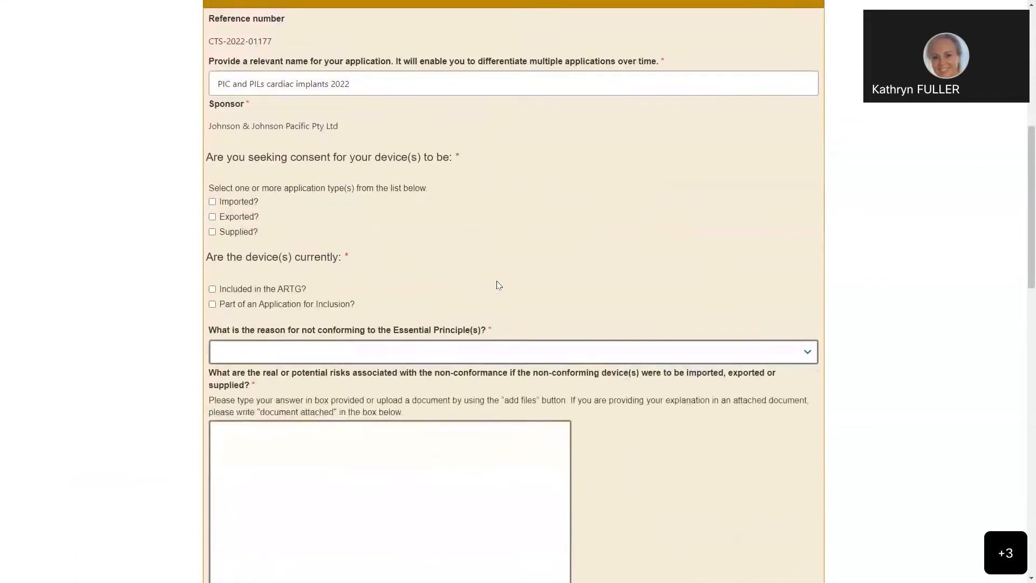
pyautogui.scroll(-6, 497, 284)
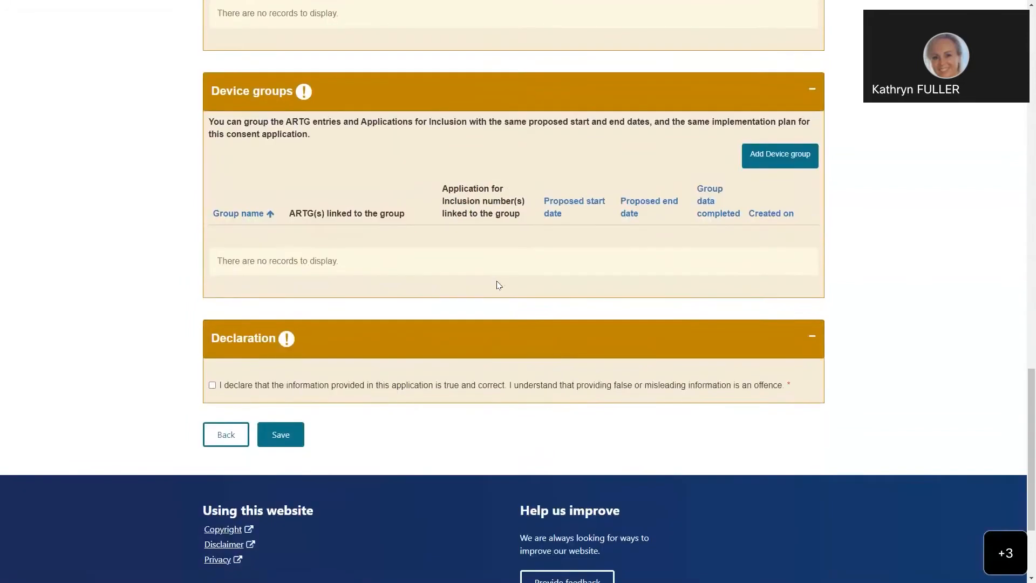
pyautogui.scroll(20, 498, 285)
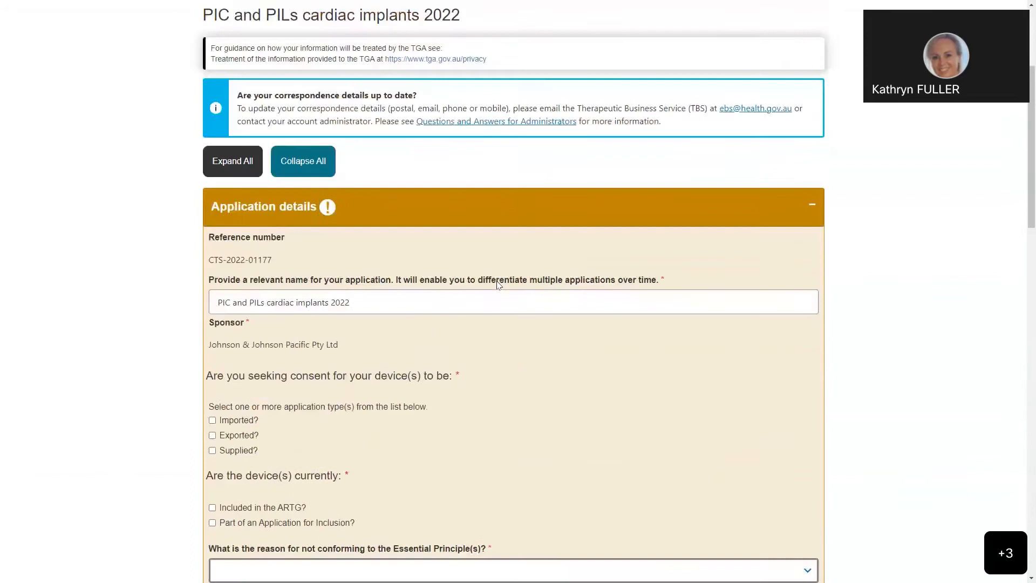
pyautogui.scroll(3, 498, 285)
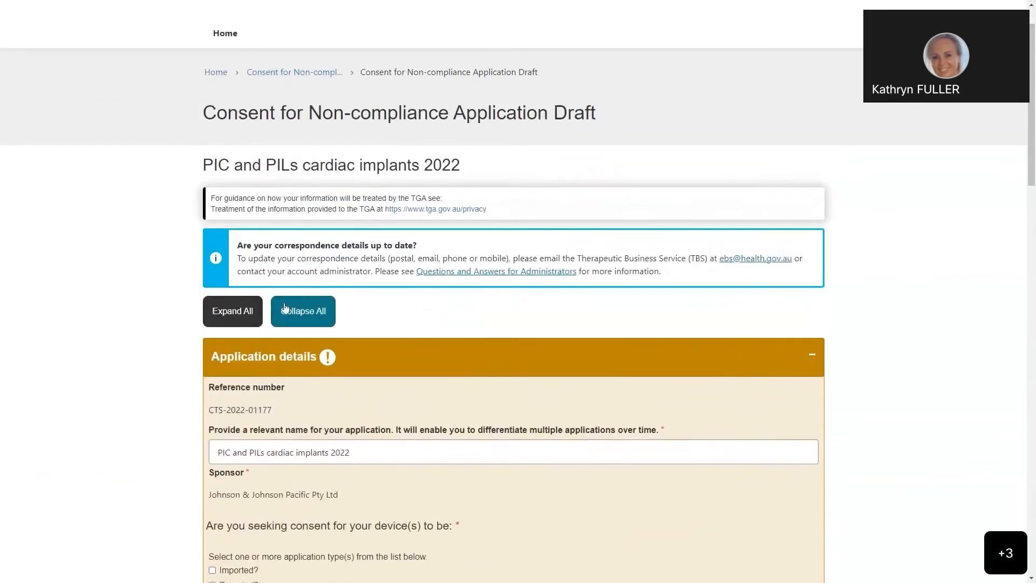
pyautogui.click(285, 308)
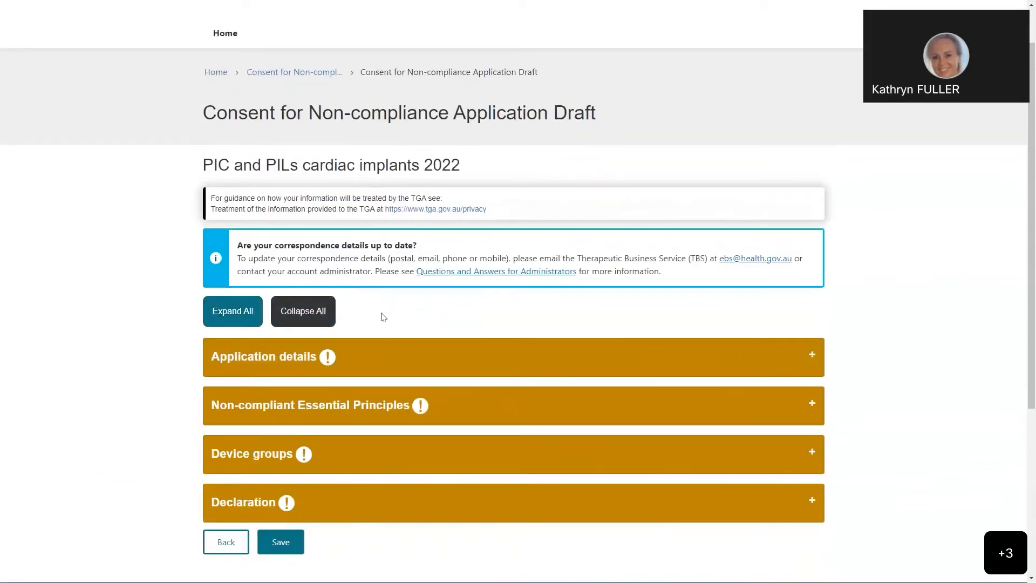
# Step: Open the Application details section and shorten the application name to "PIC and PILs cardiac 22"
pyautogui.click(390, 352)
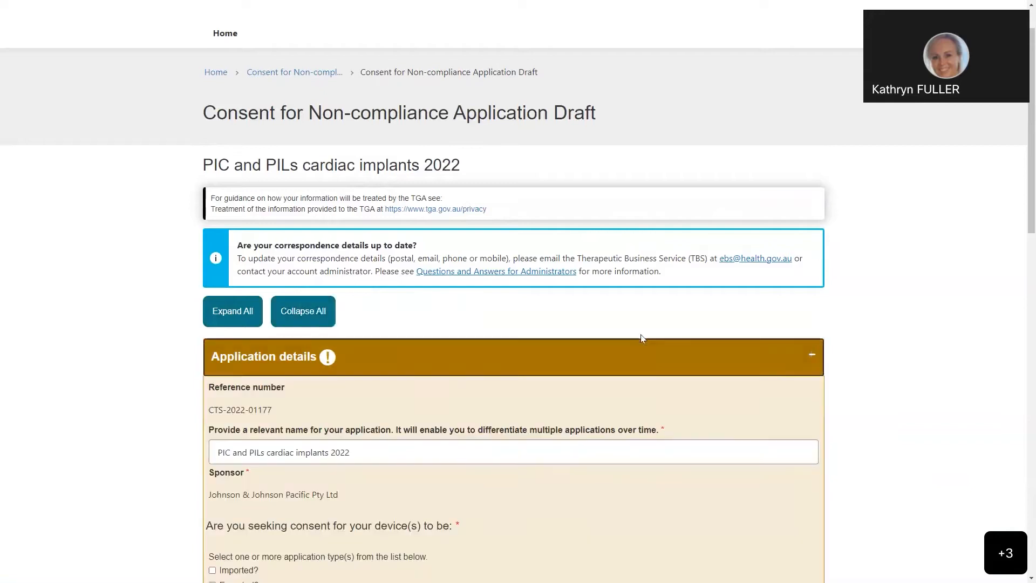
pyautogui.scroll(-5, 453, 320)
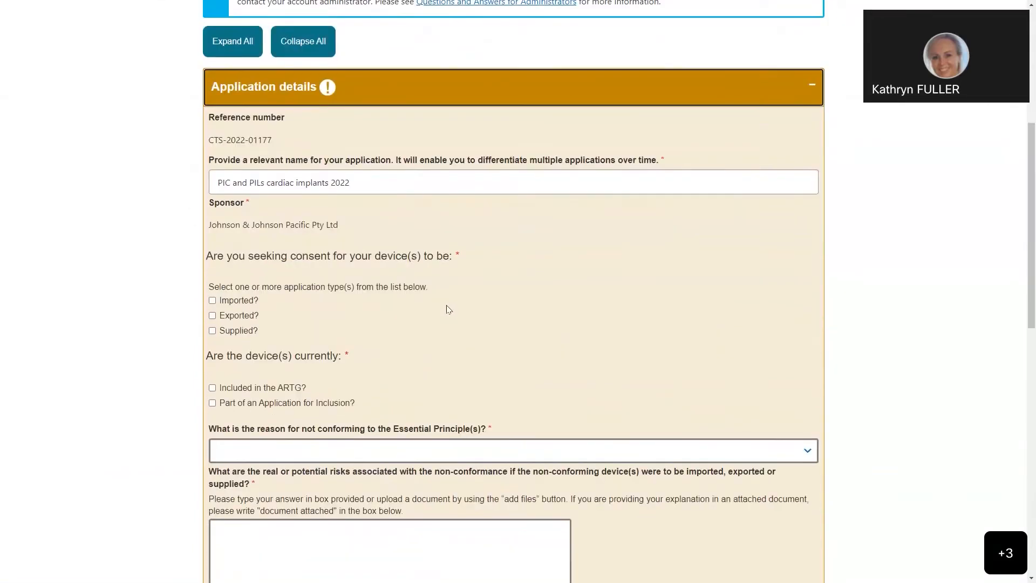
pyautogui.scroll(-1, 446, 307)
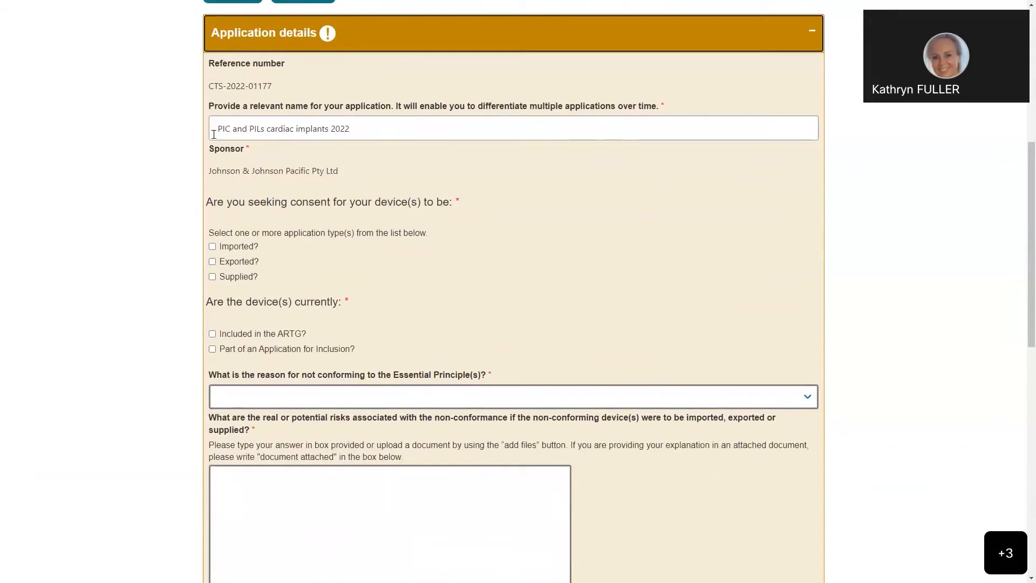
pyautogui.click(351, 129)
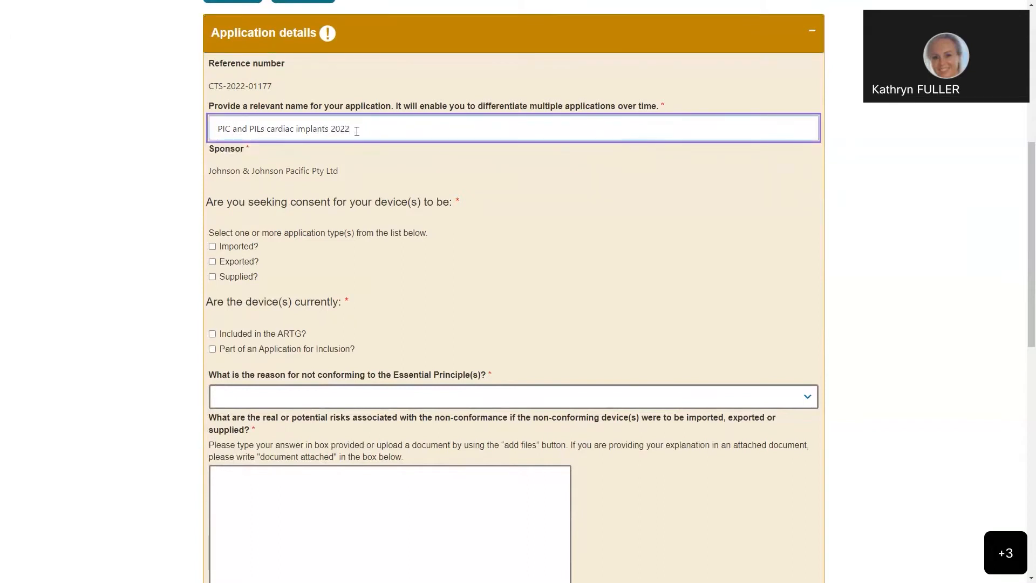
pyautogui.press('BackSpace')
pyautogui.press('BackSpace')
pyautogui.press('BackSpace')
pyautogui.write('2')
pyautogui.press('BackSpace')
pyautogui.press('BackSpace')
pyautogui.press('BackSpace')
pyautogui.press('BackSpace')
pyautogui.press('BackSpace')
pyautogui.press('BackSpace')
pyautogui.press('BackSpace')
pyautogui.press('BackSpace')
pyautogui.press('BackSpace')
pyautogui.click(230, 170)
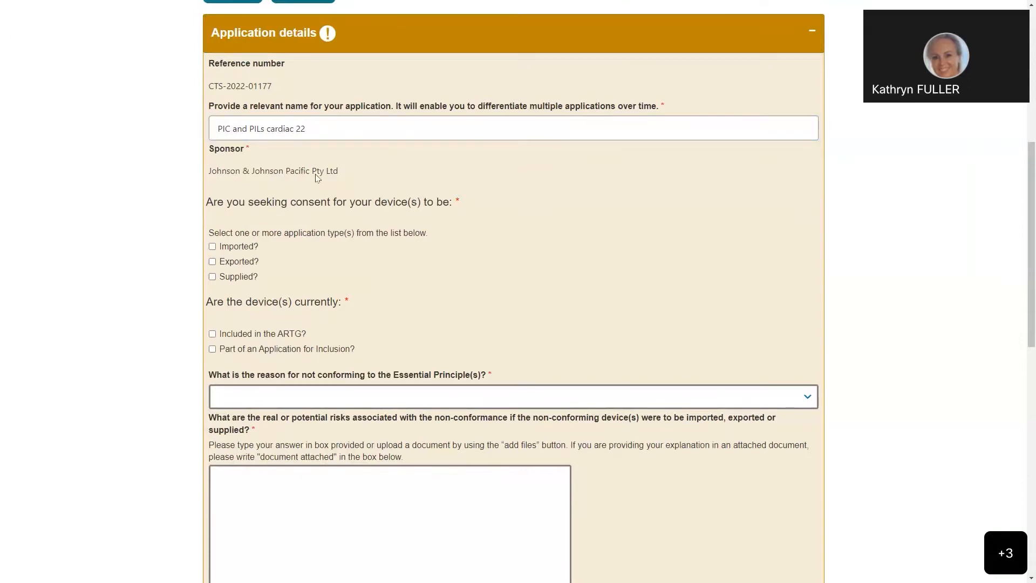
# Step: Select Imported, Exported and Supplied as the types of consent sought for the devices
pyautogui.scroll(-2, 316, 178)
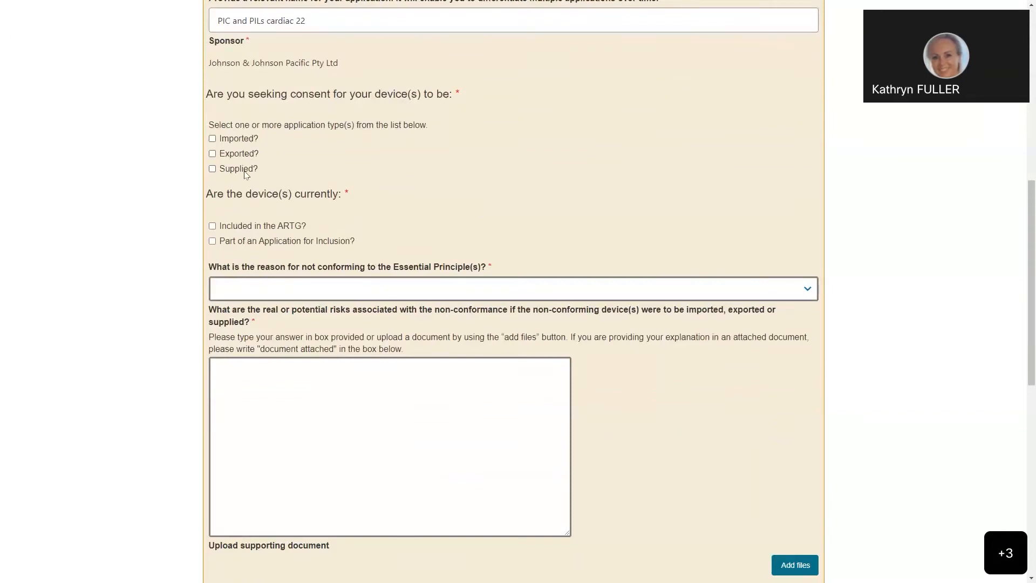
pyautogui.click(213, 139)
pyautogui.click(212, 154)
pyautogui.click(213, 169)
pyautogui.click(213, 169)
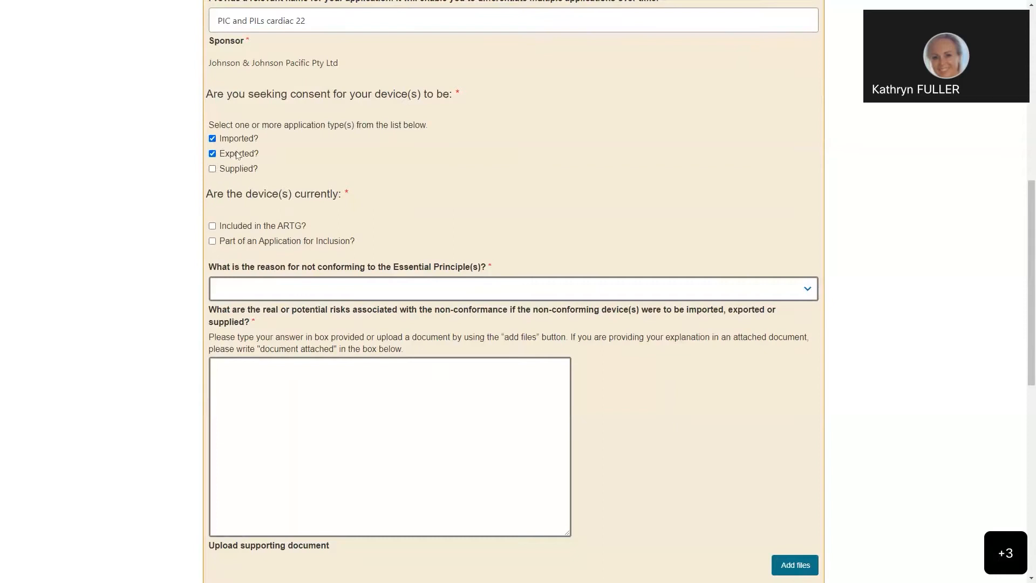
pyautogui.click(212, 169)
# Step: Mark the devices as included in the ARTG and part of an Application for Inclusion, and choose Other as the reason for not conforming
pyautogui.scroll(-1, 329, 160)
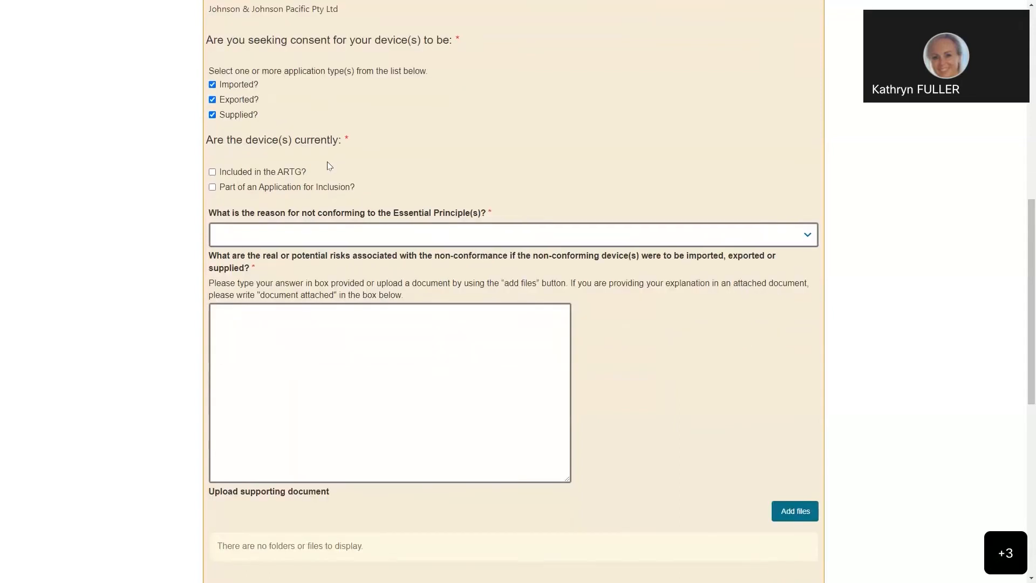
pyautogui.scroll(-1, 326, 162)
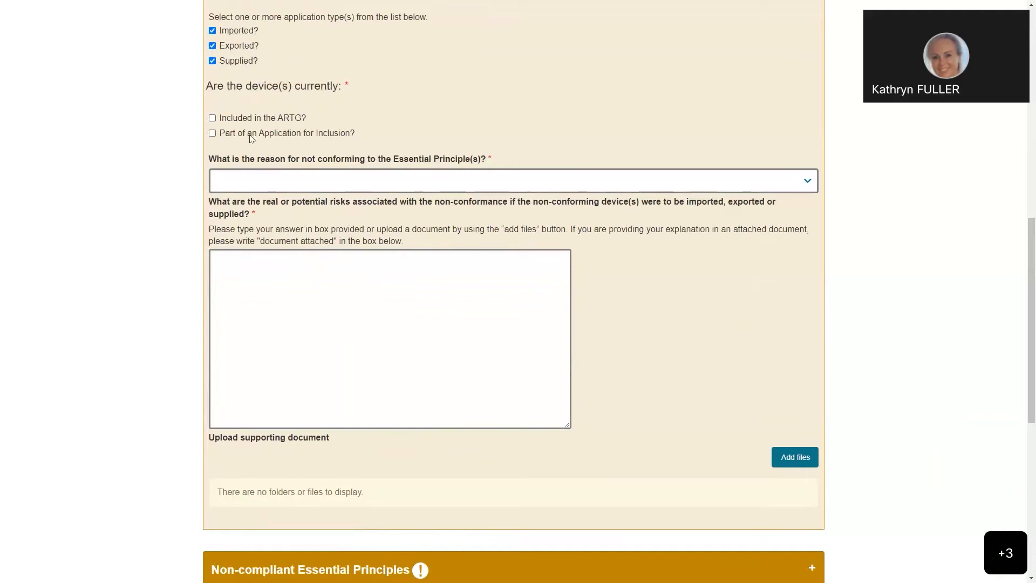
pyautogui.click(213, 120)
pyautogui.click(213, 134)
pyautogui.click(808, 183)
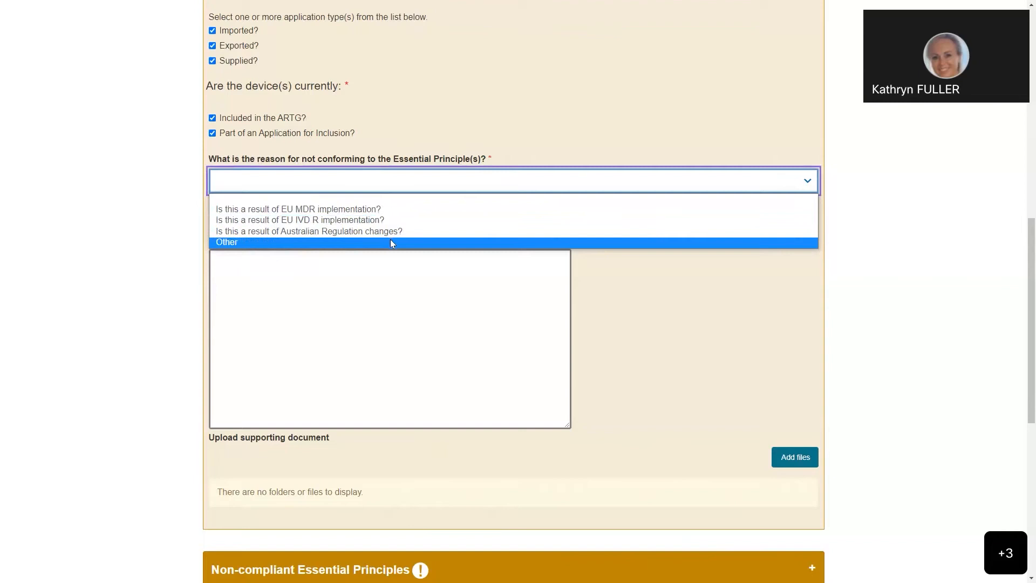
pyautogui.click(391, 243)
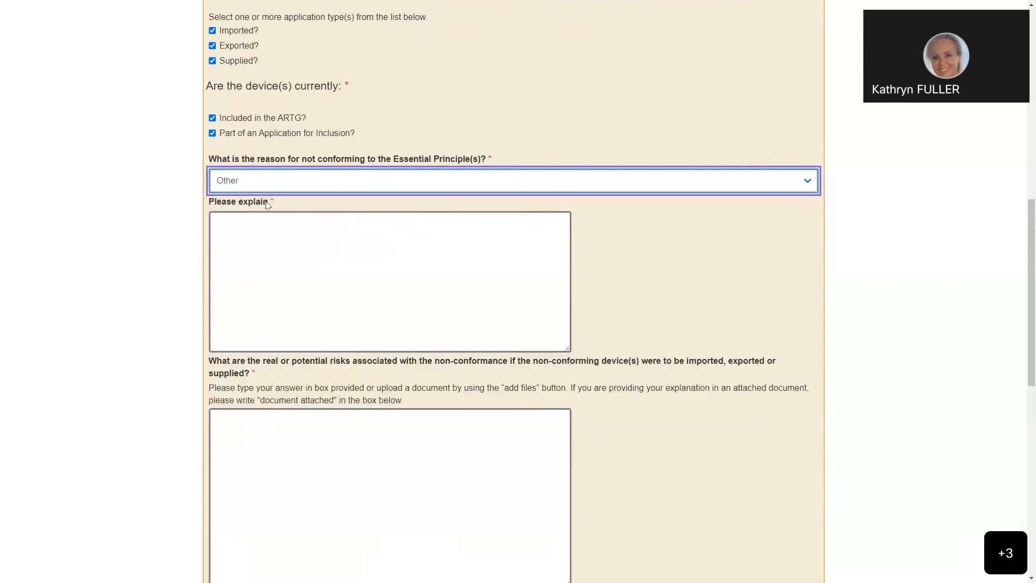
# Step: Explain the Other non-conformance reason with the placeholder text "vjdbvublv wrbvudlv lbvnludsbvls vlbluvlvnluadbladnvlsuvlainvndaubvslbvlu"
pyautogui.click(278, 220)
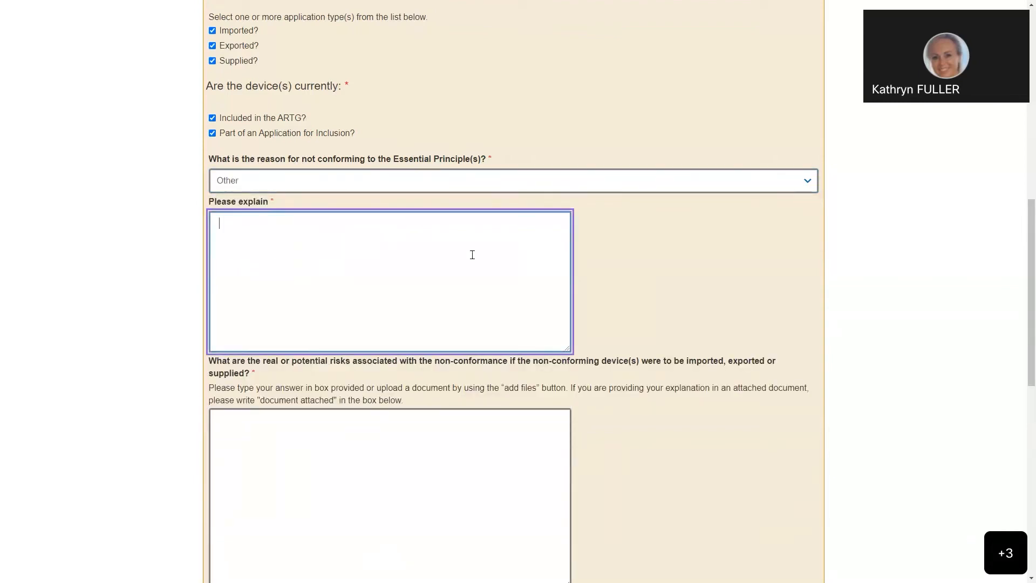
pyautogui.write('vjdbvublv wrbvudlv lbvnludsbvls vlbluvlvnluadbladnv')
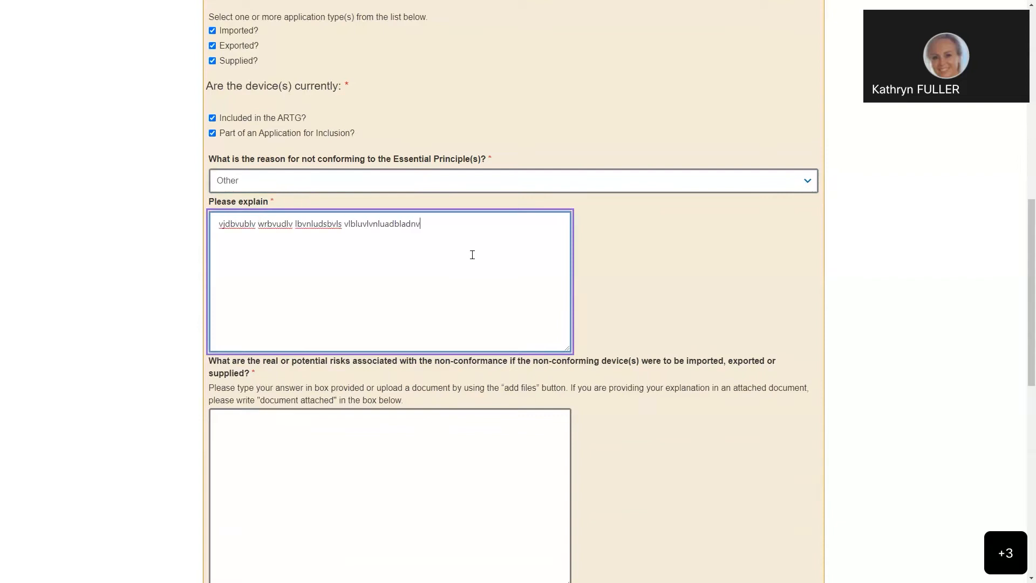
pyautogui.write('lsuvlainvndaubvslbvlu')
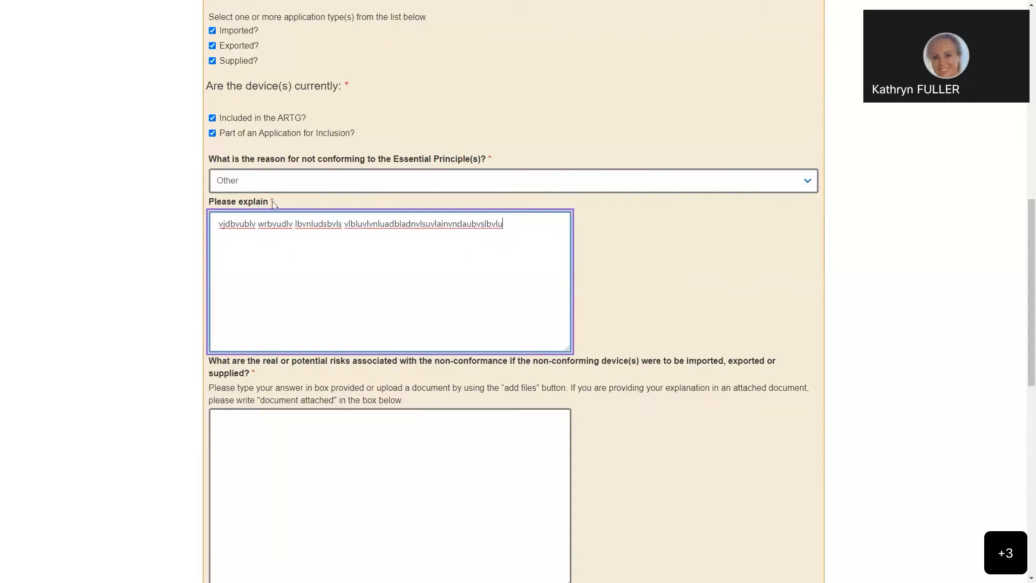
# Step: Answer the question on real or potential risks with "document attached" and save the application draft
pyautogui.scroll(-2, 352, 241)
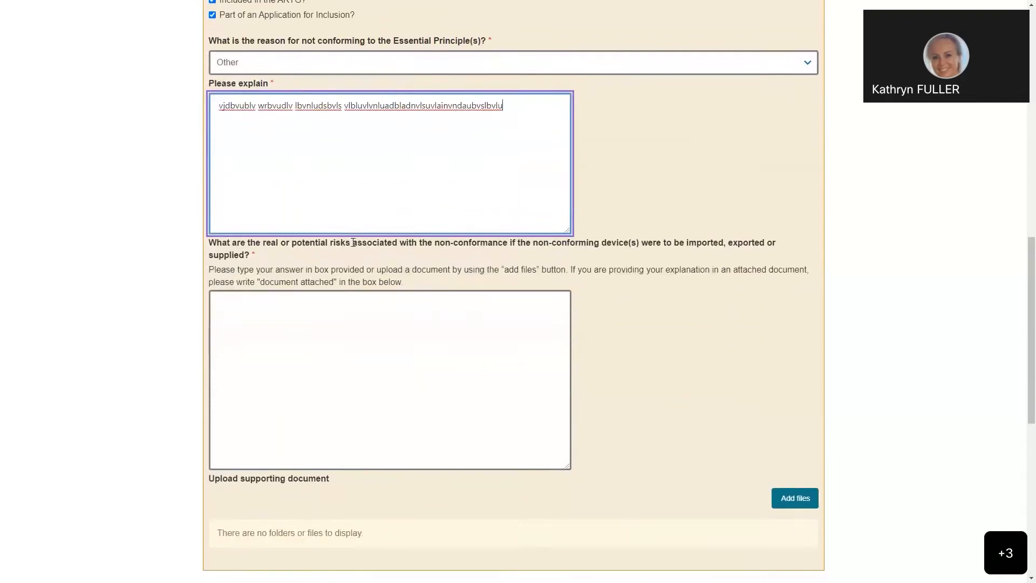
pyautogui.scroll(-2, 353, 242)
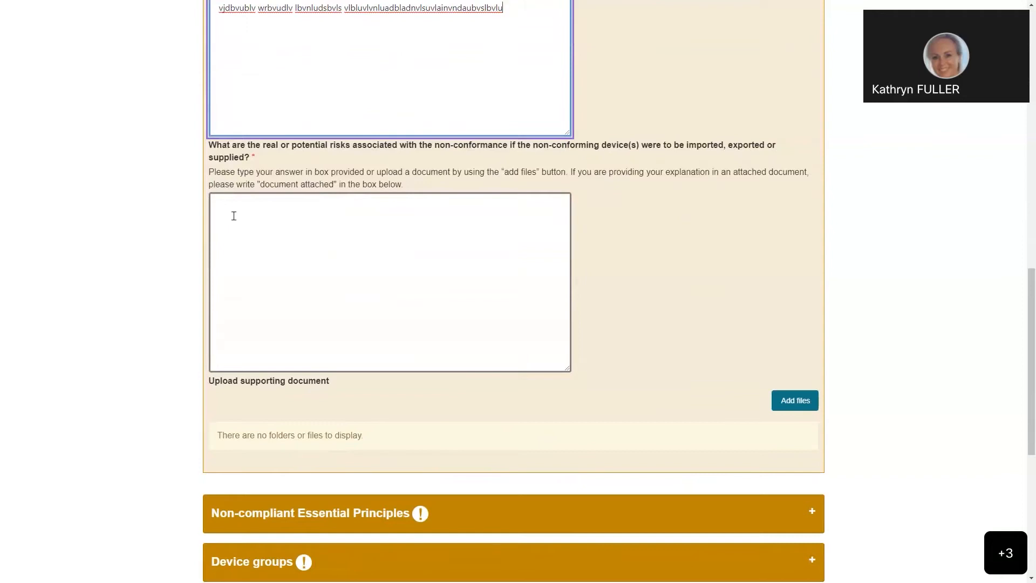
pyautogui.click(318, 210)
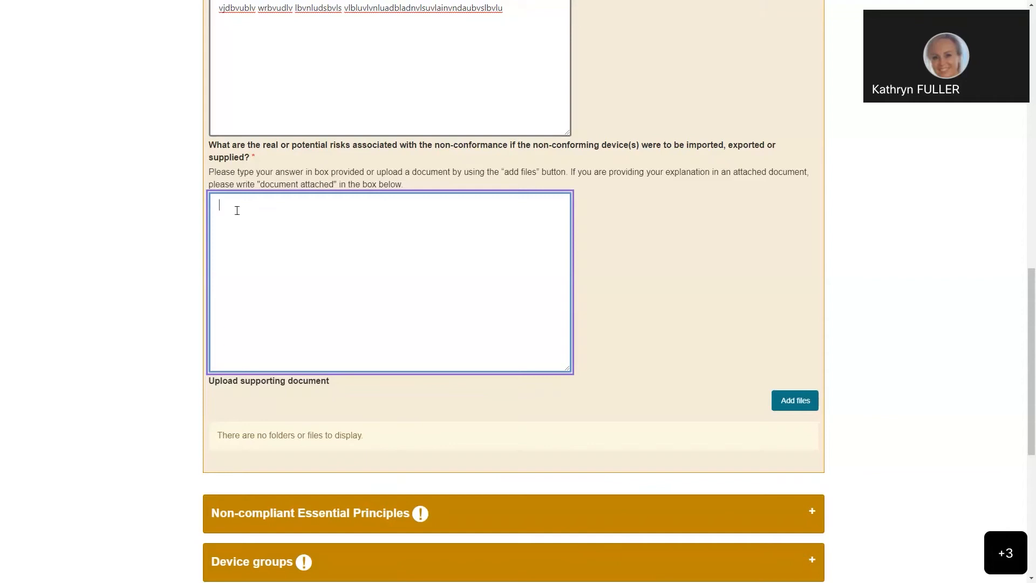
pyautogui.write('document attached')
pyautogui.scroll(-1, 331, 411)
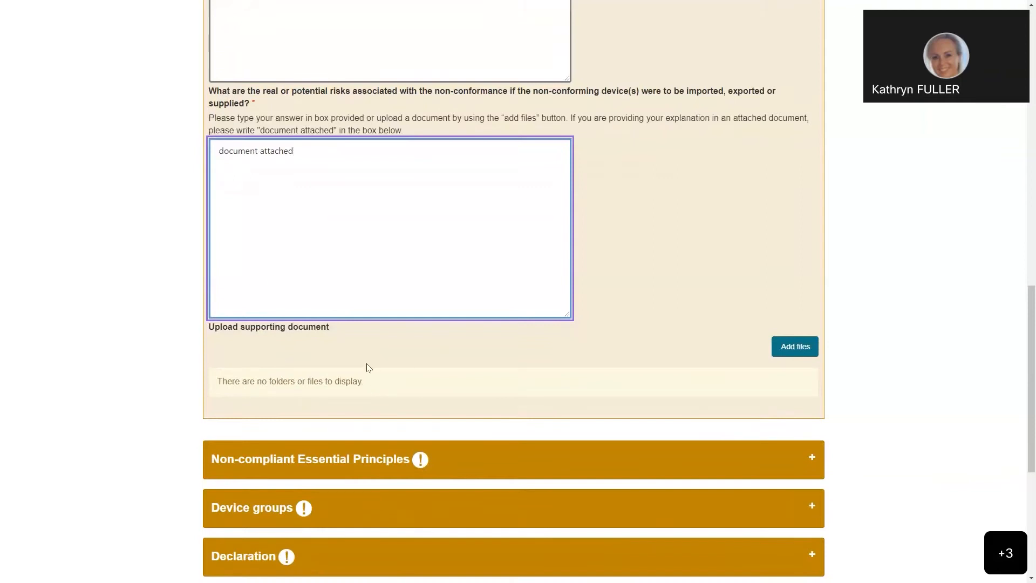
pyautogui.scroll(-2, 363, 355)
pyautogui.click(279, 488)
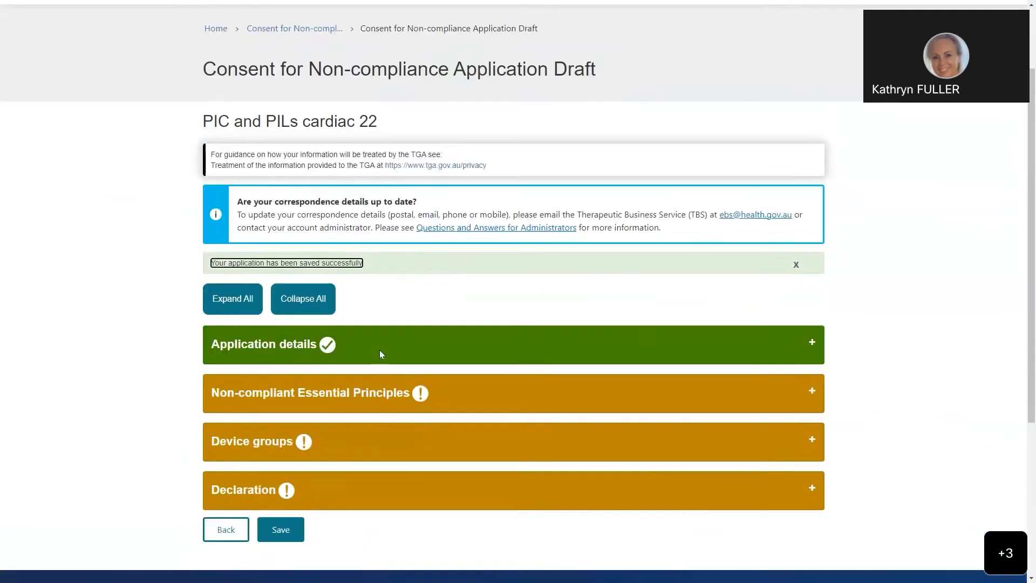
# Step: Reopen the Application details section and open the Supporting Documents folder under the supporting document upload
pyautogui.click(463, 347)
pyautogui.scroll(-3, 470, 305)
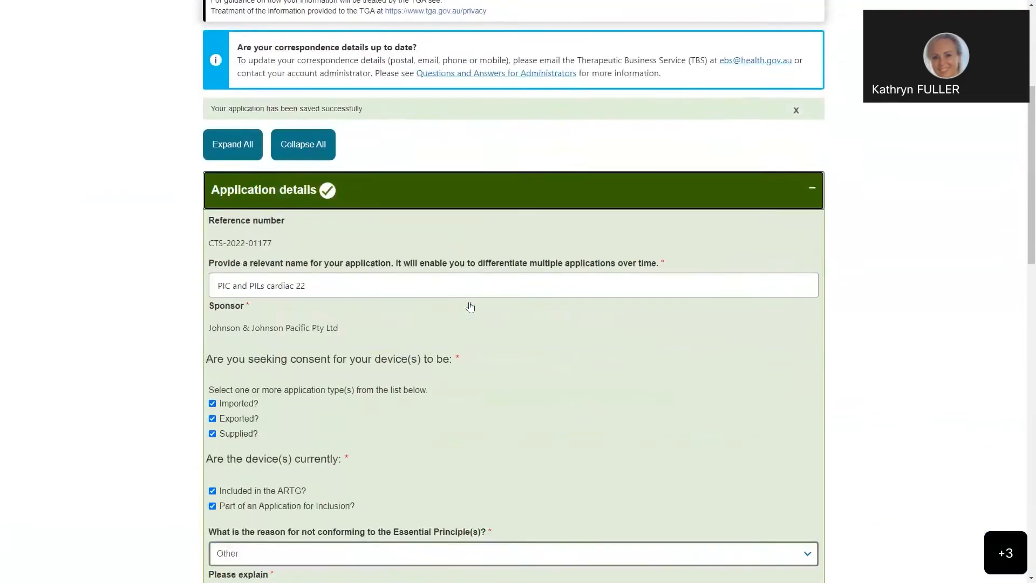
pyautogui.scroll(-12, 470, 307)
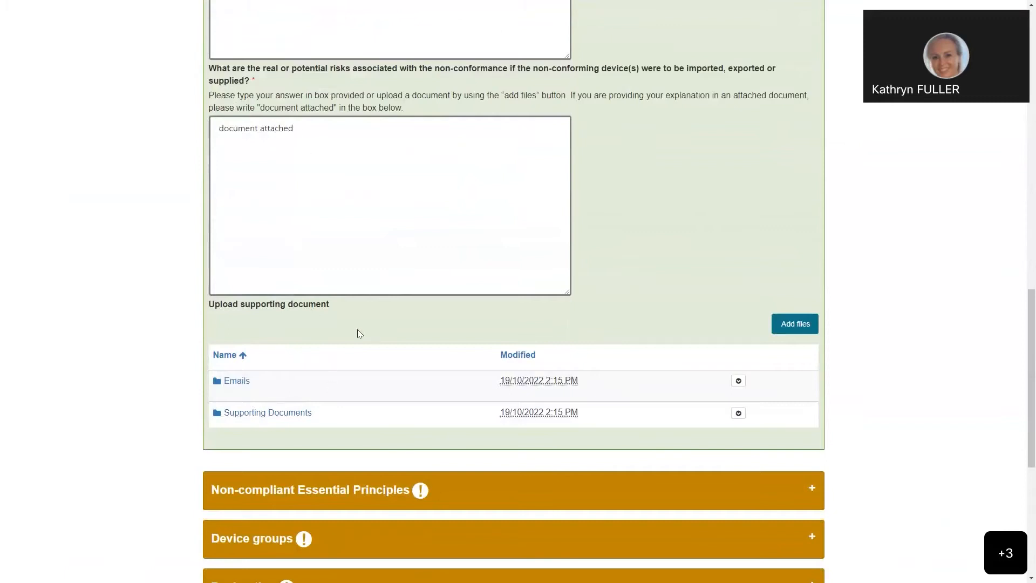
pyautogui.click(270, 415)
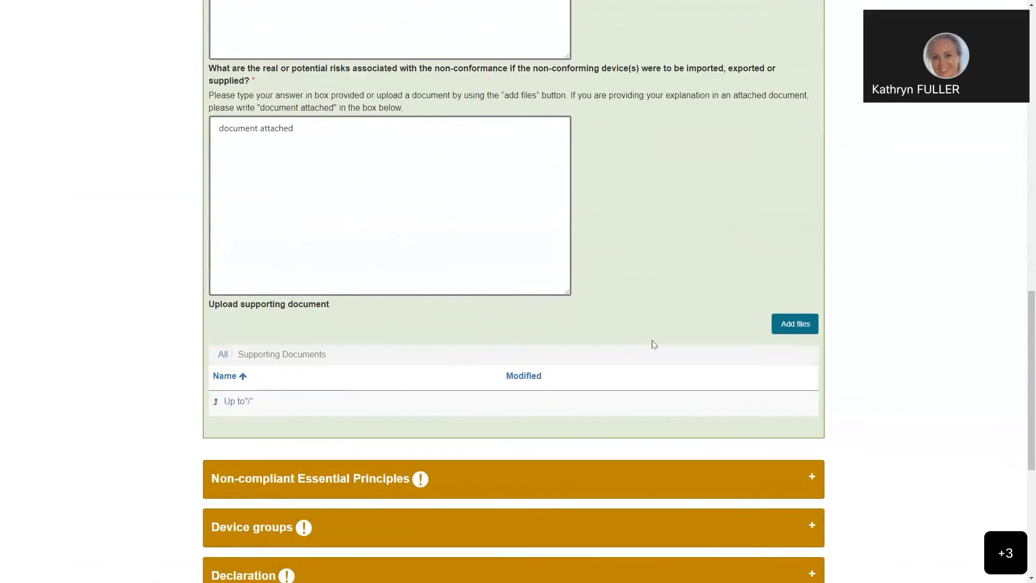
# Step: Upload the file CTS Risk explanation A.docx from the Desktop to the Supporting Documents folder
pyautogui.click(792, 326)
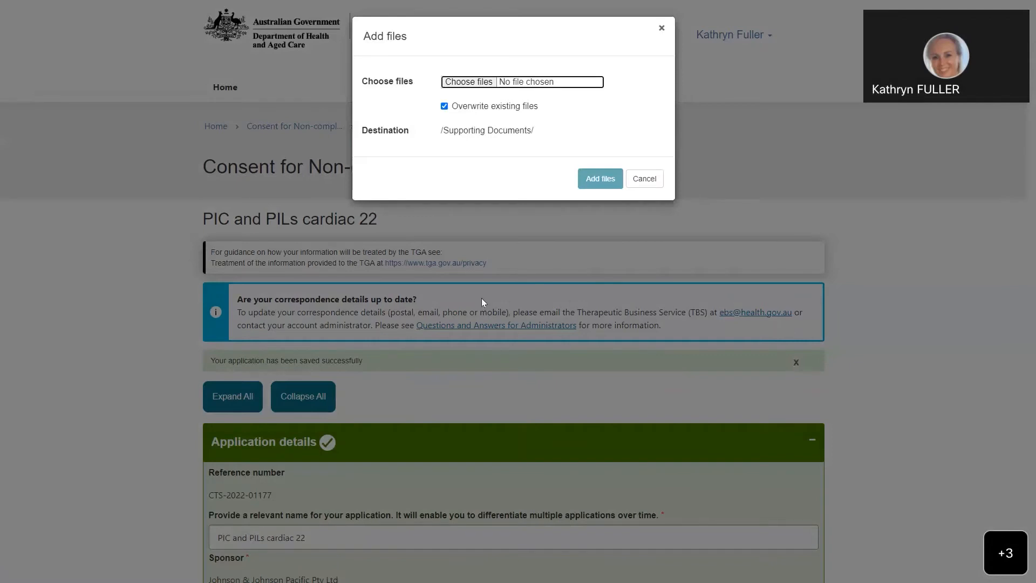
pyautogui.click(464, 82)
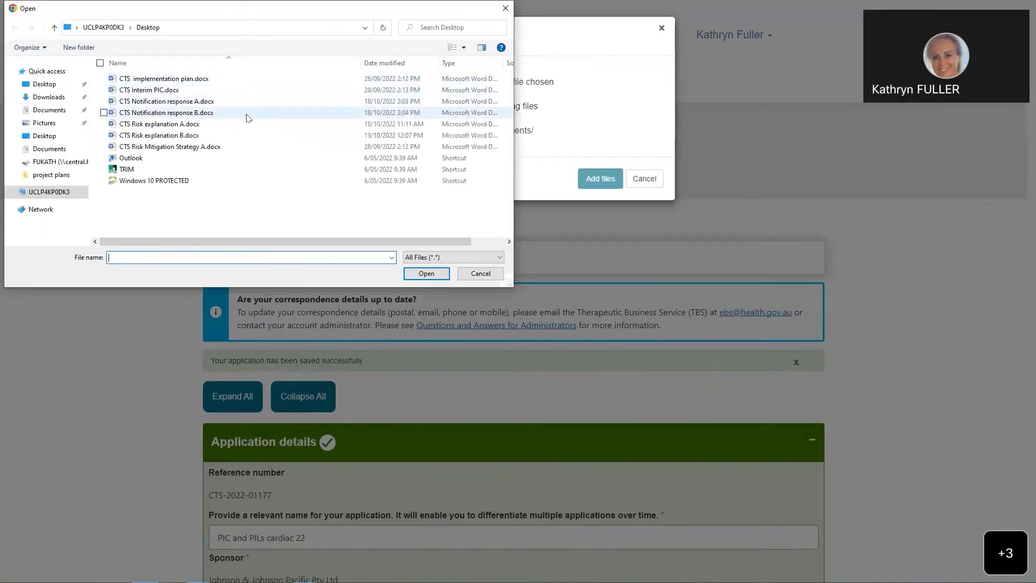
pyautogui.click(216, 124)
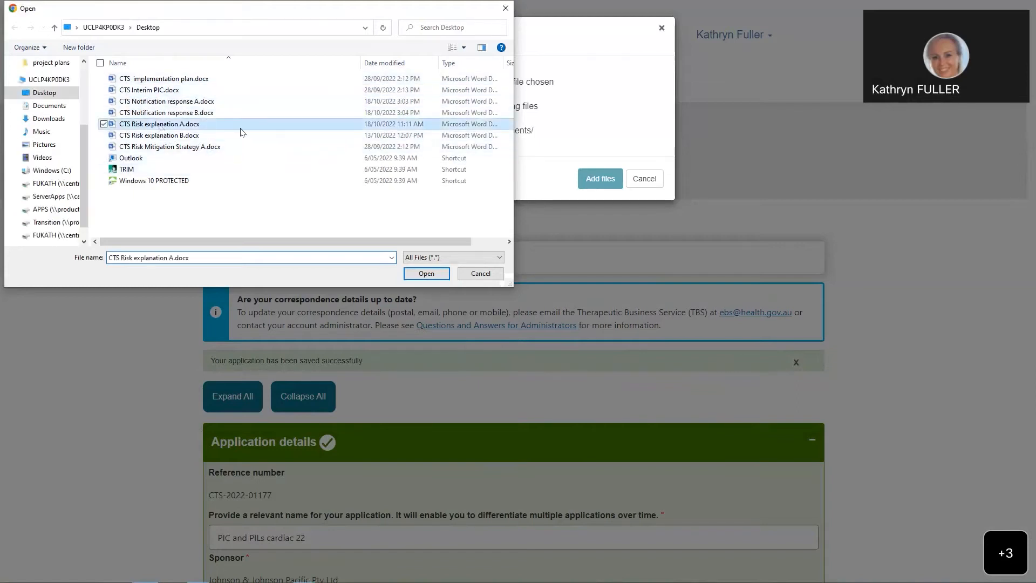
pyautogui.click(439, 274)
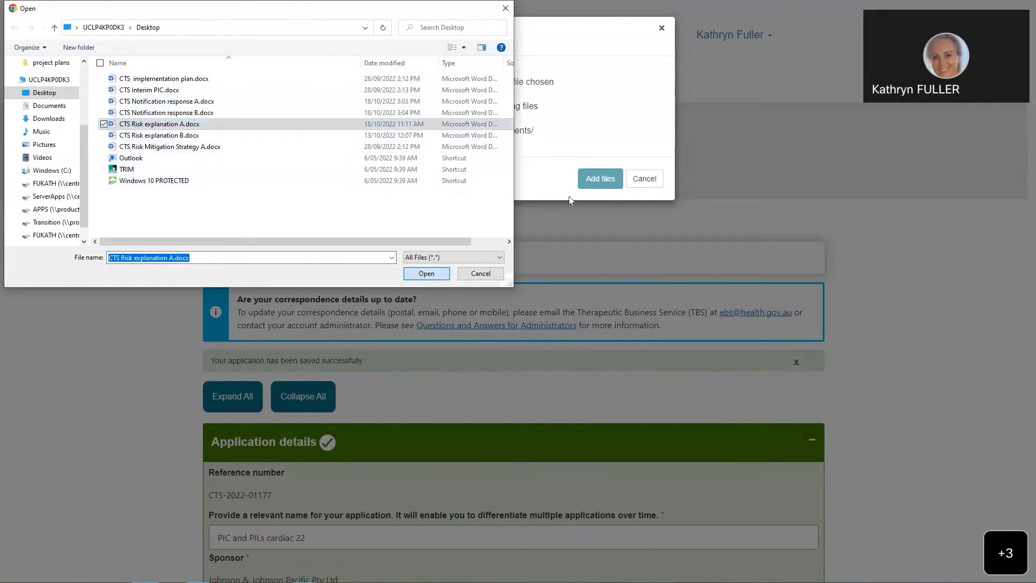
pyautogui.click(599, 179)
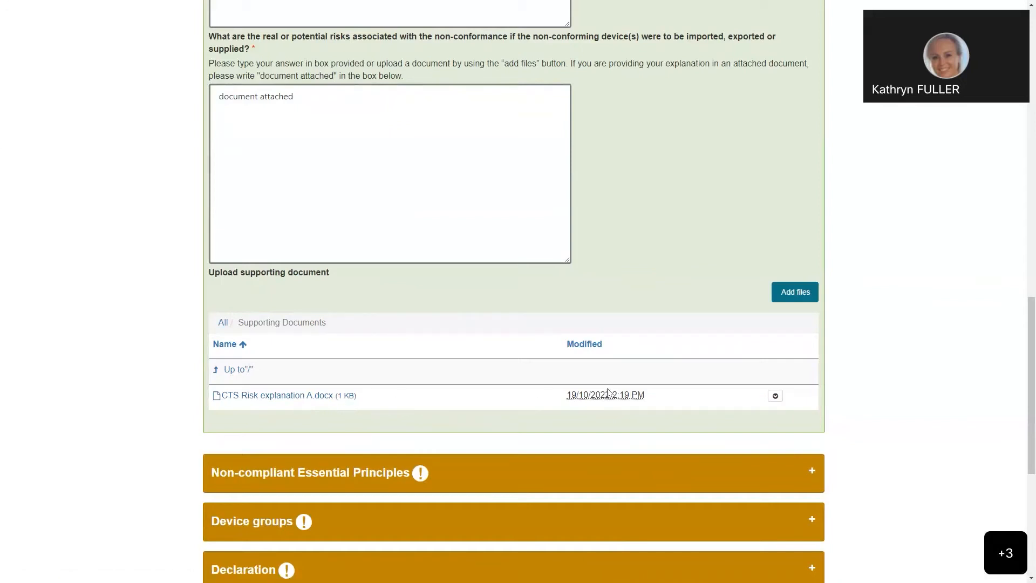
# Step: Permanently delete CTS Risk explanation A.docx from the Supporting Documents folder
pyautogui.click(774, 397)
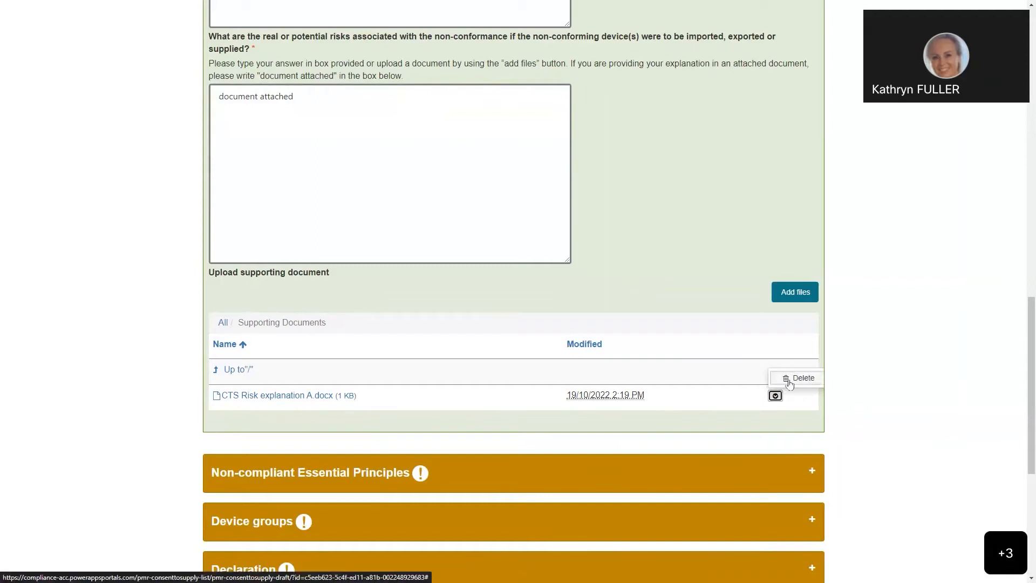
pyautogui.click(789, 382)
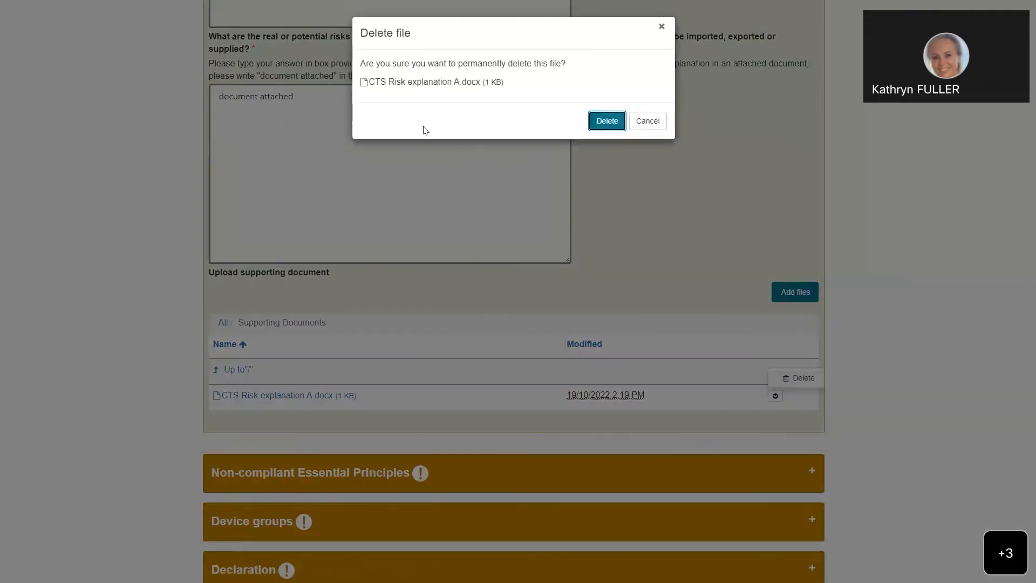
pyautogui.click(605, 122)
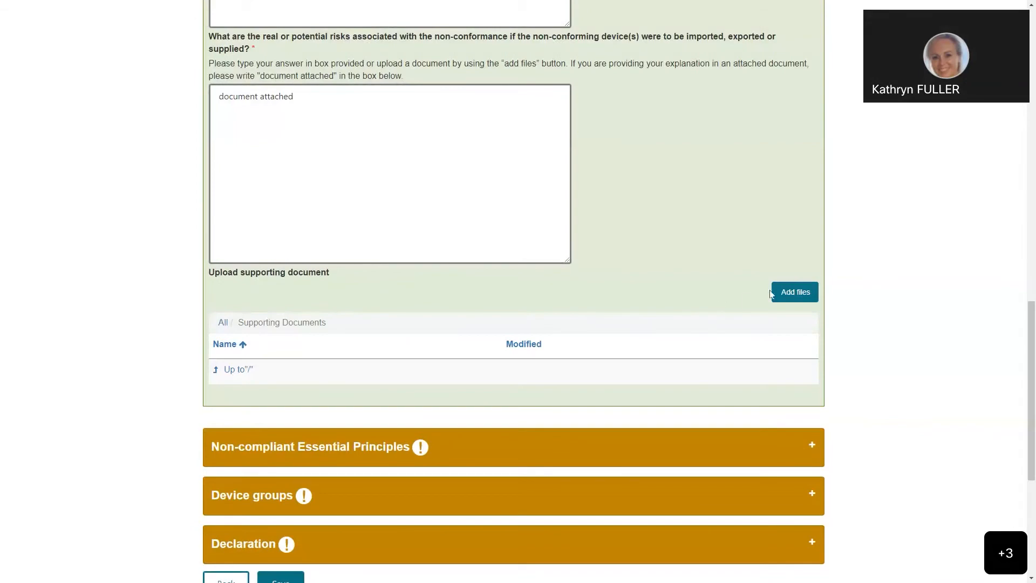
# Step: Upload the file CTS Risk explanation B.docx from the Desktop to the Supporting Documents folder
pyautogui.click(771, 293)
pyautogui.click(460, 83)
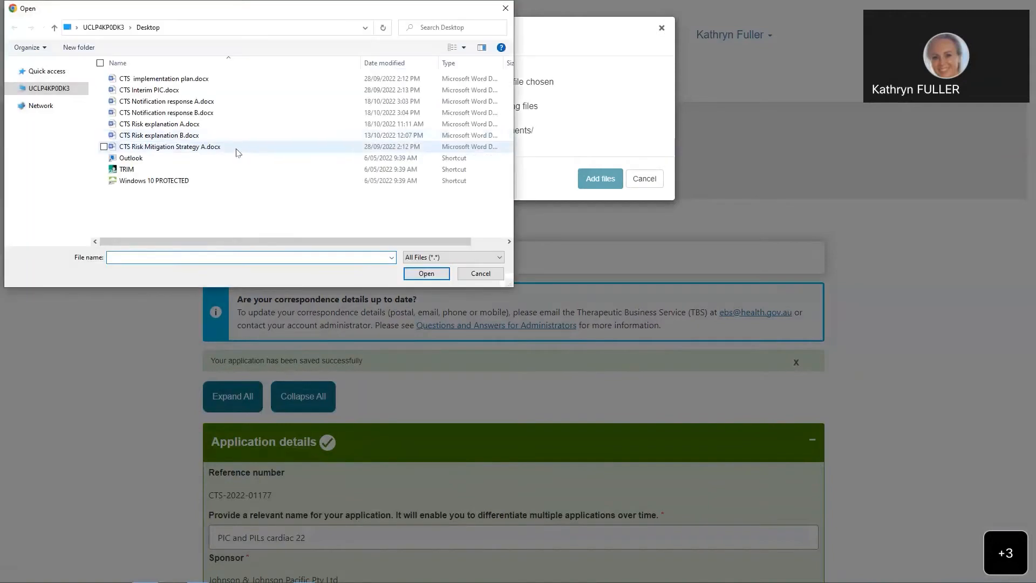
pyautogui.click(174, 136)
pyautogui.click(425, 274)
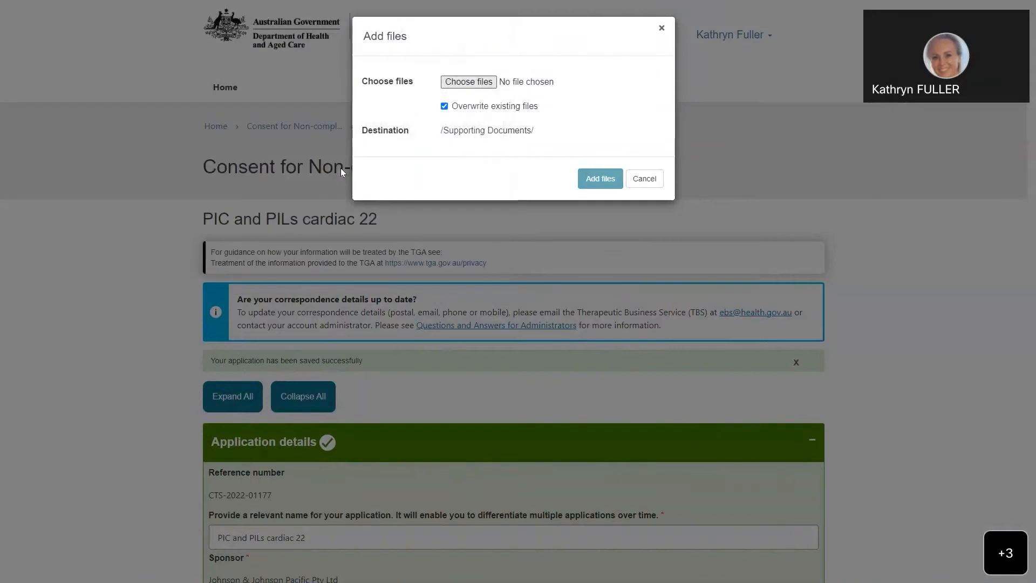
pyautogui.click(603, 183)
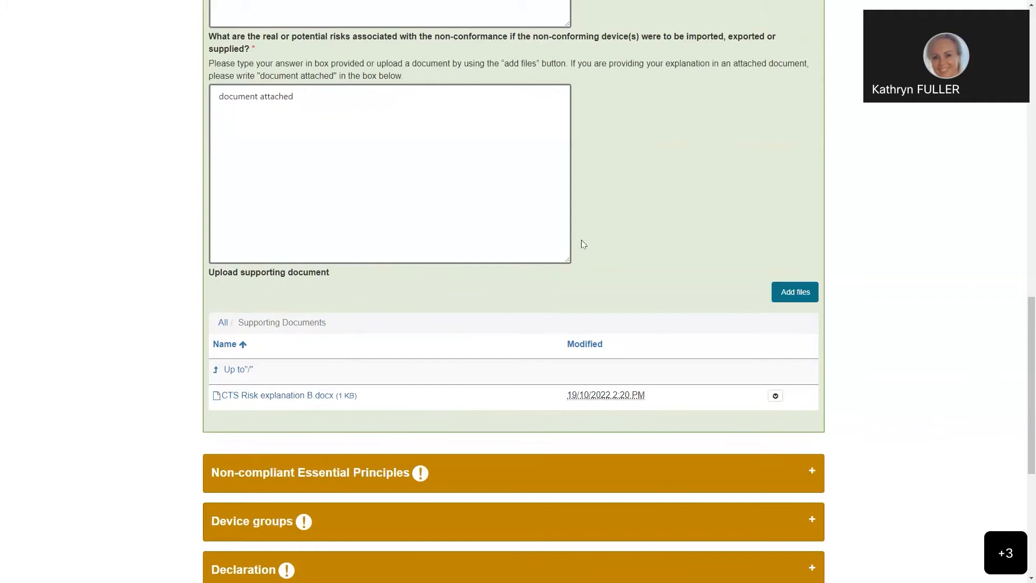
# Step: Review the completed application details and save the application draft with its supporting document
pyautogui.scroll(4, 608, 237)
pyautogui.scroll(7, 606, 239)
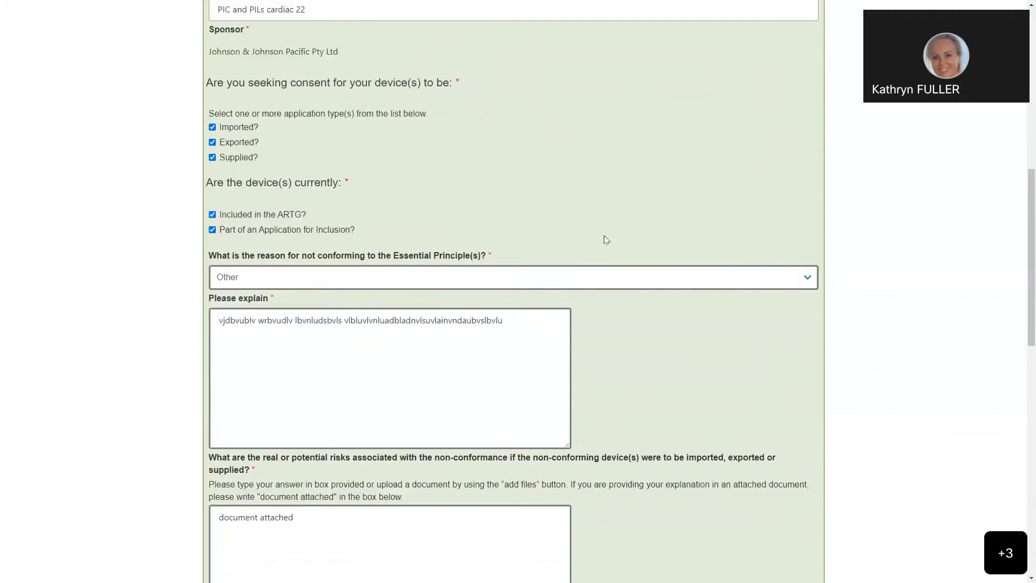
pyautogui.scroll(-10, 544, 276)
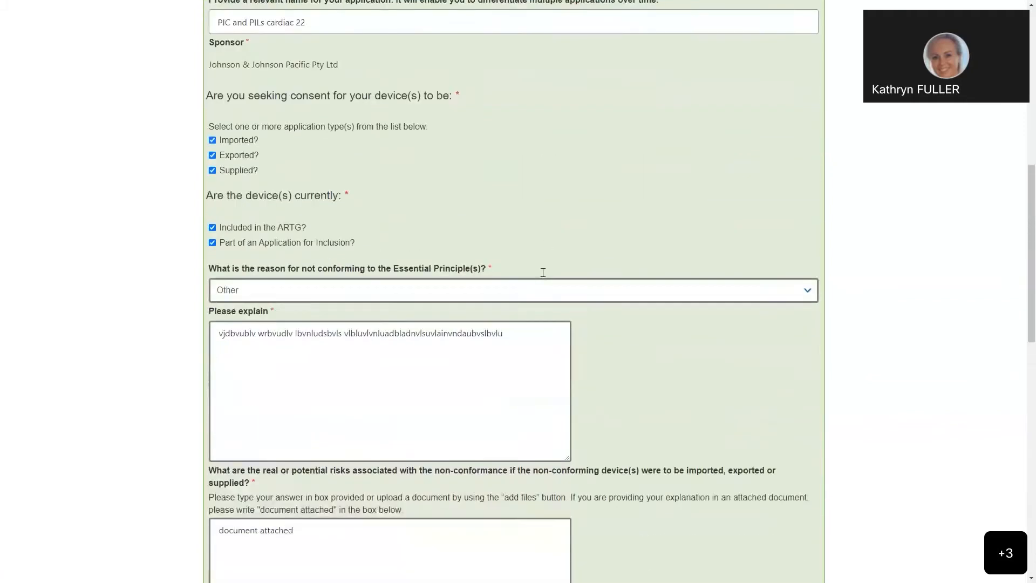
pyautogui.scroll(-1, 543, 271)
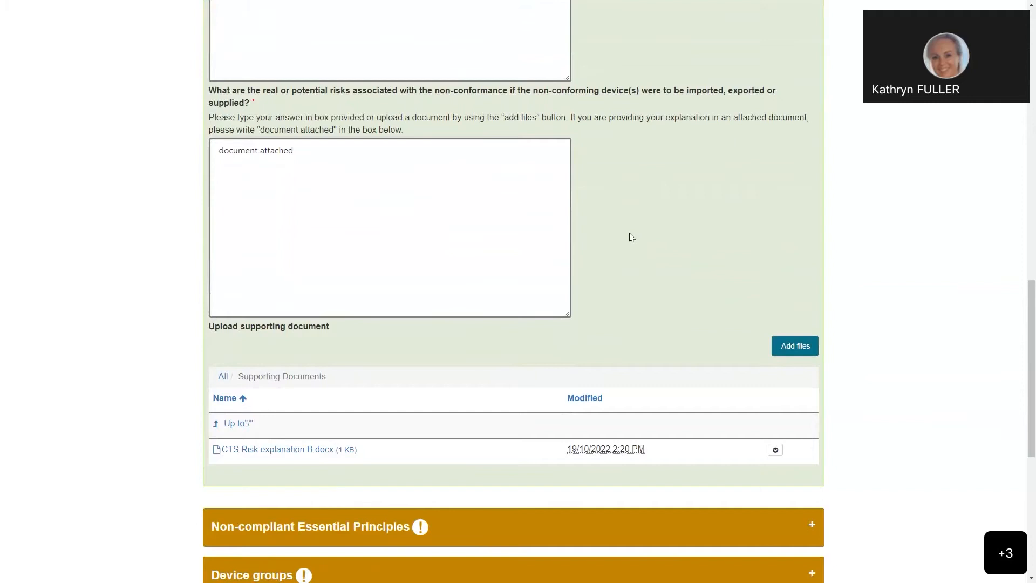
pyautogui.scroll(-4, 629, 236)
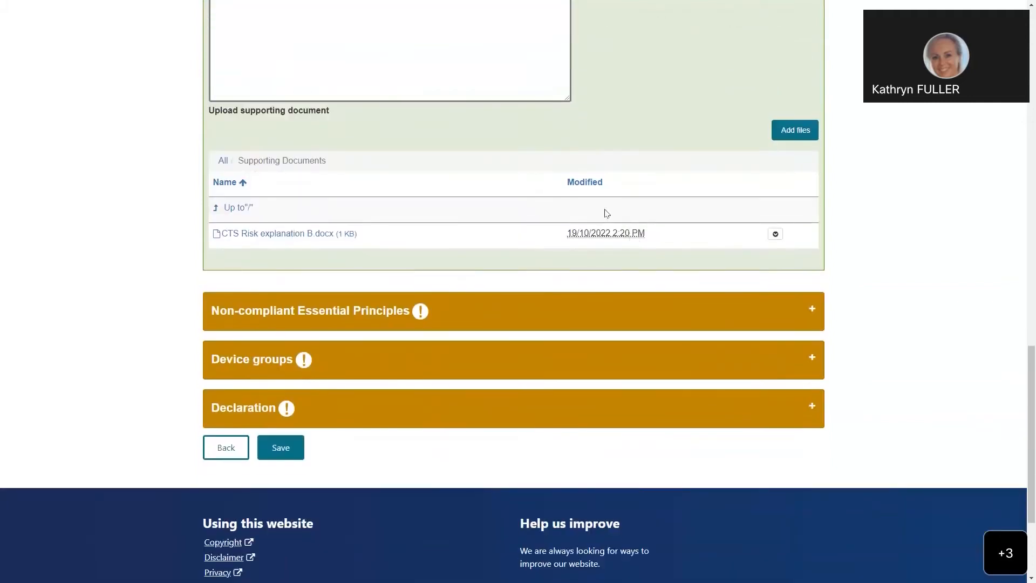
pyautogui.click(281, 453)
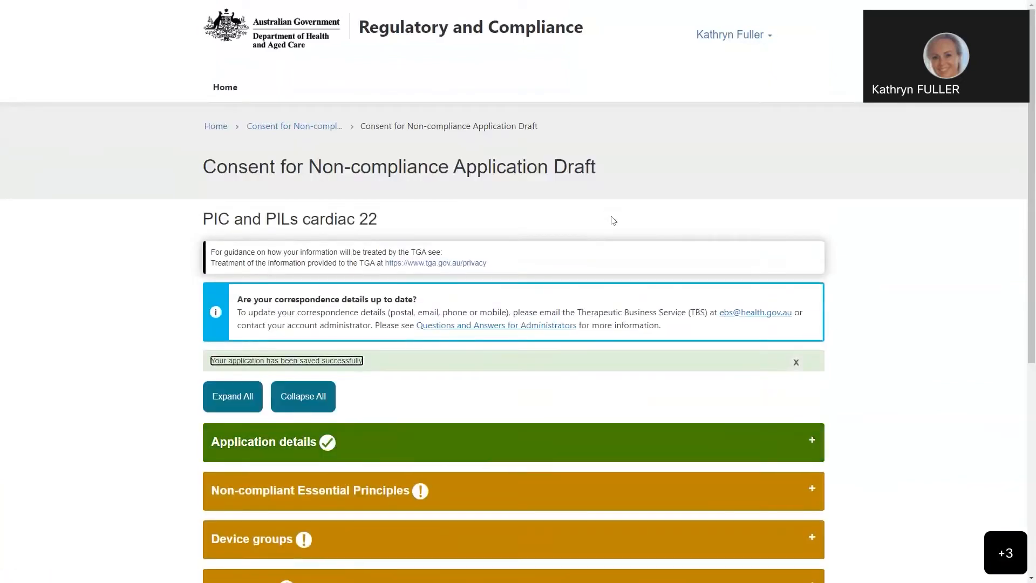
# Step: Start a breached Essential Principle entry in the Non-compliant Essential Principles section, choosing EP 13 - 13A.2: Patient implant cards for implantable devices
pyautogui.scroll(-4, 612, 222)
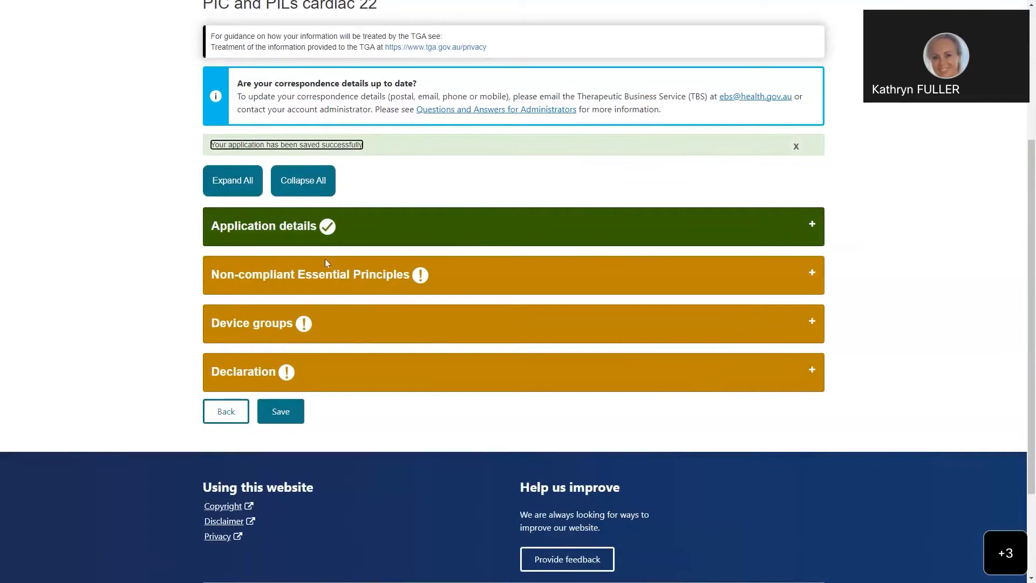
pyautogui.click(585, 284)
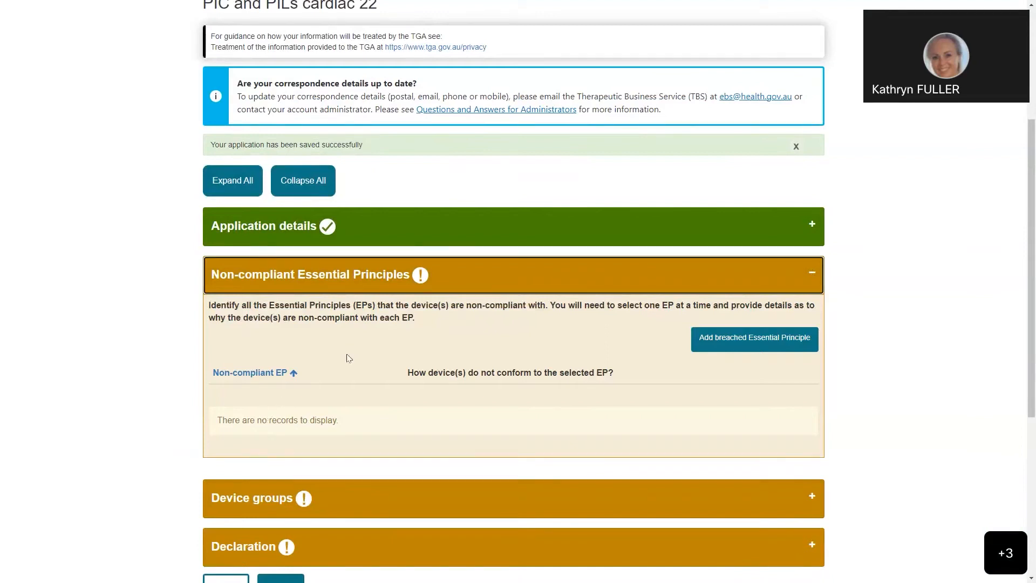
pyautogui.click(723, 347)
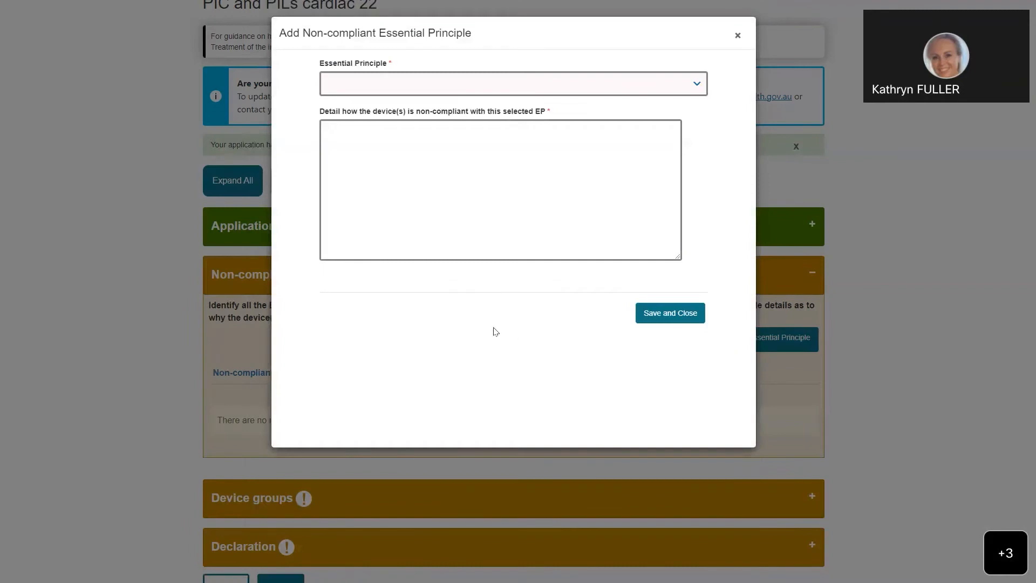
pyautogui.click(696, 87)
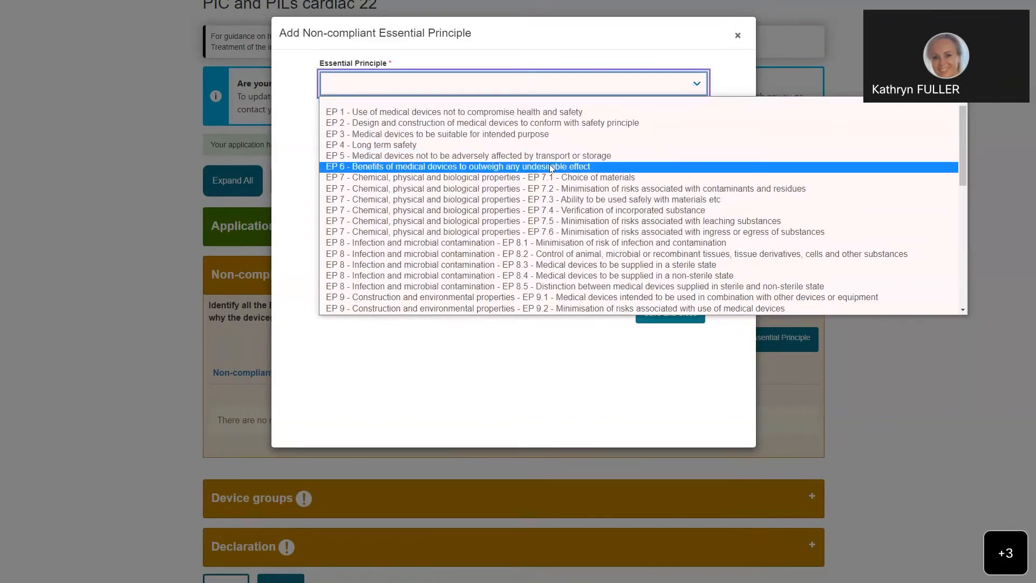
pyautogui.scroll(-15, 501, 200)
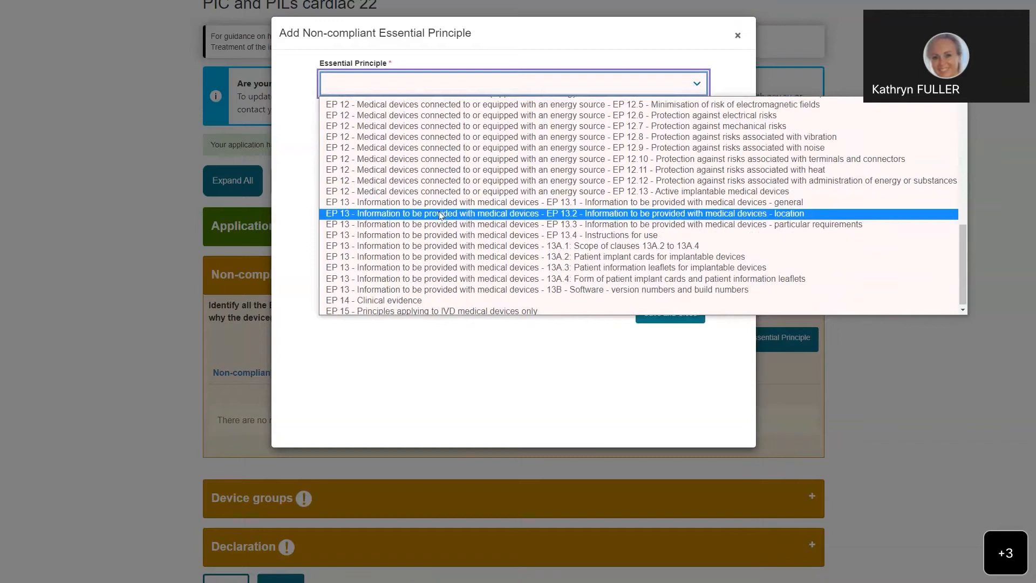
pyautogui.click(514, 258)
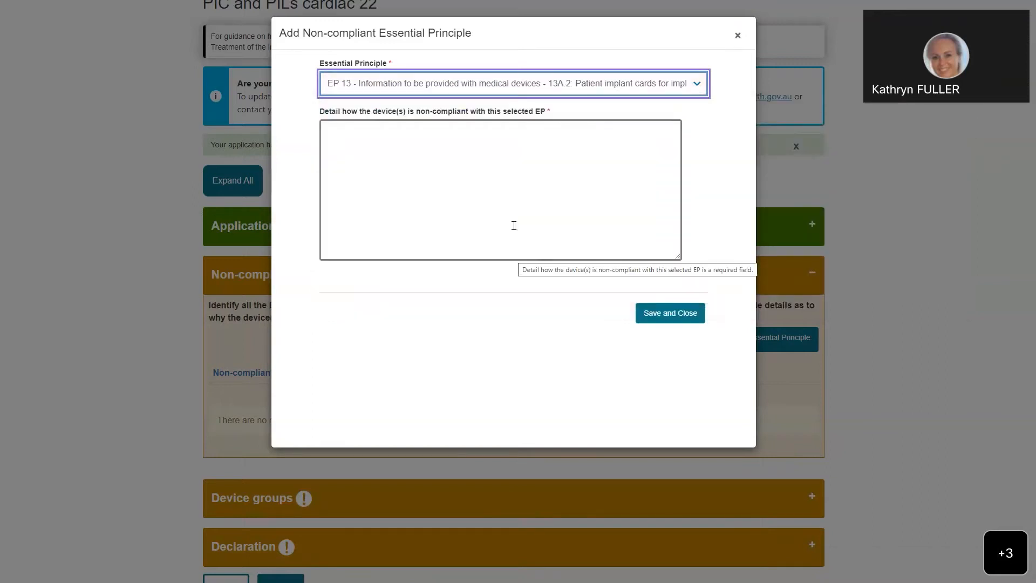
# Step: Enter "ubewvuobwrouvbljsdnvusvlsrbnouwrvbluaevlwrubvoubenvlrbourblinrbonrlbnobleblsnvlu" as the non-compliance detail for EP 13A.2 and save the entry
pyautogui.click(376, 150)
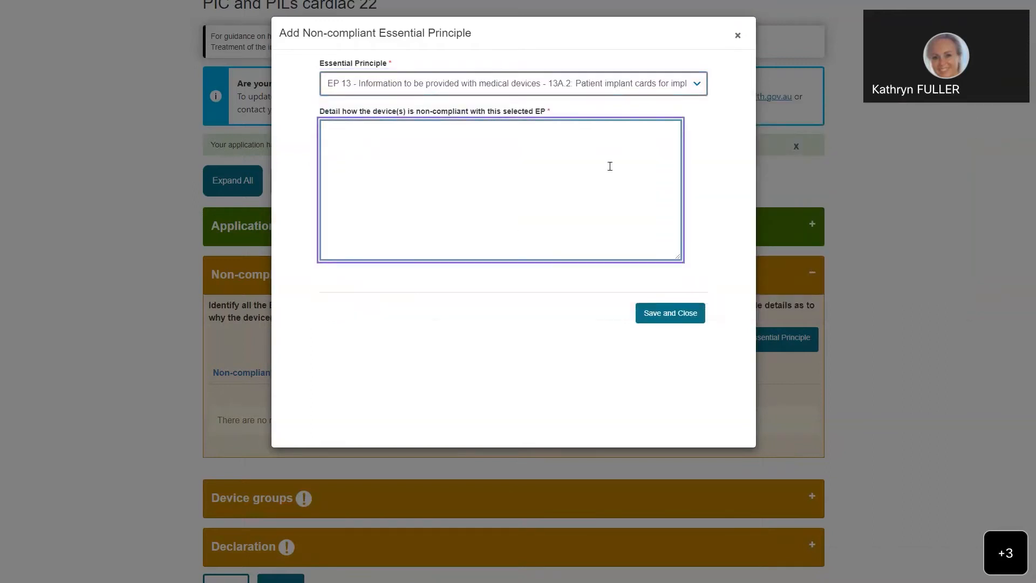
pyautogui.write('ubewvuobwrouvbljsdnvusvlsrbnouwrvbluaevlwrubv')
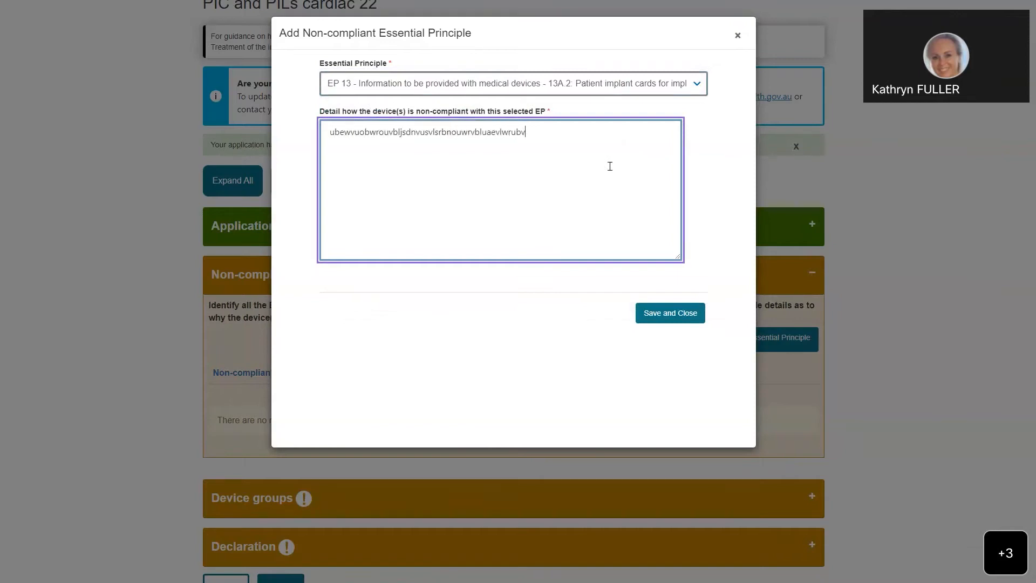
pyautogui.write('oubenvlrbourblinrbonrlbnobleblsnvlu')
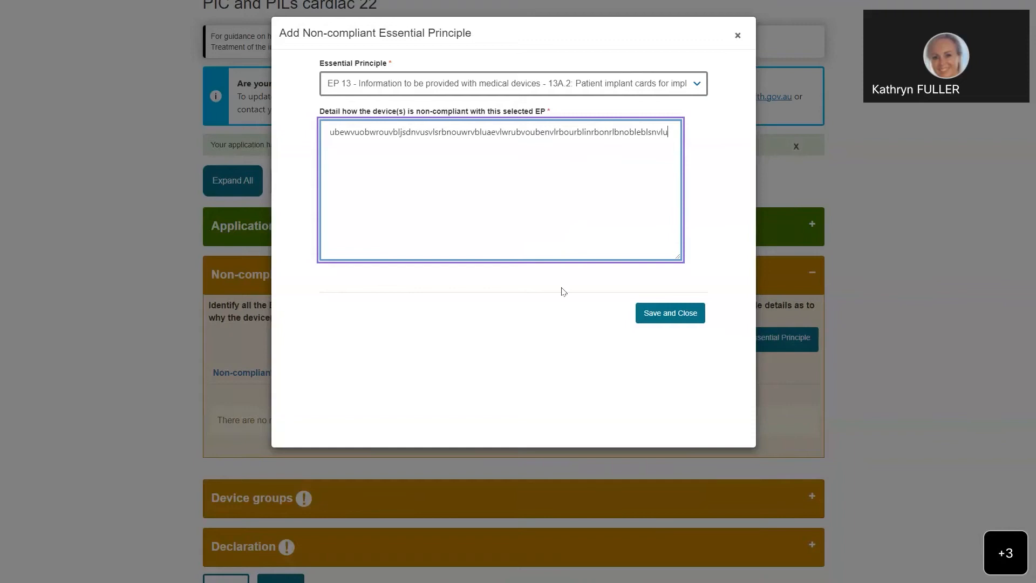
pyautogui.click(669, 315)
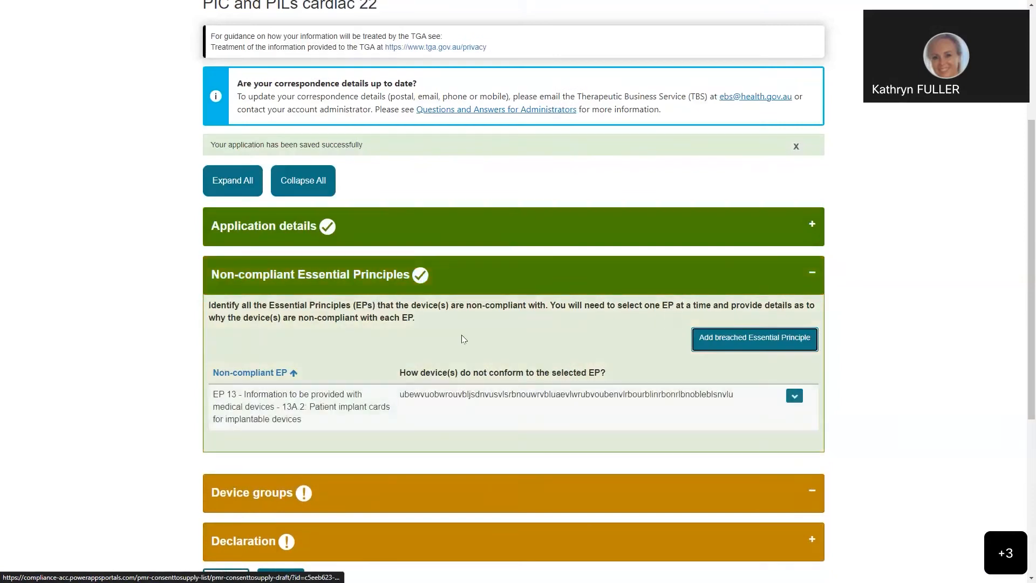
# Step: Add breached EP 13 - 13A.3: Patient information leaflets for implantable devices with the detail "hovnbweluvnbuwrbvlienvykwbrvliqenvkybwkvlnqulebvl" and save it
pyautogui.scroll(-1, 462, 339)
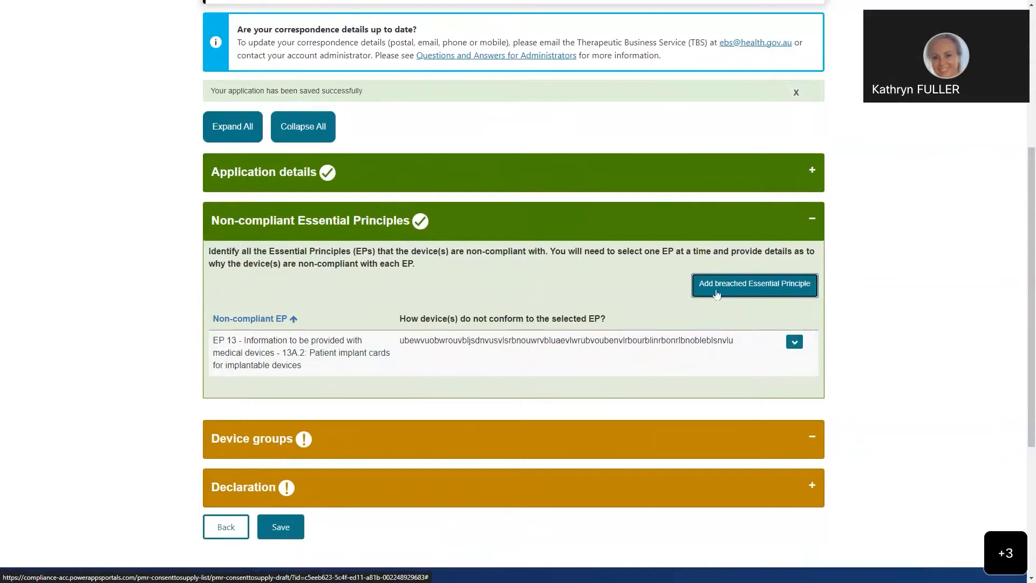
pyautogui.click(714, 291)
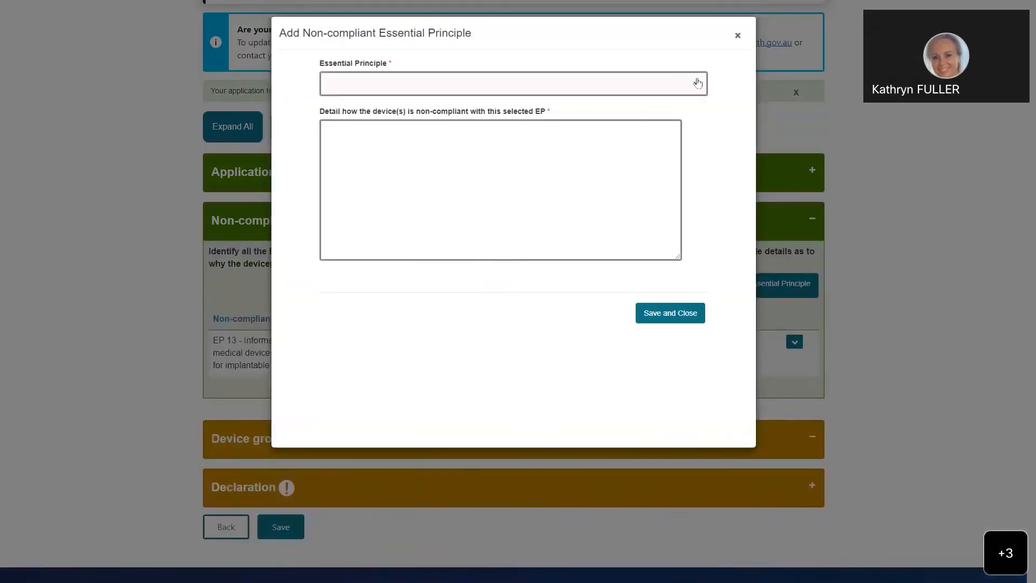
pyautogui.click(696, 85)
pyautogui.scroll(-5, 381, 235)
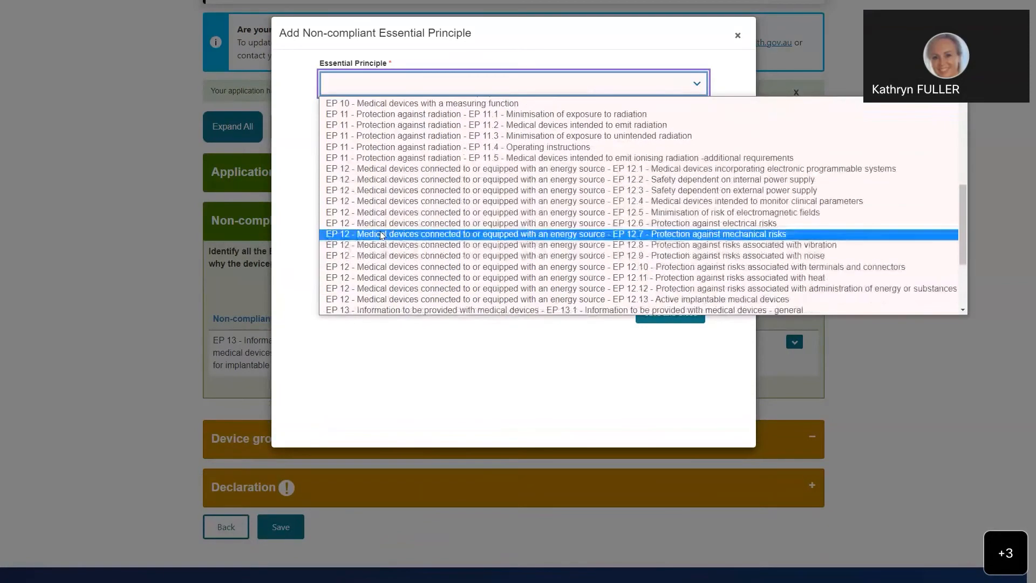
pyautogui.scroll(-3, 381, 235)
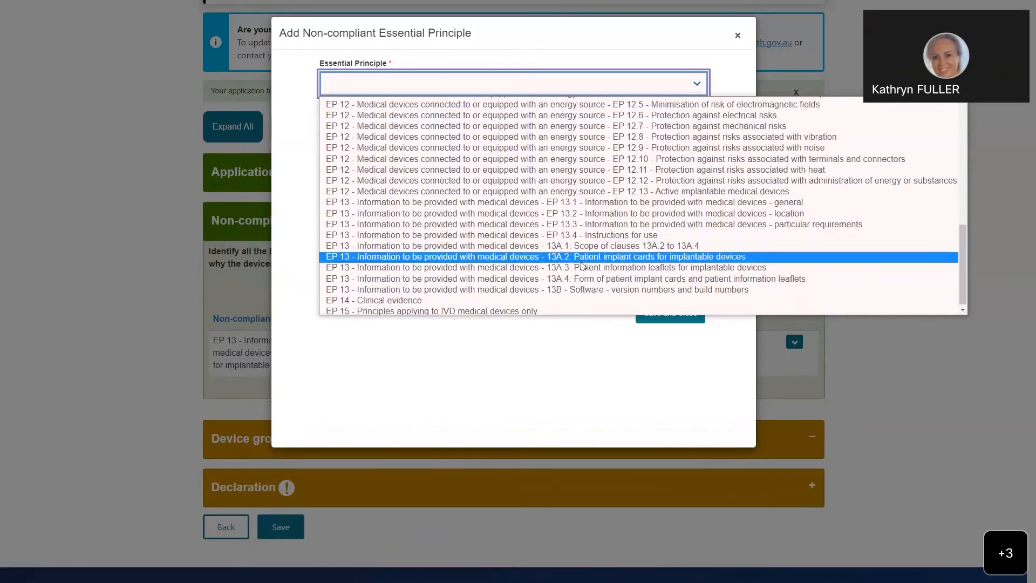
pyautogui.click(571, 268)
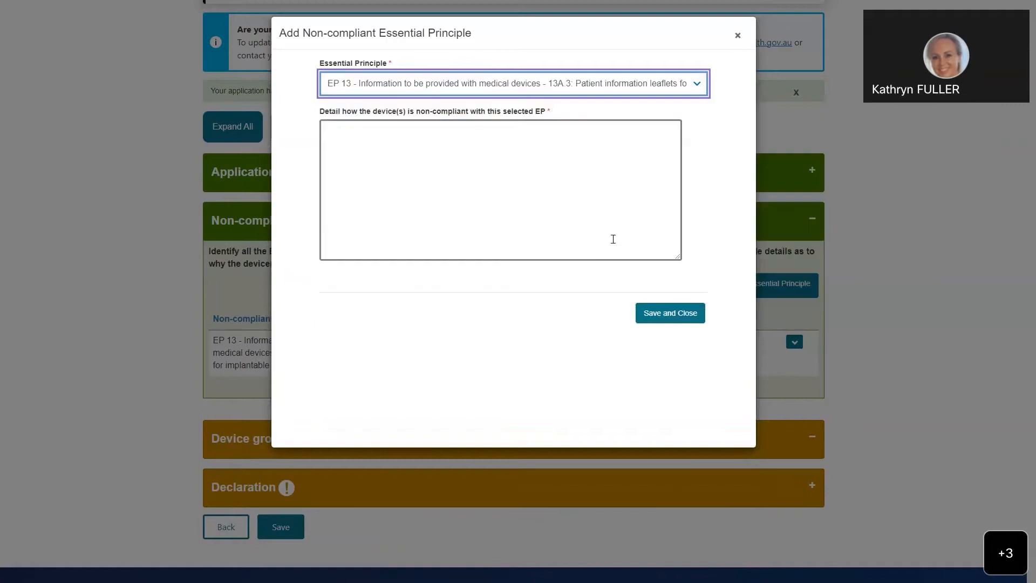
pyautogui.click(381, 130)
pyautogui.write('hovnbweluvnbuwrbvlienvykwbrvliqenvkybwkvlnqulebvl')
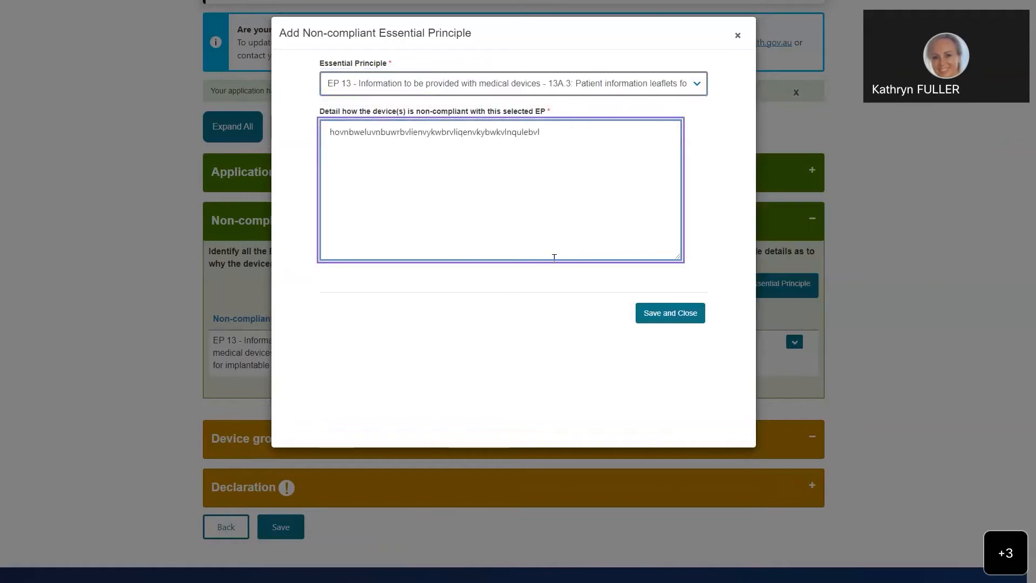
pyautogui.click(656, 312)
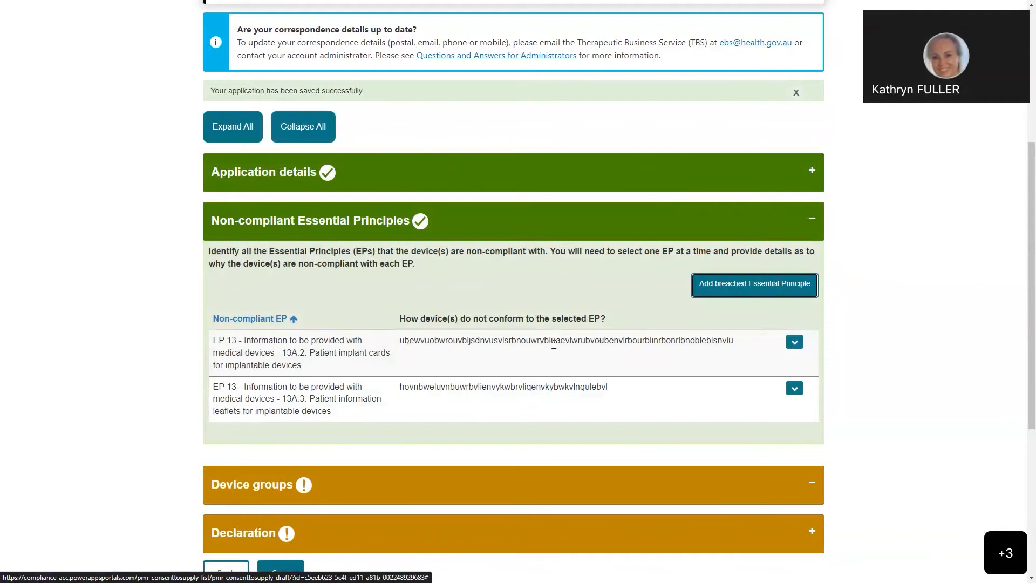
# Step: Check the actions available for the 13A.2 entry and save the application draft with both Essential Principles
pyautogui.click(794, 344)
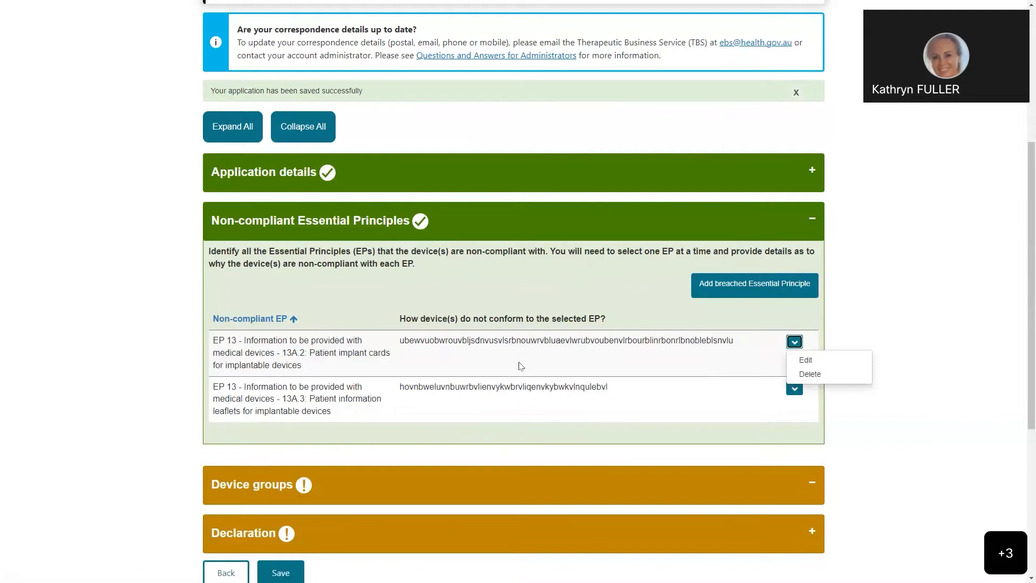
pyautogui.click(640, 311)
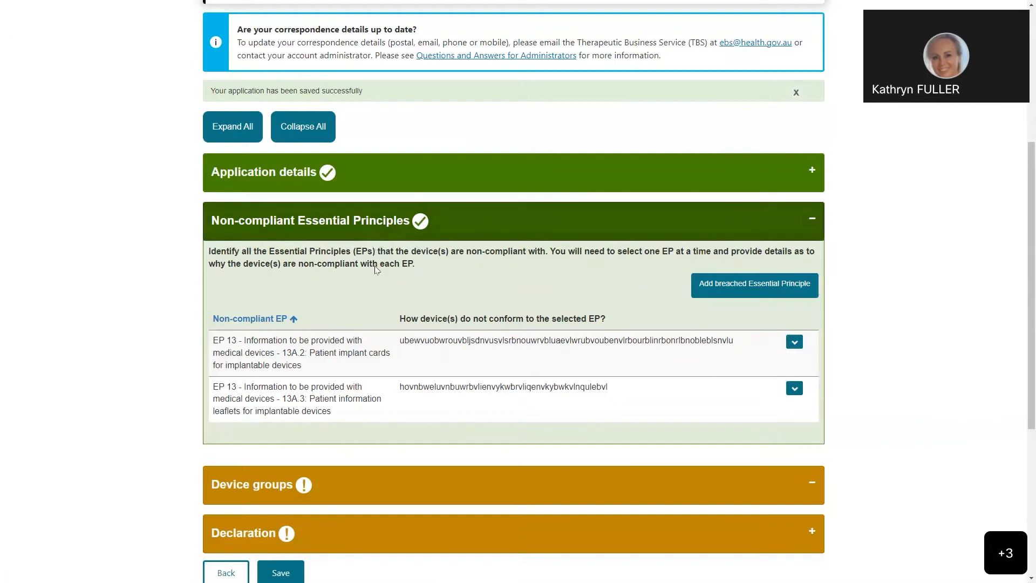
pyautogui.scroll(-2, 374, 270)
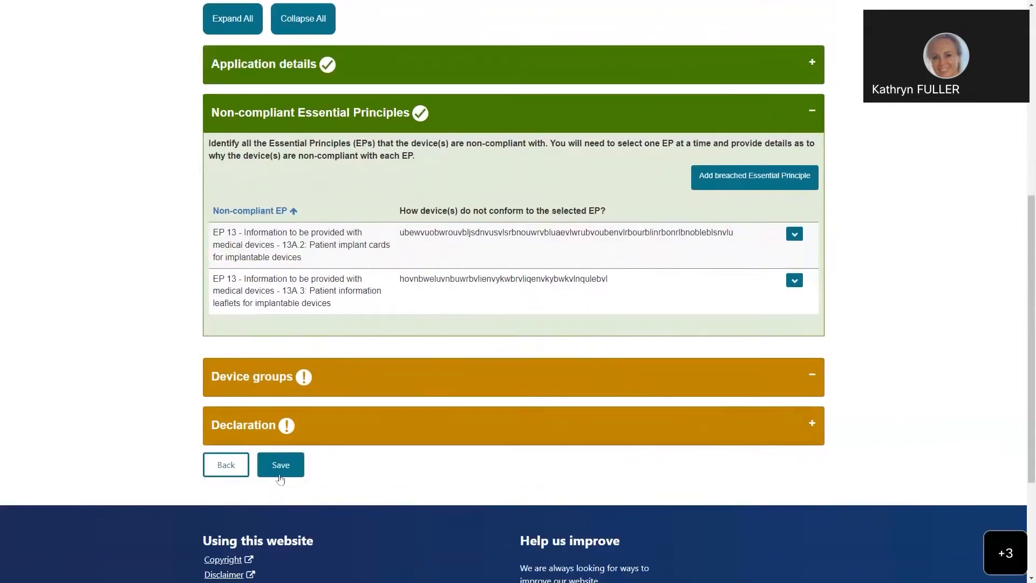
pyautogui.click(280, 466)
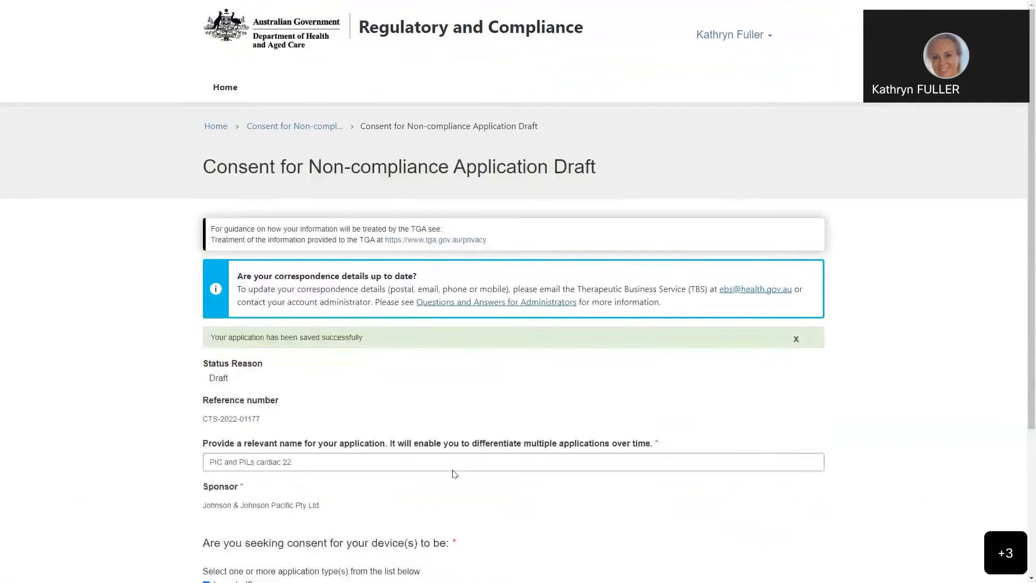
# Step: Add a device group named Group 1 in the Device groups section and save it
pyautogui.scroll(-2, 382, 383)
pyautogui.scroll(-1, 382, 383)
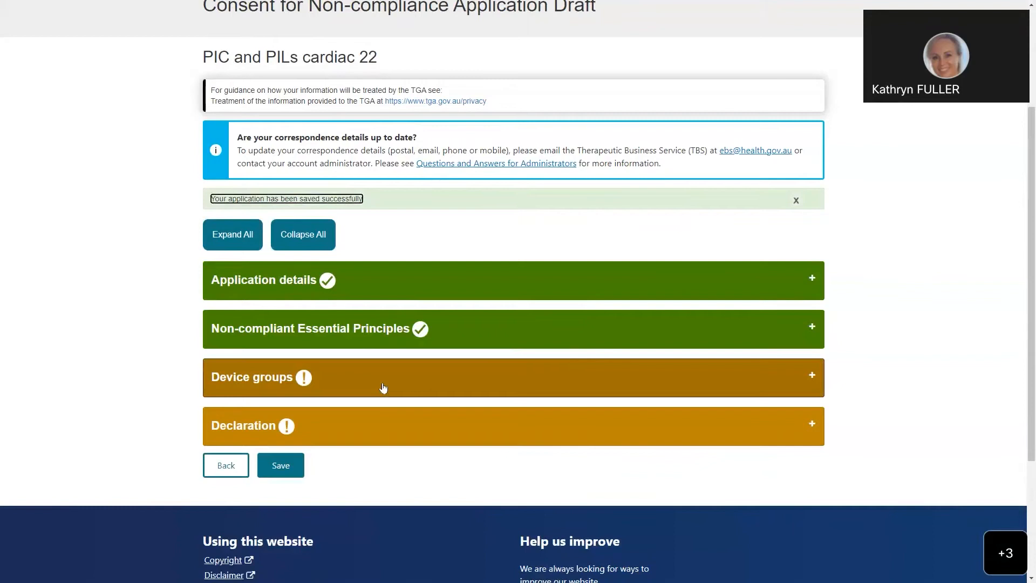
pyautogui.click(383, 388)
pyautogui.scroll(-3, 398, 359)
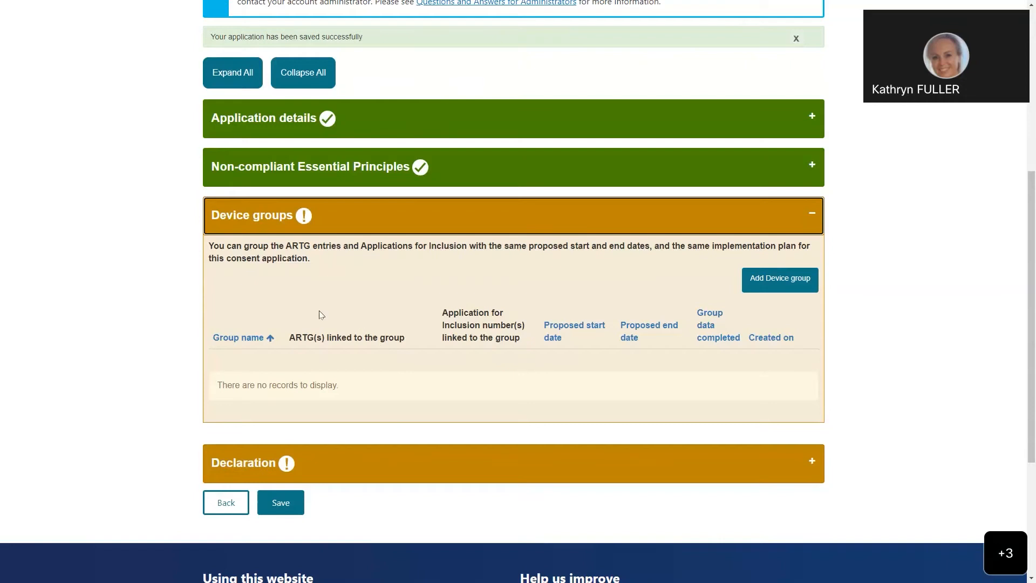
pyautogui.click(774, 285)
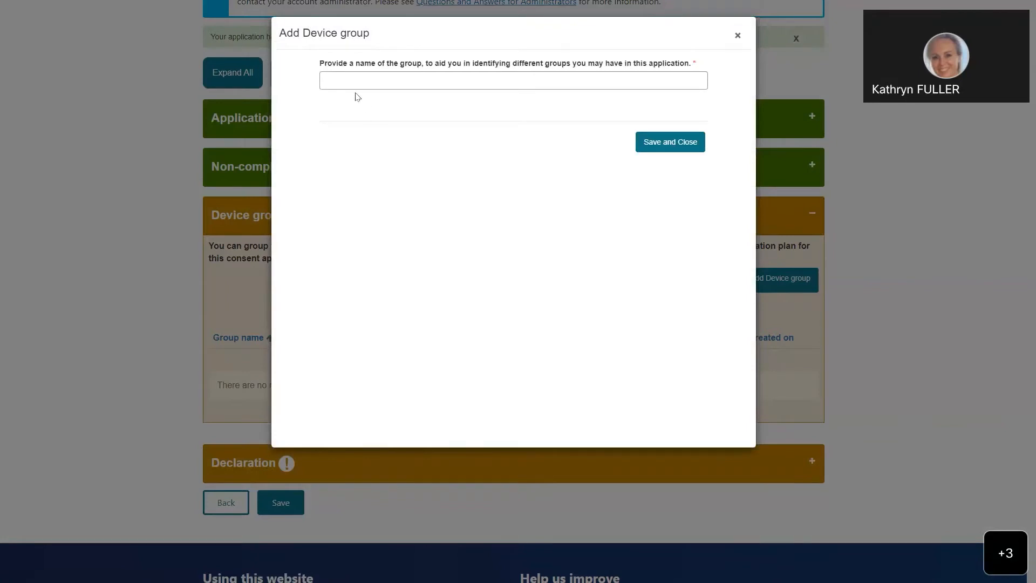
pyautogui.click(346, 81)
pyautogui.click(390, 108)
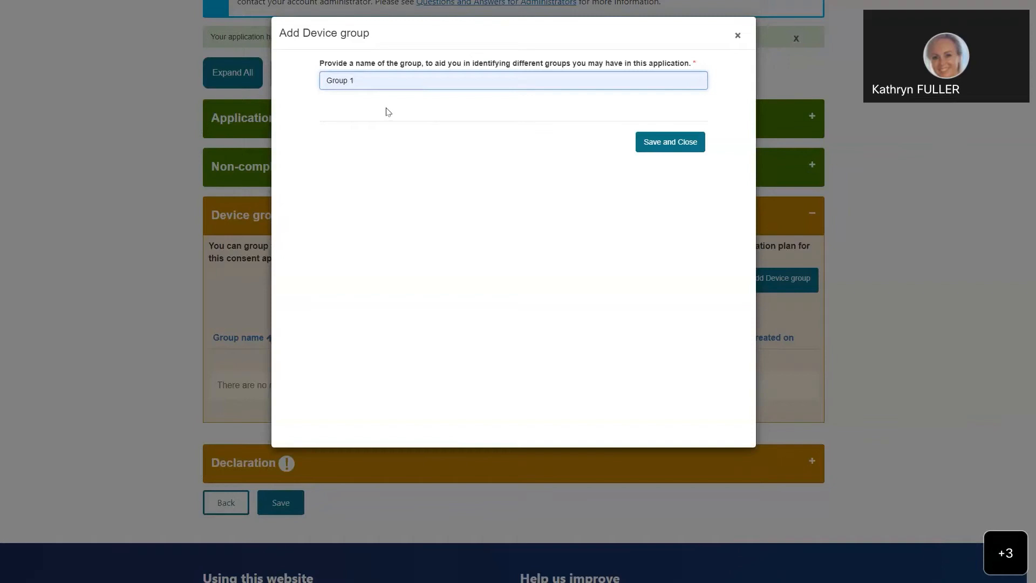
pyautogui.click(683, 145)
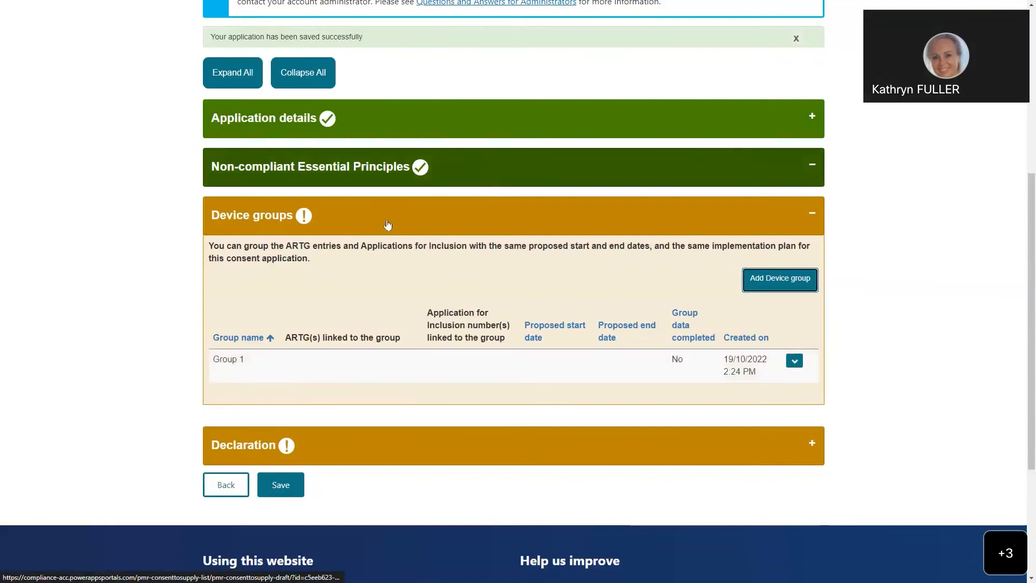
# Step: Open the Group 1 device group for editing and change its name to Group A
pyautogui.scroll(-1, 387, 226)
pyautogui.scroll(-2, 387, 226)
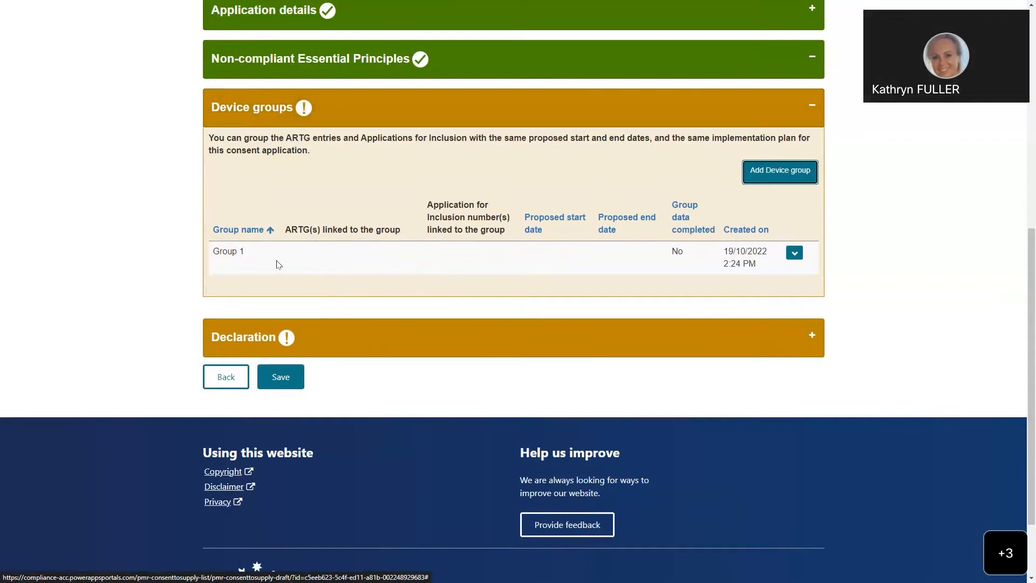
pyautogui.click(794, 255)
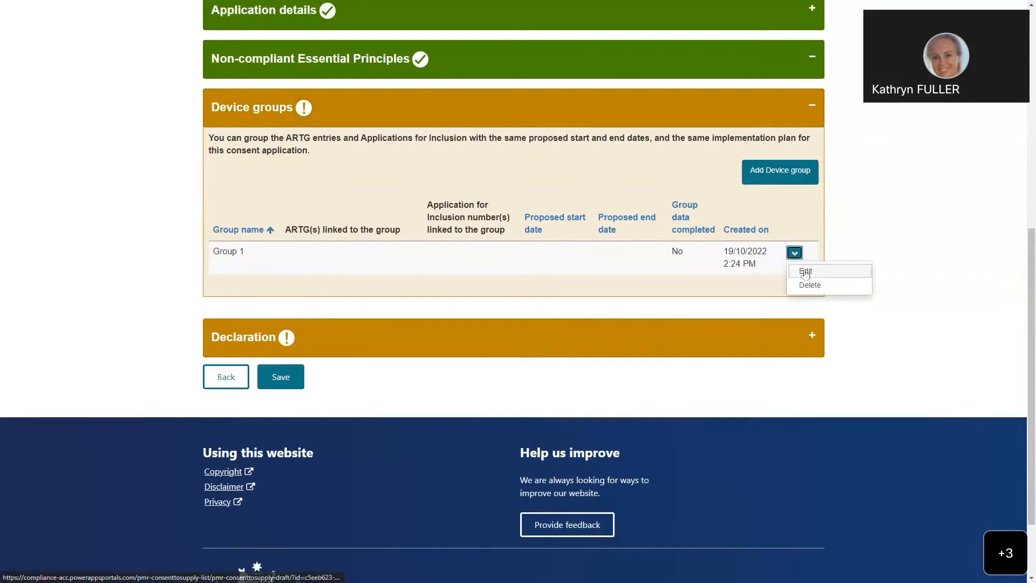
pyautogui.click(806, 273)
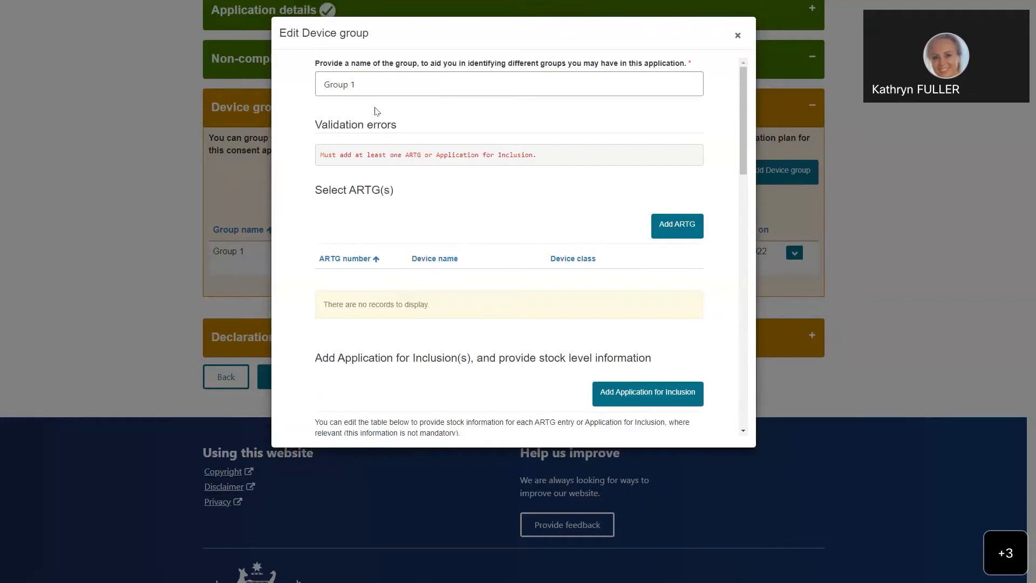
pyautogui.click(358, 86)
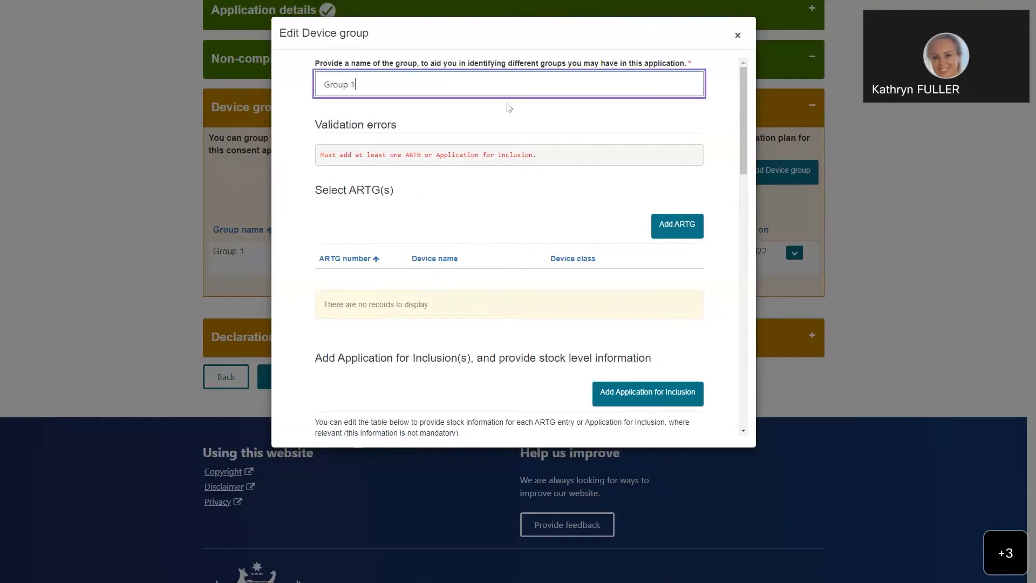
pyautogui.press('BackSpace')
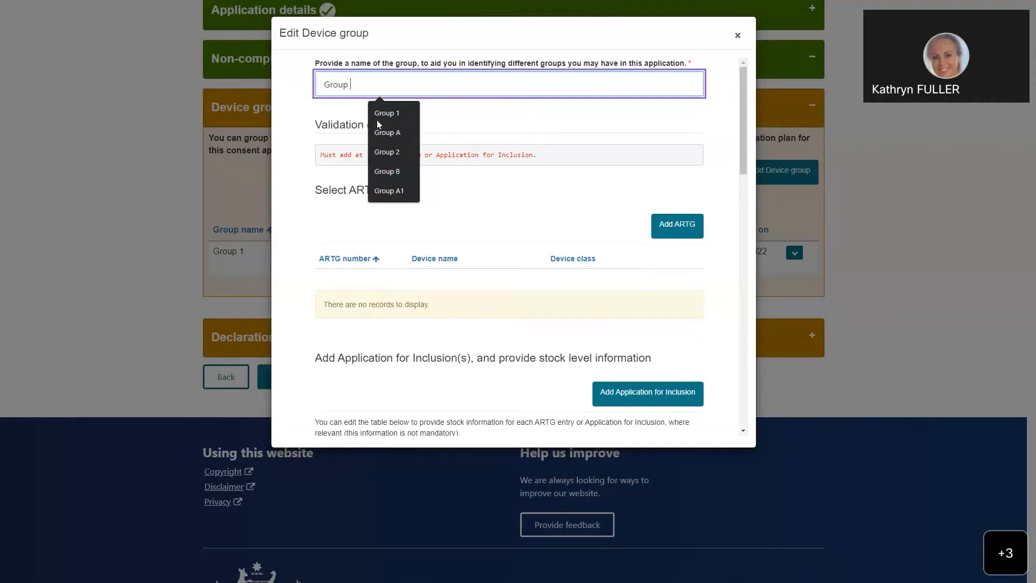
pyautogui.click(397, 132)
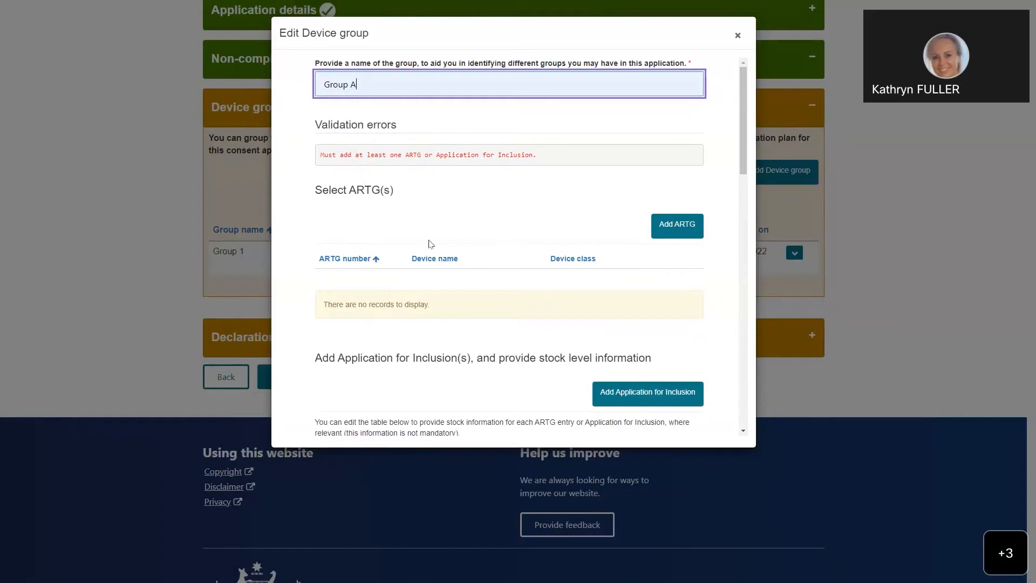
# Step: Add the ARTG entries 116175, 116176, 121603 and 122780 to the device group
pyautogui.scroll(-1, 395, 228)
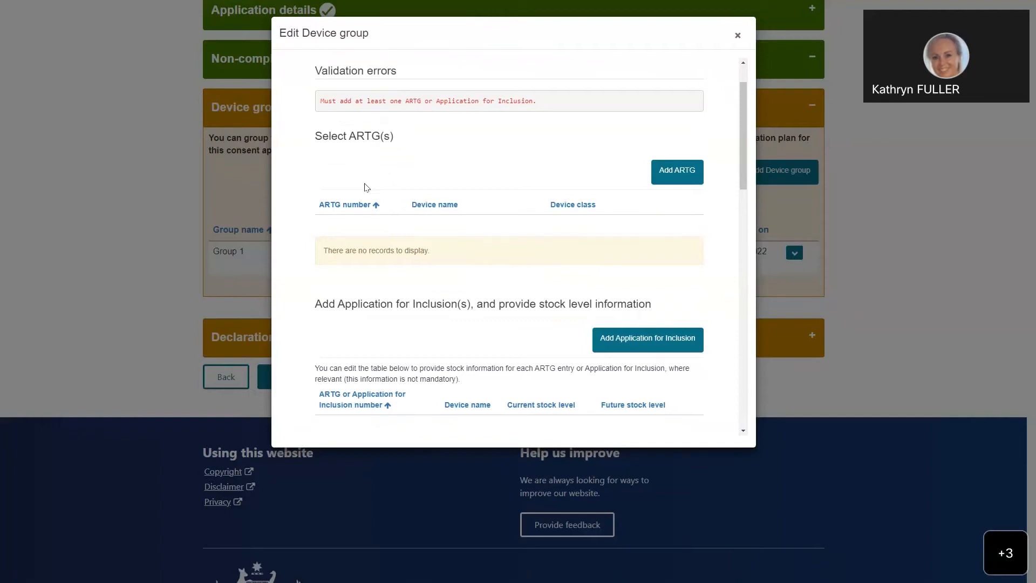
pyautogui.click(678, 177)
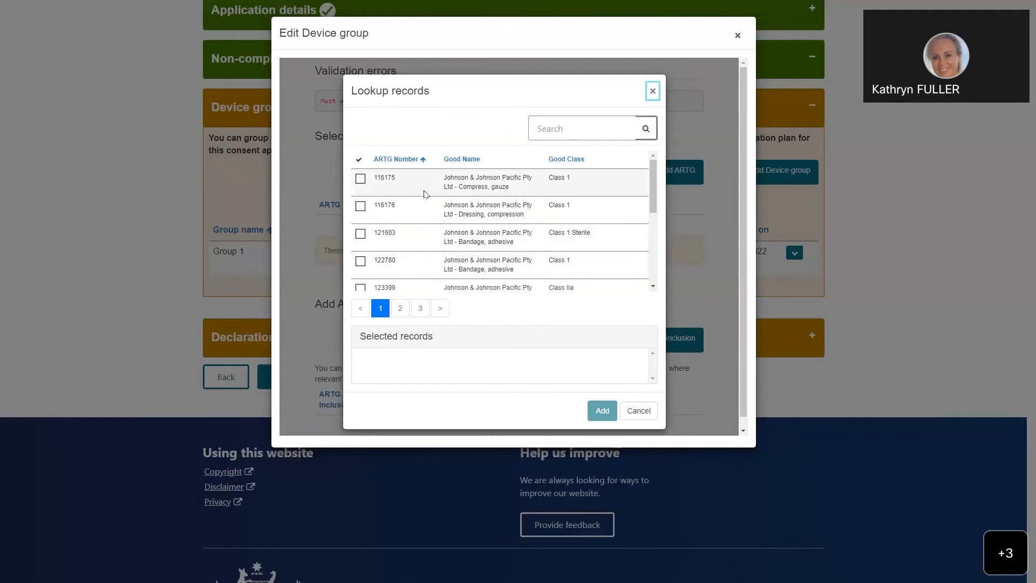
pyautogui.click(360, 178)
pyautogui.click(361, 205)
pyautogui.click(361, 234)
pyautogui.click(361, 261)
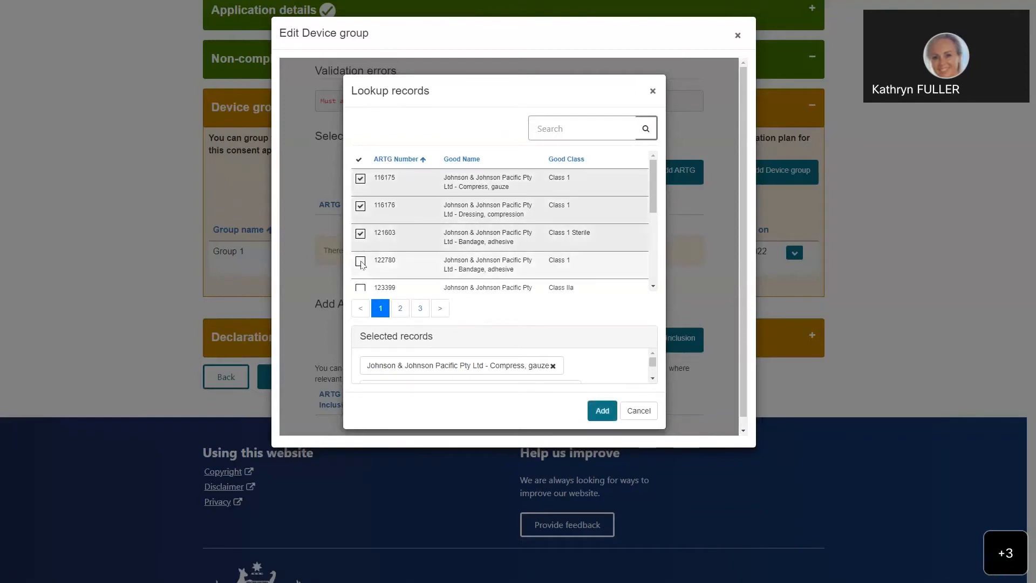
pyautogui.click(546, 128)
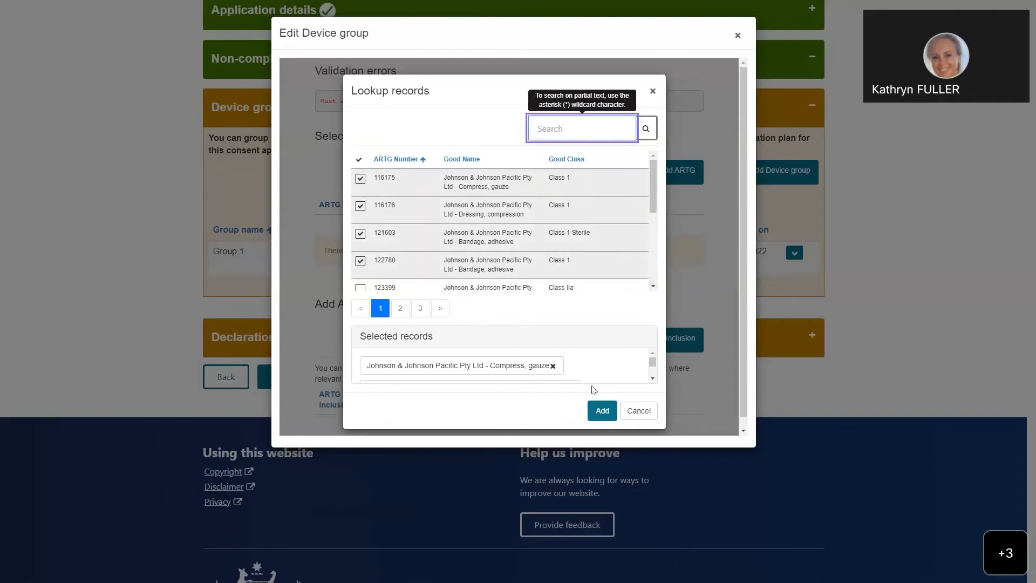
pyautogui.click(604, 416)
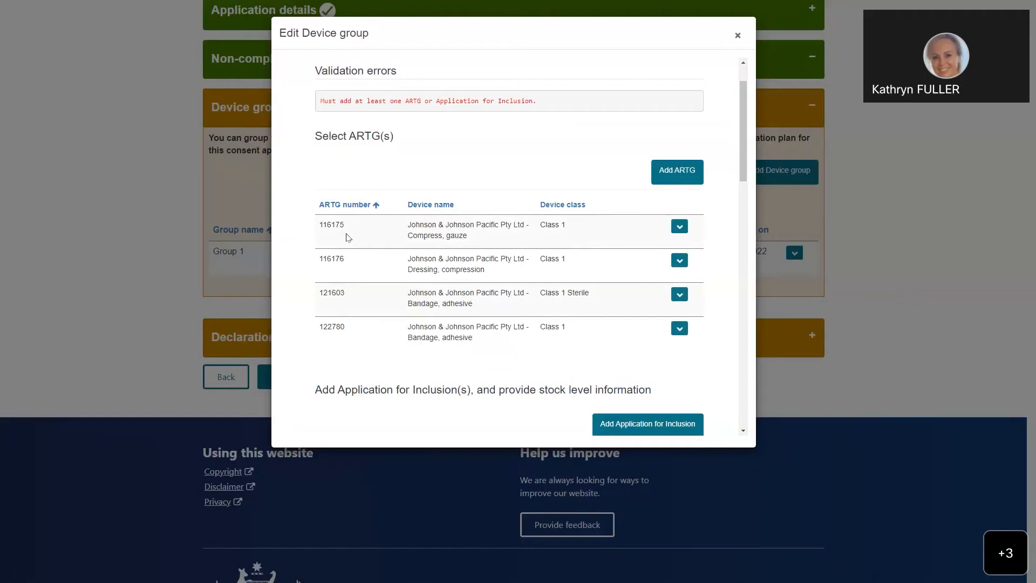
# Step: Remove ARTG entry 116175 (Compress, gauze) from the device group
pyautogui.click(680, 227)
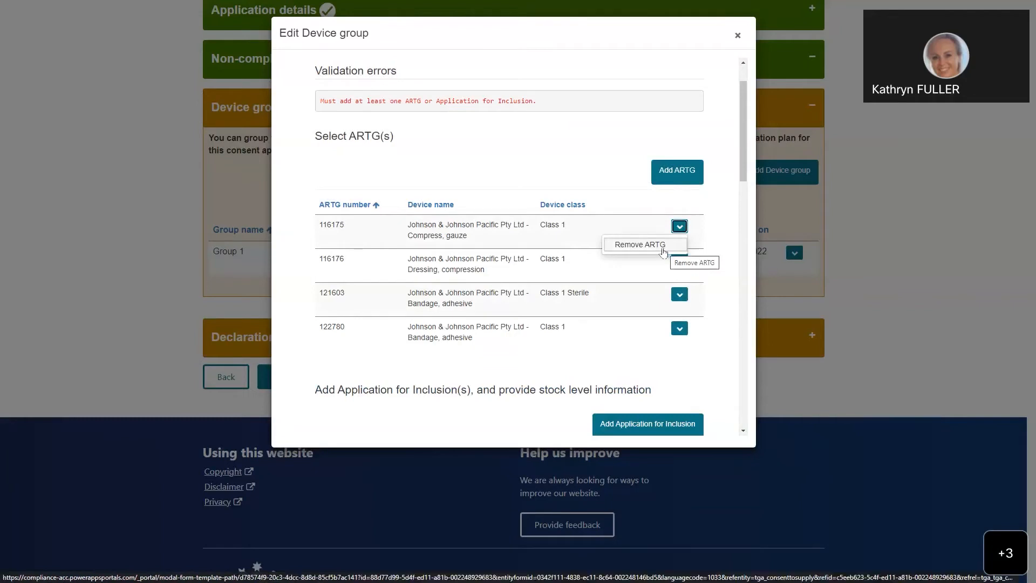
pyautogui.click(662, 249)
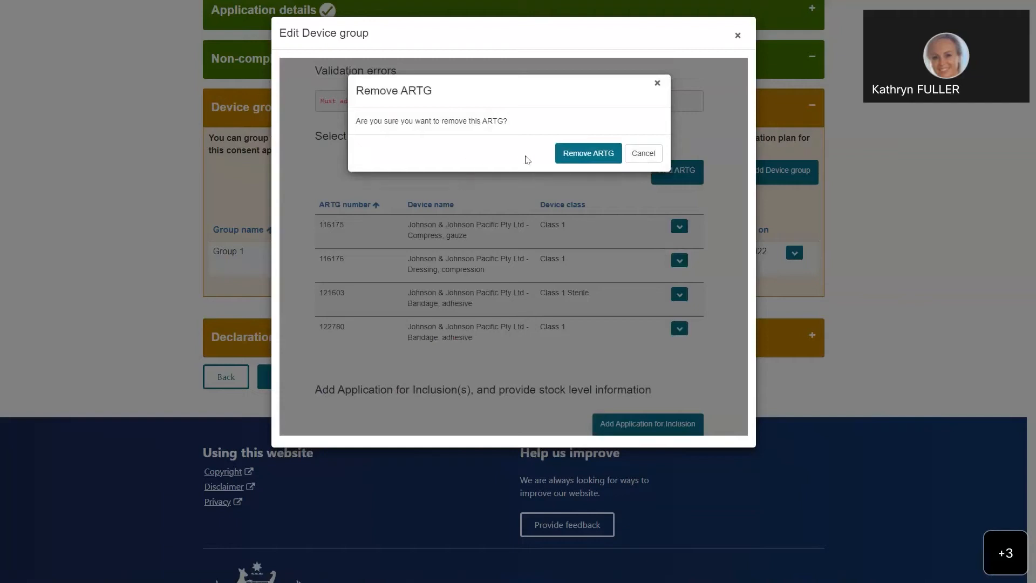
pyautogui.click(598, 156)
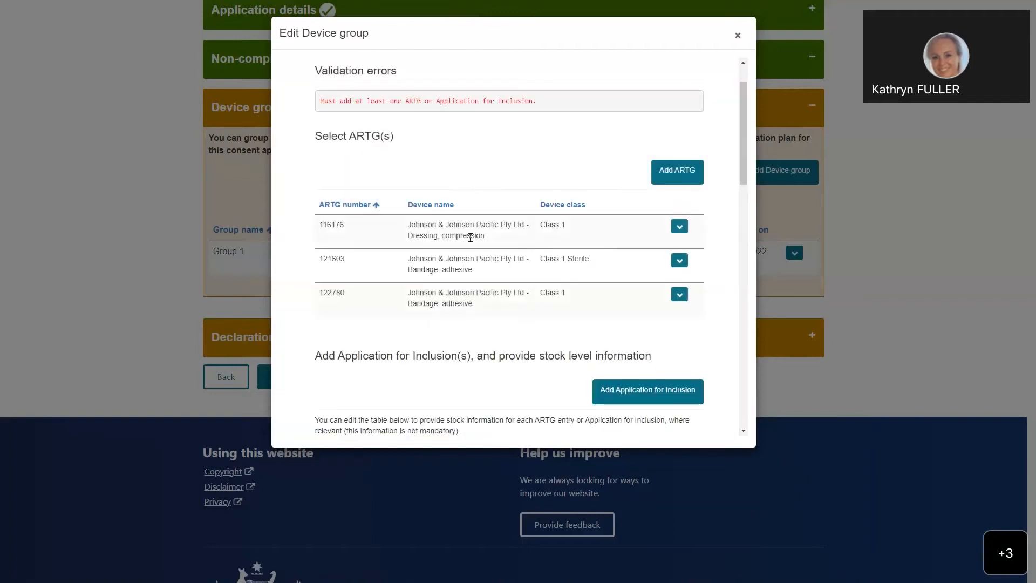
pyautogui.scroll(-1, 469, 237)
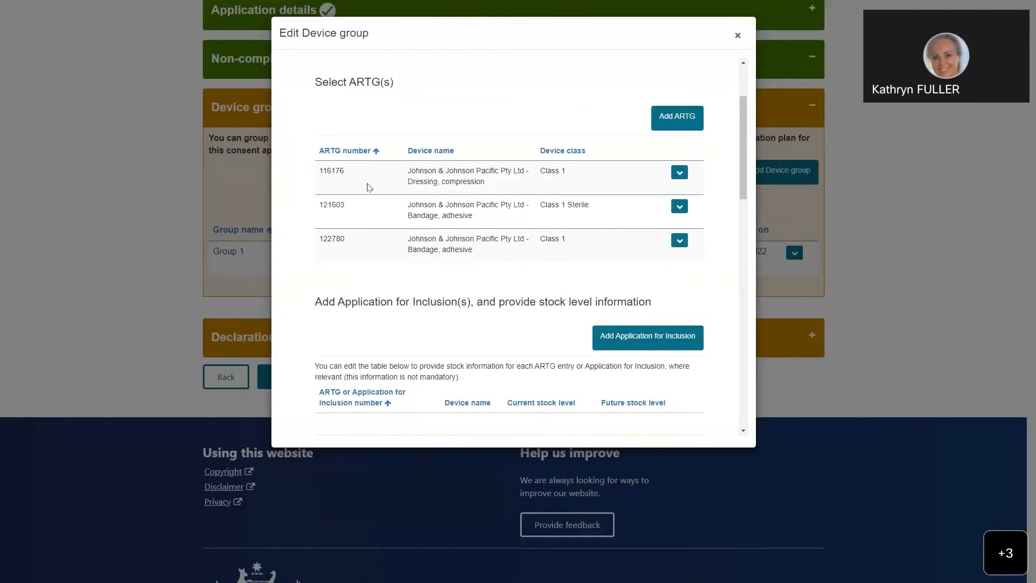
# Step: Add an Application for Inclusion with application number DV-213-231-DA123-123 and device name Cardiac loop recorder to the device group
pyautogui.scroll(-2, 369, 187)
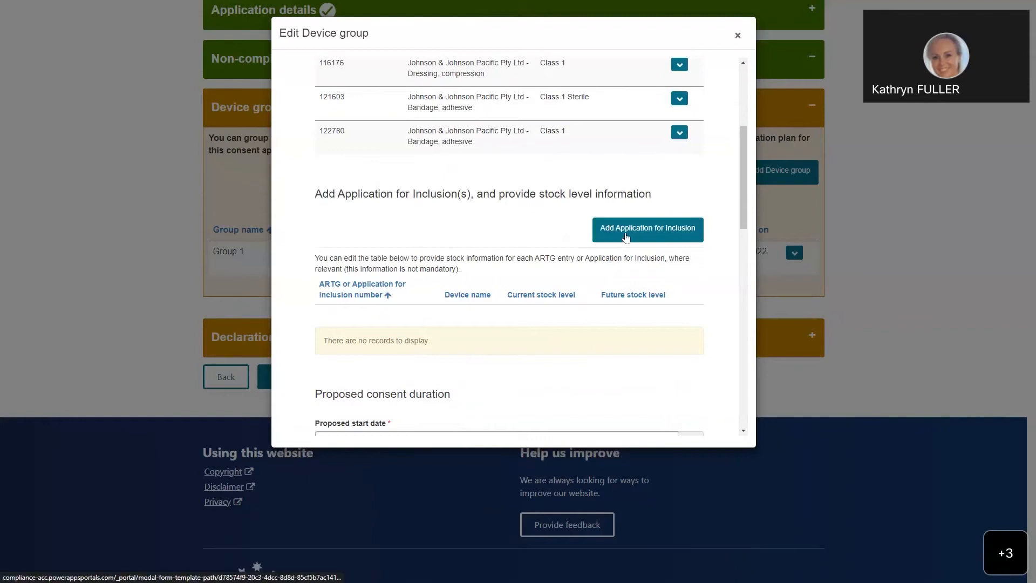
pyautogui.click(625, 236)
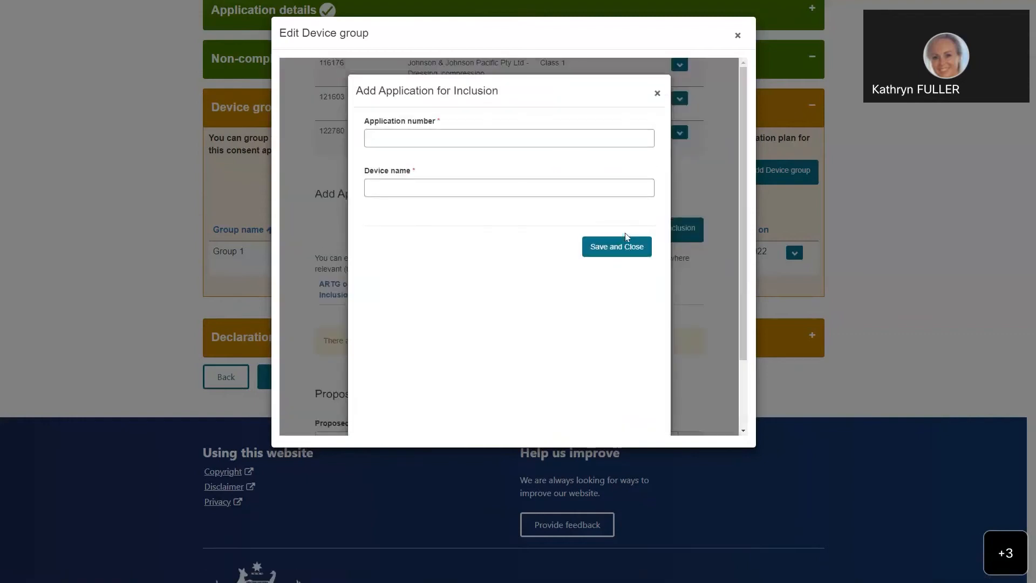
pyautogui.click(400, 142)
pyautogui.click(452, 164)
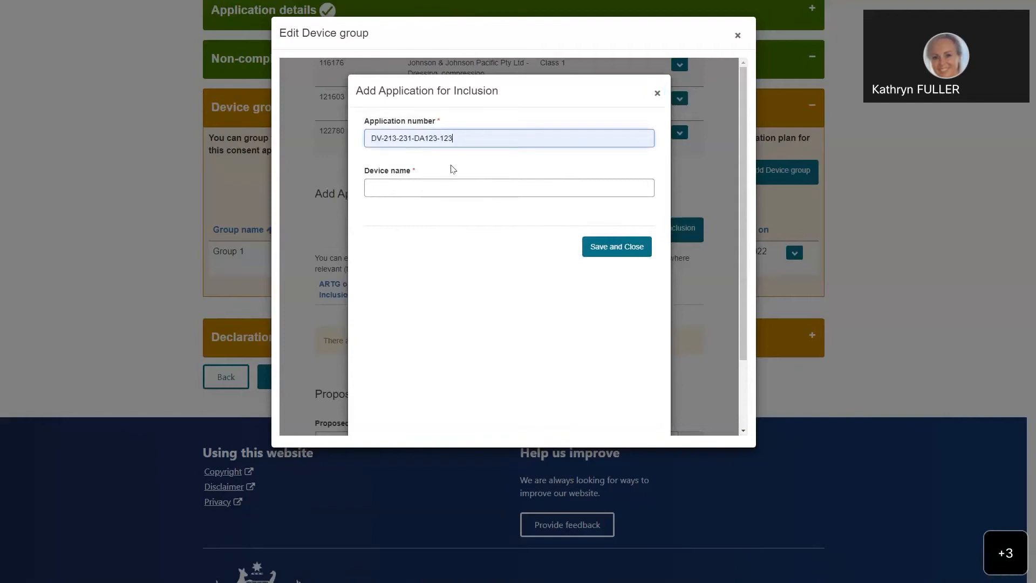
pyautogui.click(390, 187)
pyautogui.click(464, 214)
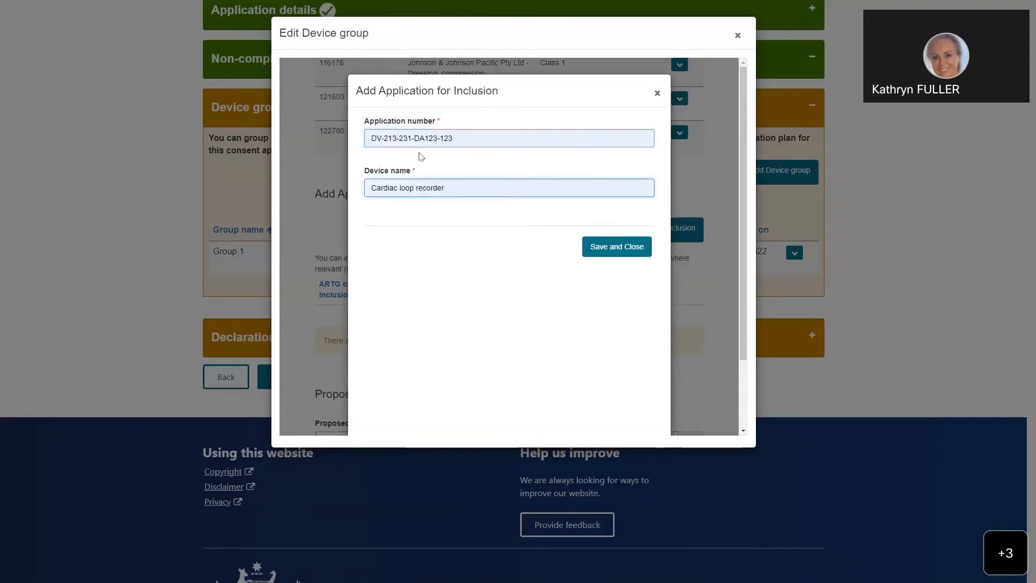
pyautogui.click(608, 248)
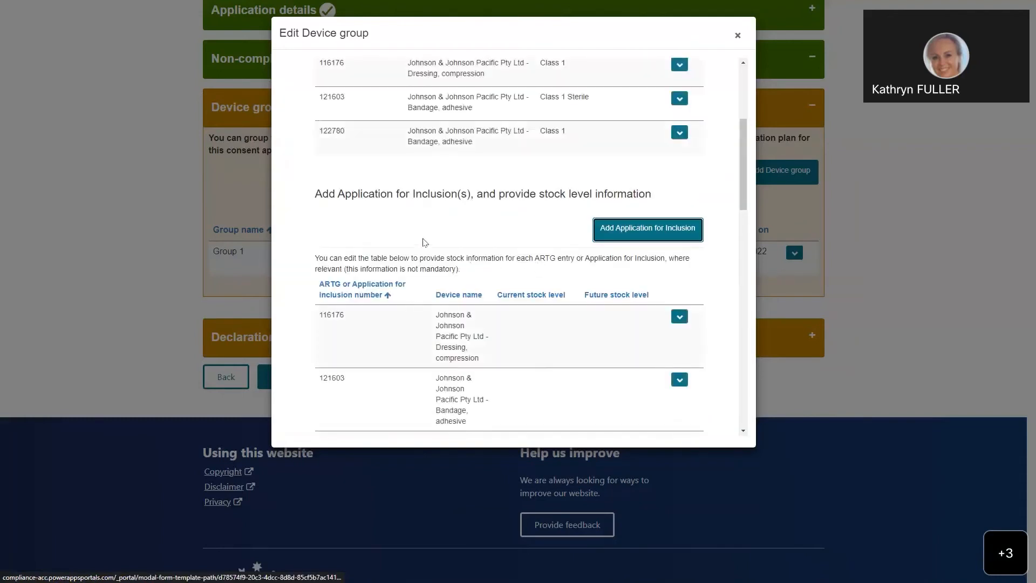
# Step: Edit the stock information of ARTG entry 116176, setting the current stock level to 123 and the future stock level to 432
pyautogui.scroll(-2, 424, 242)
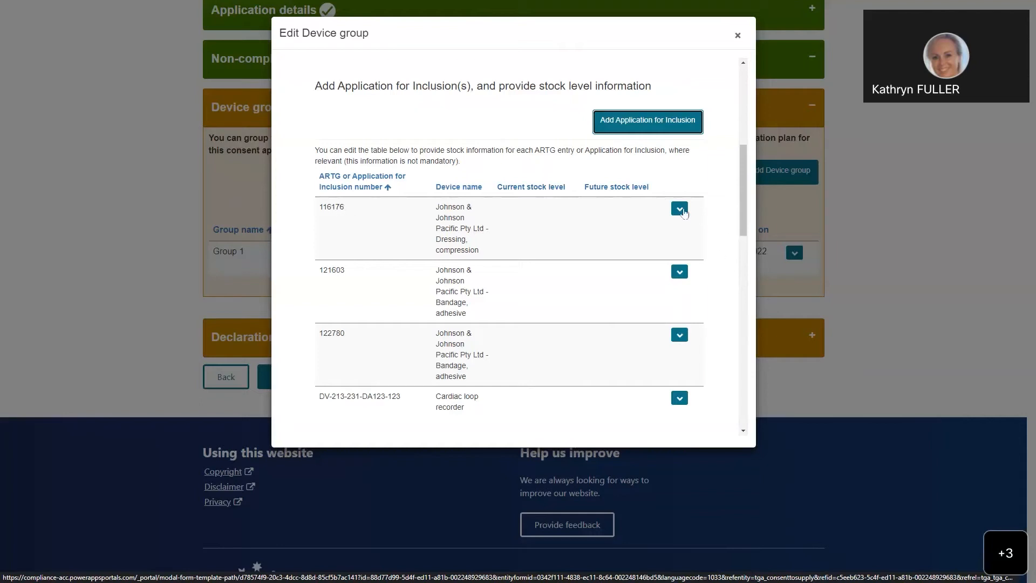
pyautogui.click(680, 211)
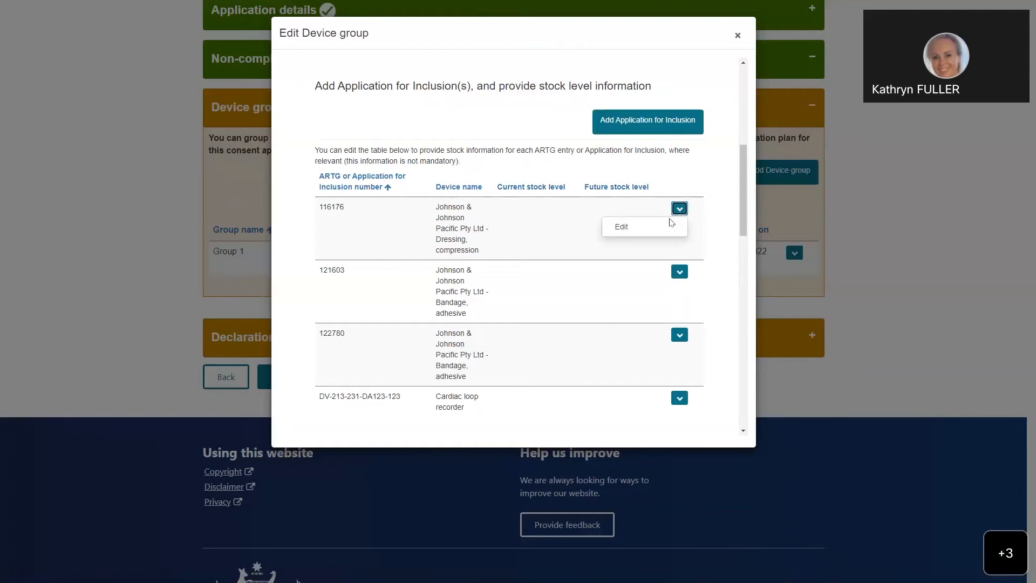
pyautogui.click(671, 229)
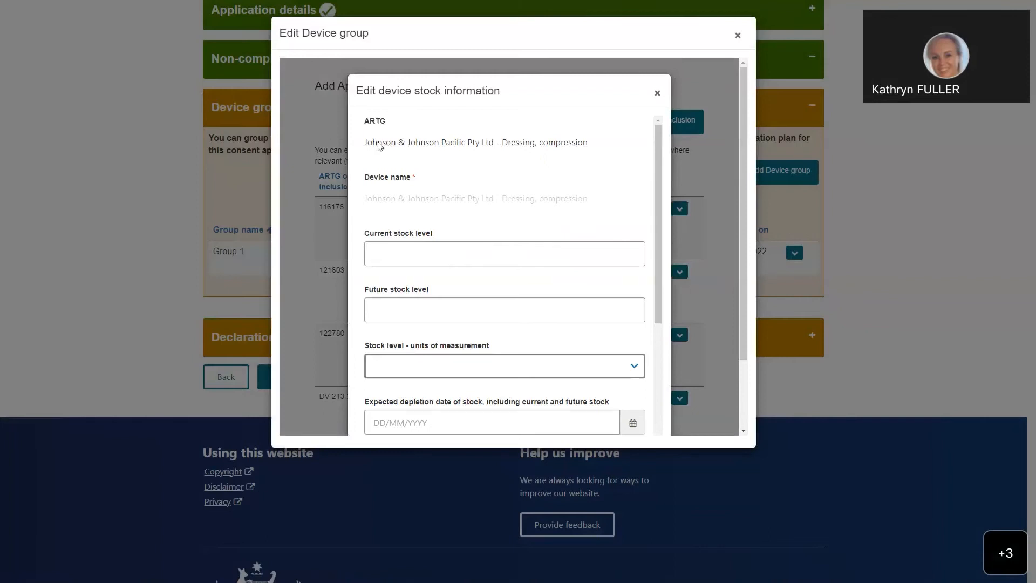
pyautogui.scroll(-1, 460, 183)
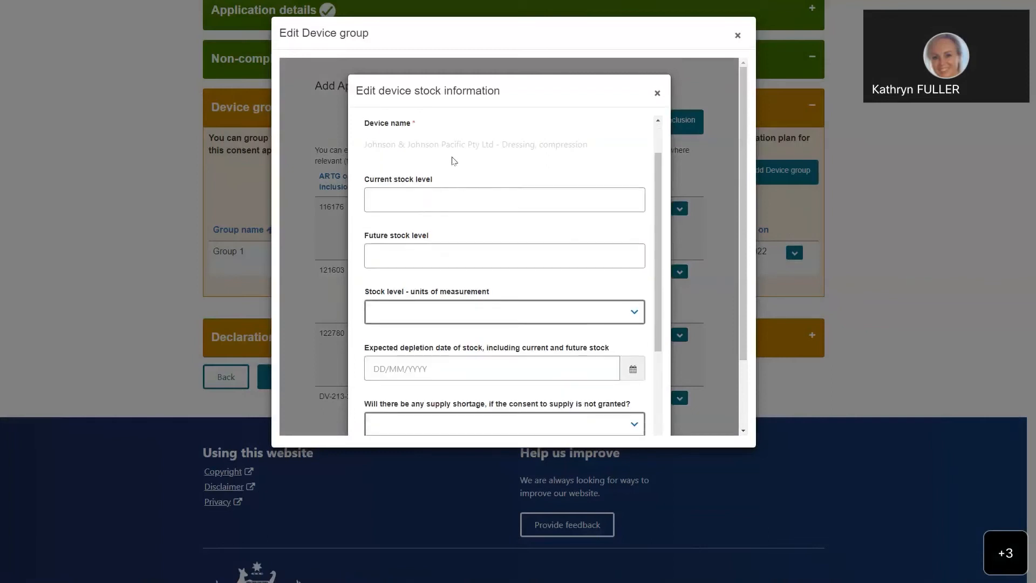
pyautogui.click(387, 198)
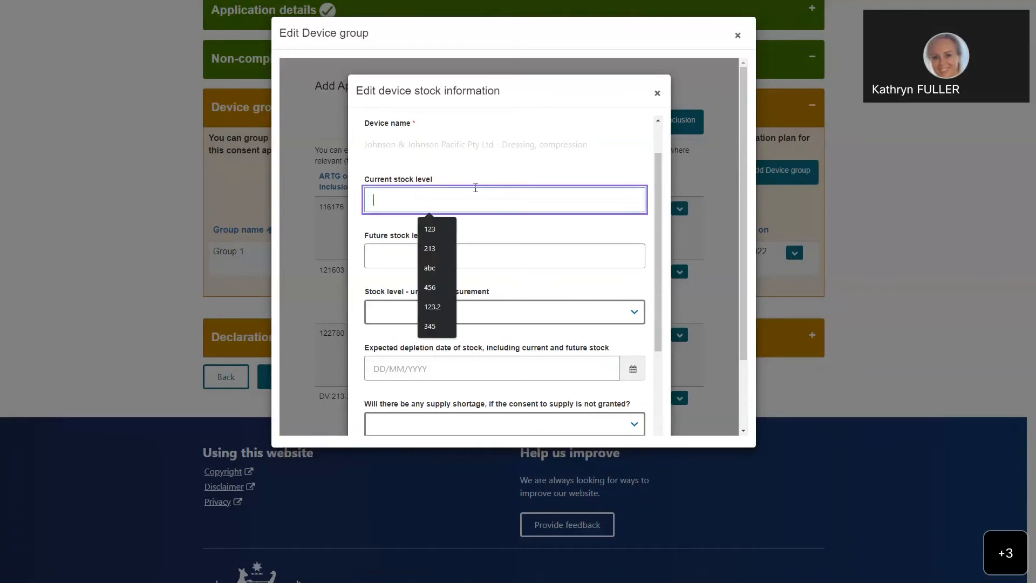
pyautogui.click(441, 229)
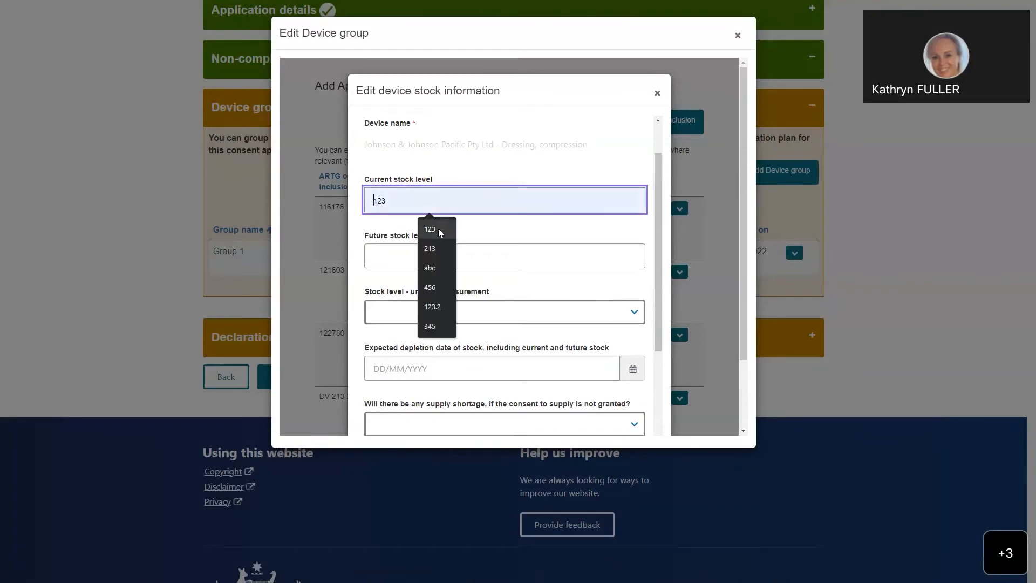
pyautogui.click(441, 227)
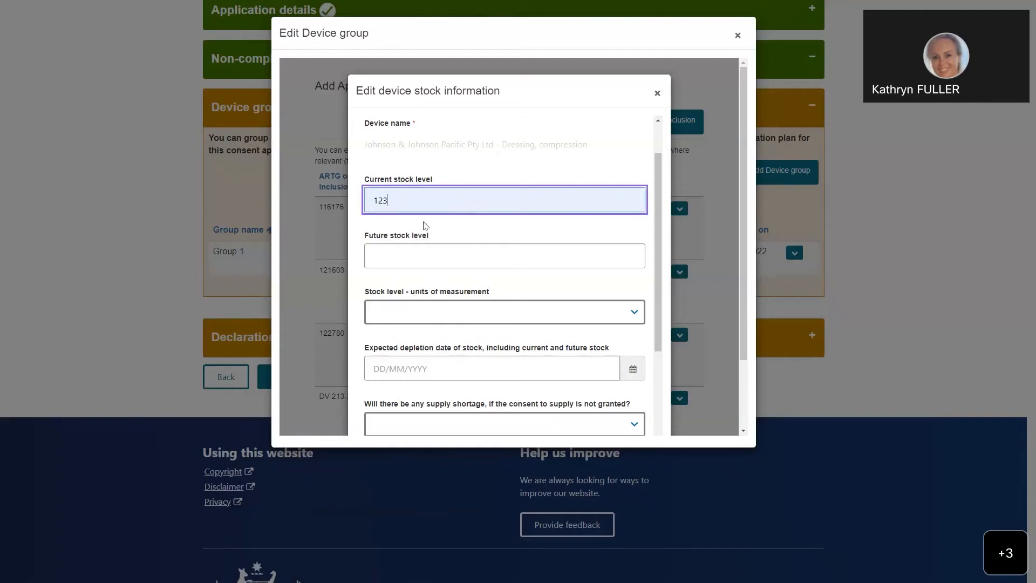
pyautogui.click(446, 256)
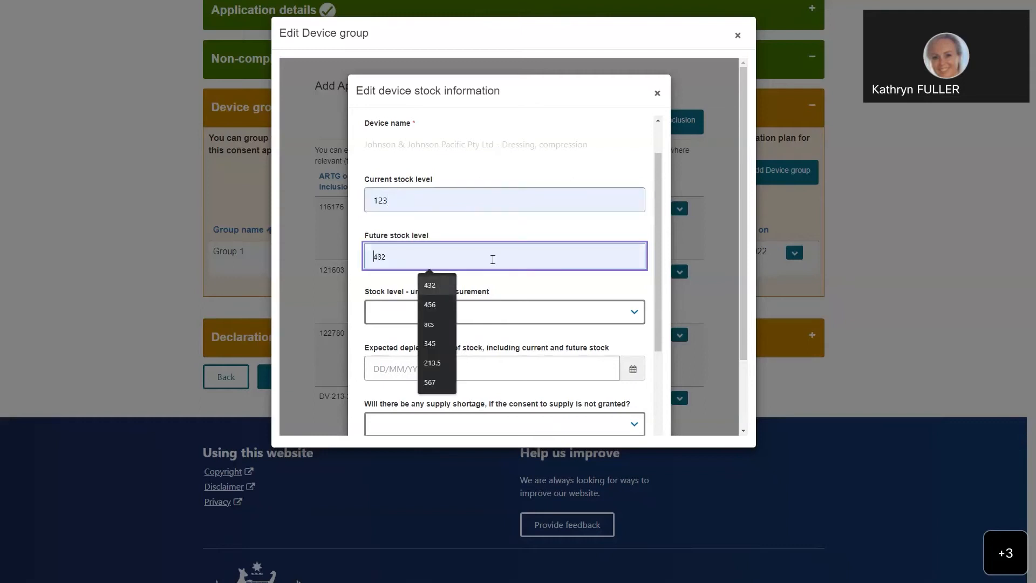
pyautogui.click(442, 287)
# Step: Set the stock level's unit of measurement to Other, with 2 devices in the selected unit
pyautogui.scroll(-2, 485, 243)
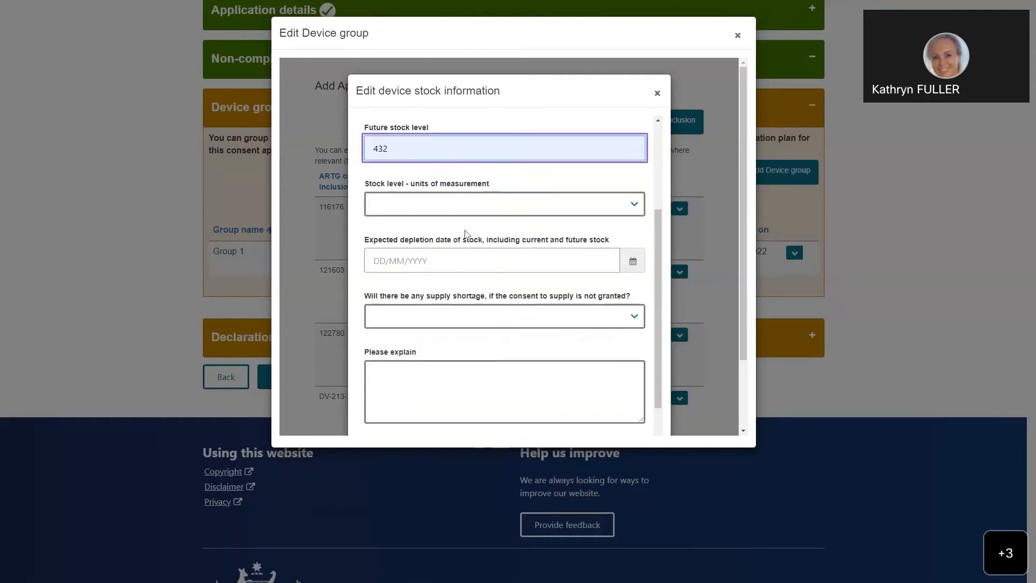
pyautogui.click(637, 213)
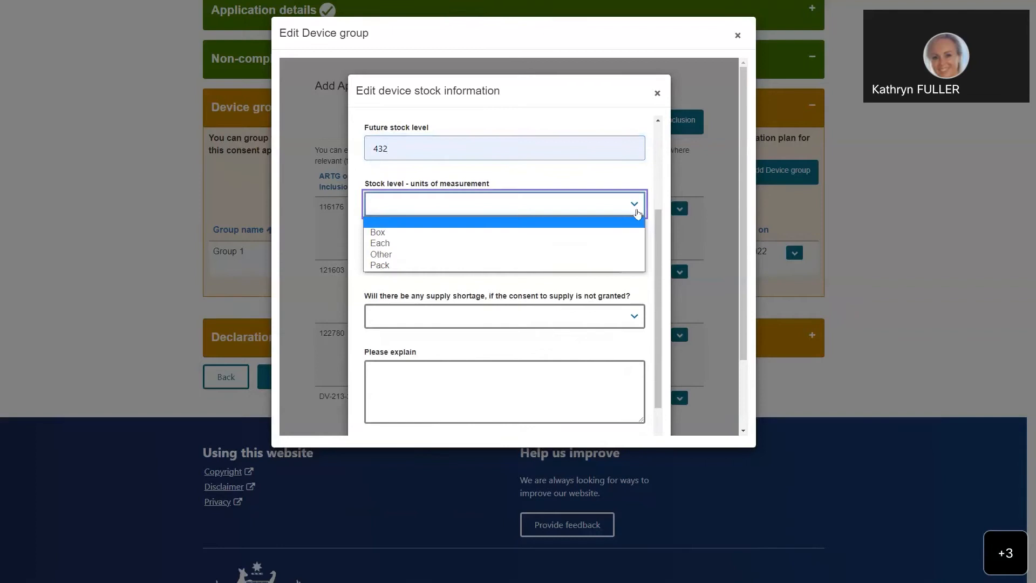
pyautogui.click(408, 255)
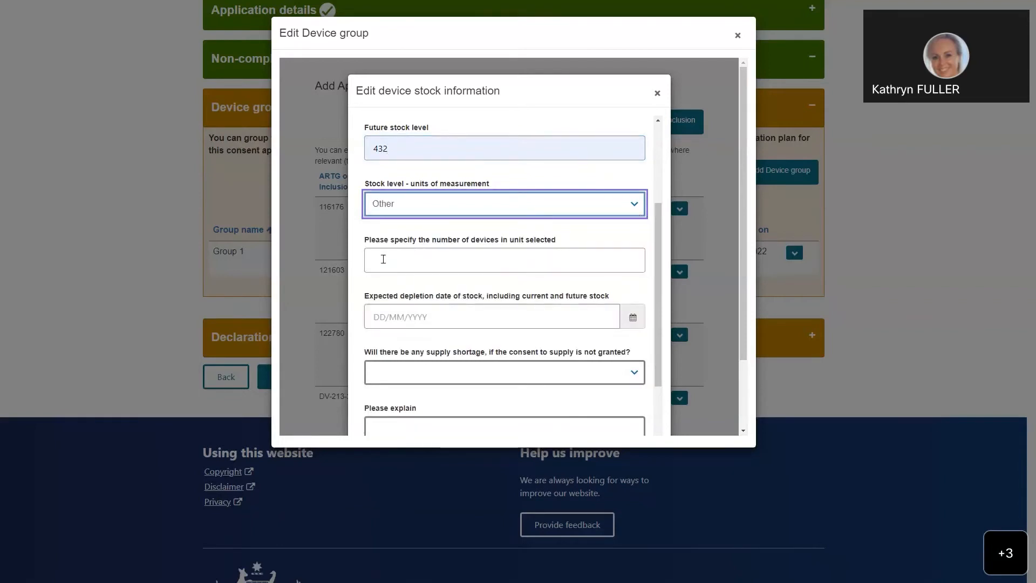
pyautogui.click(467, 256)
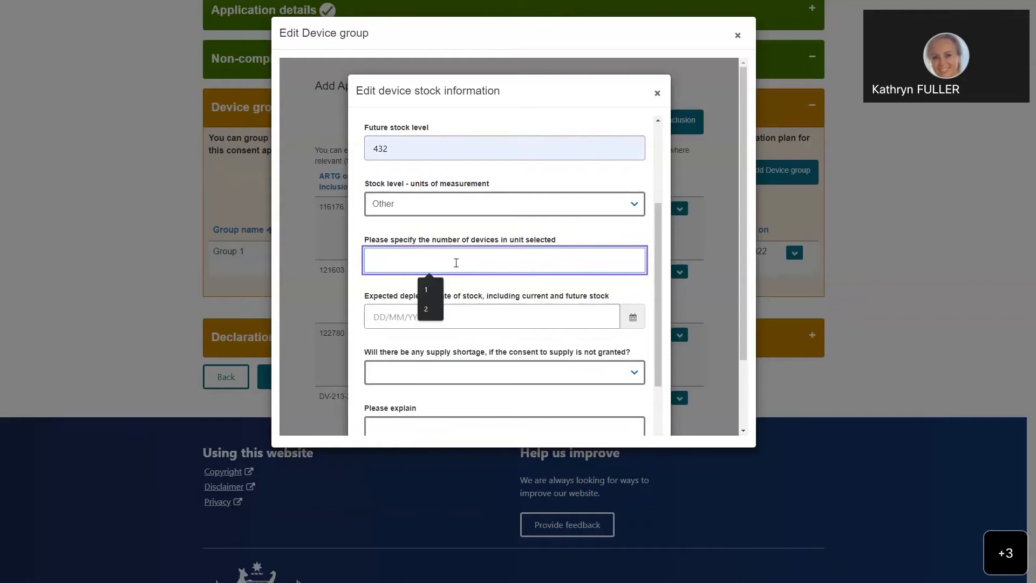
pyautogui.click(441, 296)
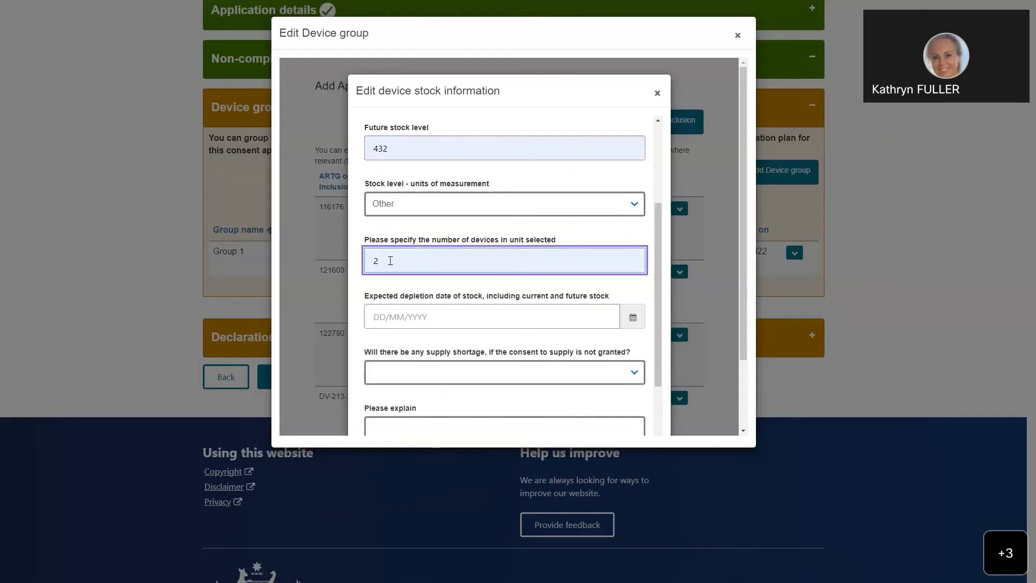
# Step: Set the expected depletion date of the current and future stock to 15/02/2023
pyautogui.scroll(-2, 426, 302)
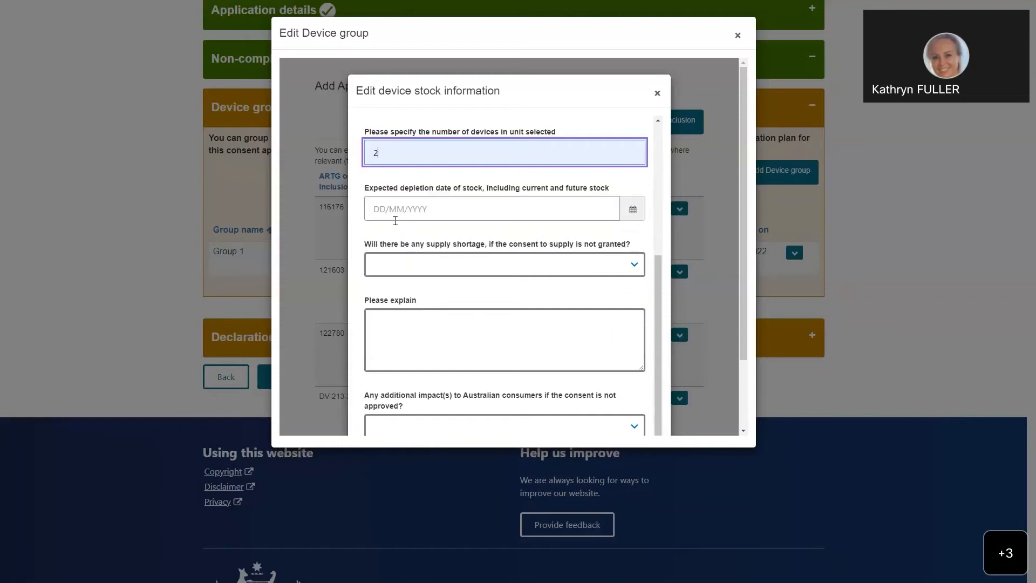
pyautogui.click(631, 214)
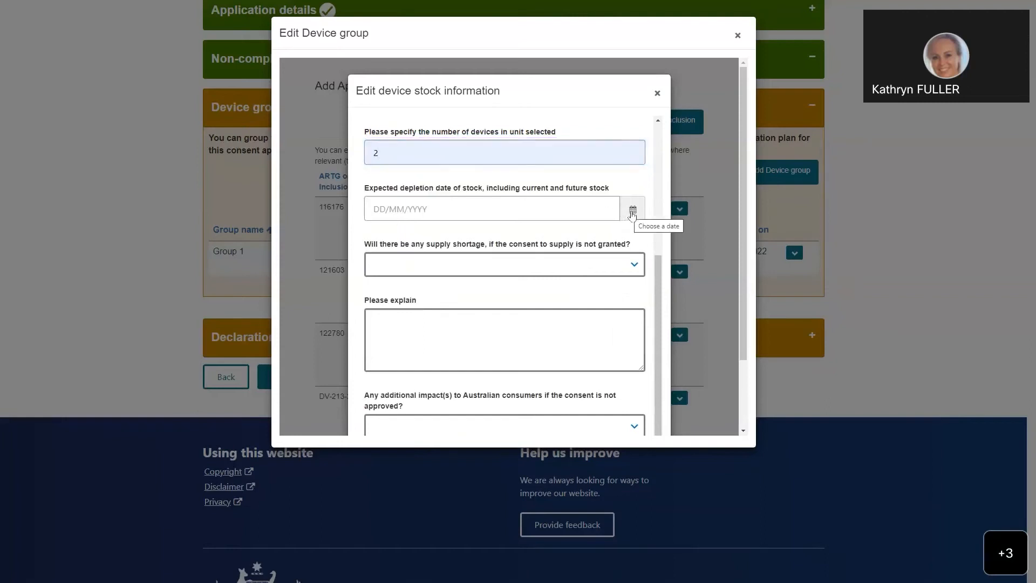
pyautogui.click(632, 214)
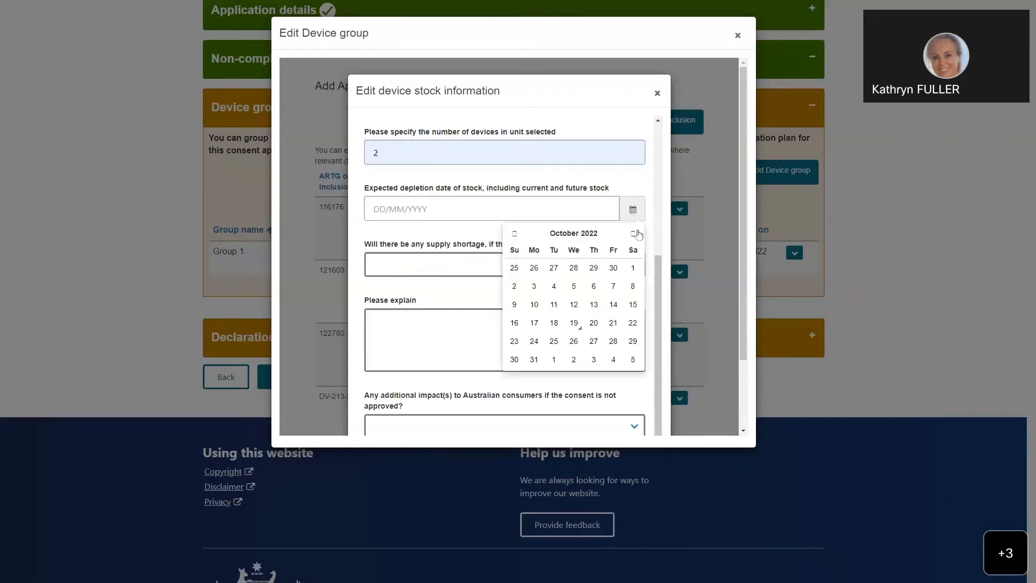
pyautogui.click(632, 234)
pyautogui.click(633, 234)
pyautogui.click(632, 234)
pyautogui.click(632, 233)
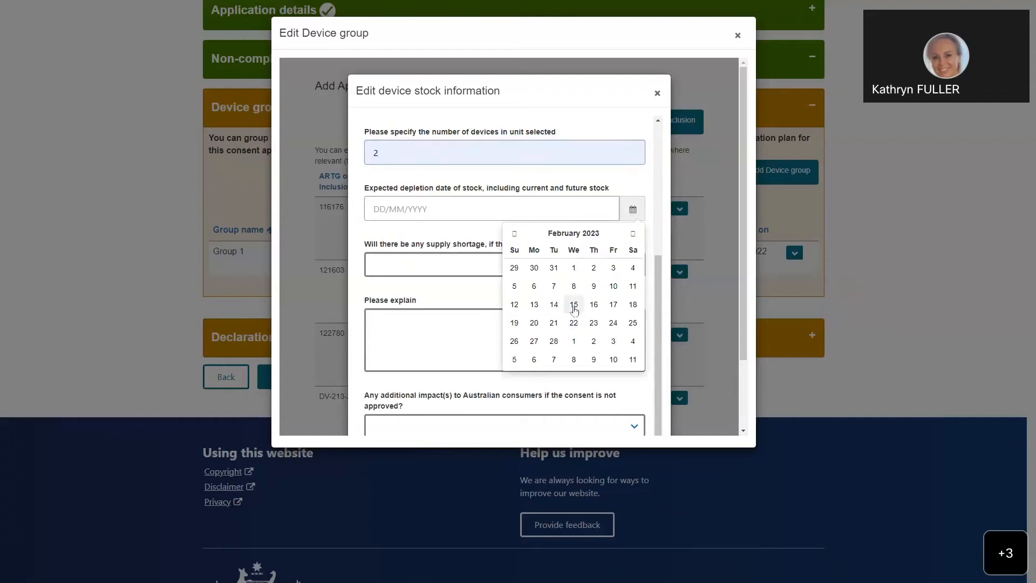
pyautogui.click(574, 306)
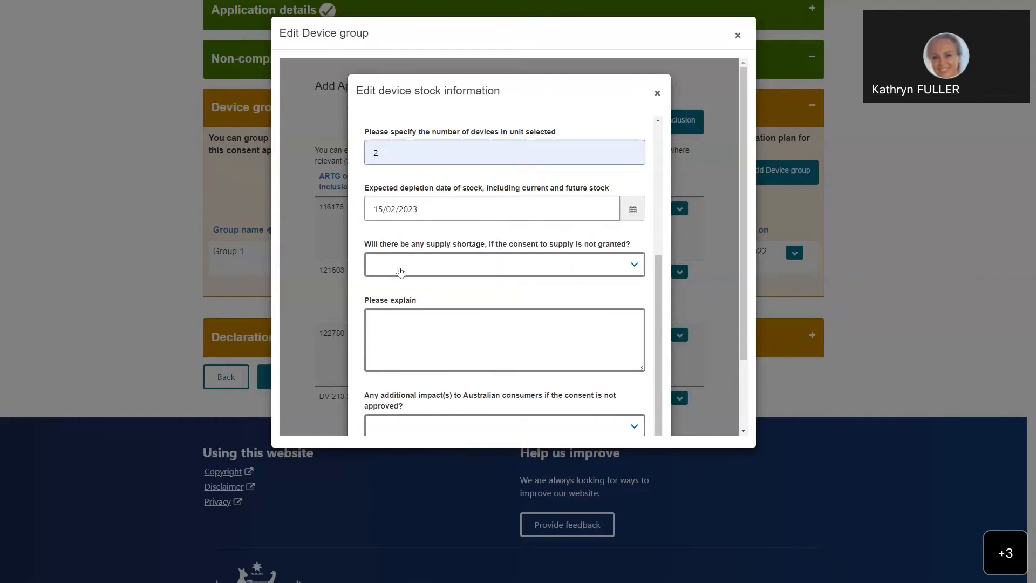
# Step: Answer Yes to a supply shortage if consent is not granted and enter the explanation "flvnbwlenvwrnvuowrnvownrourwviubwelnwrbvlewnbiywrbvuenbiub"
pyautogui.scroll(-1, 410, 264)
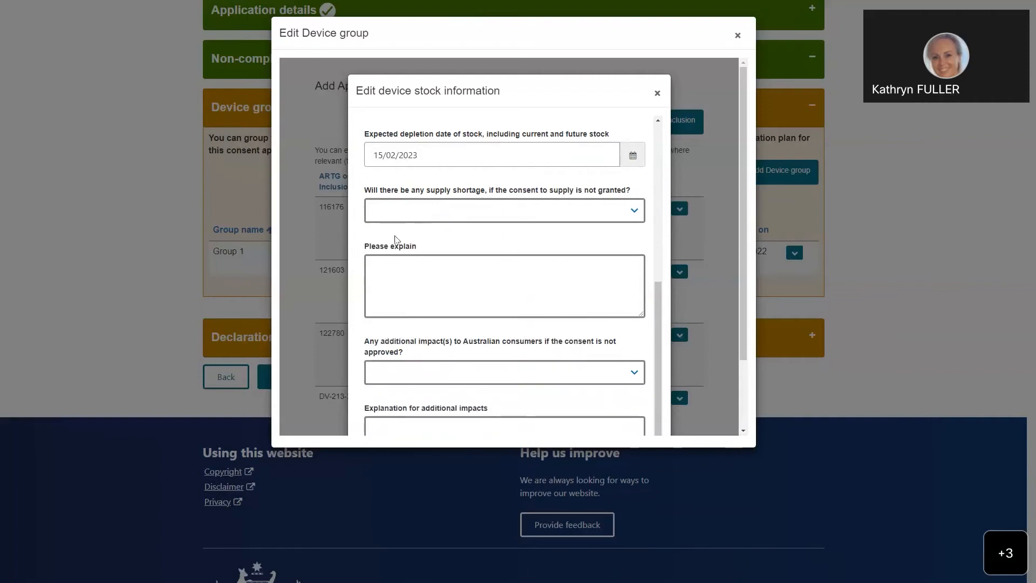
pyautogui.click(634, 214)
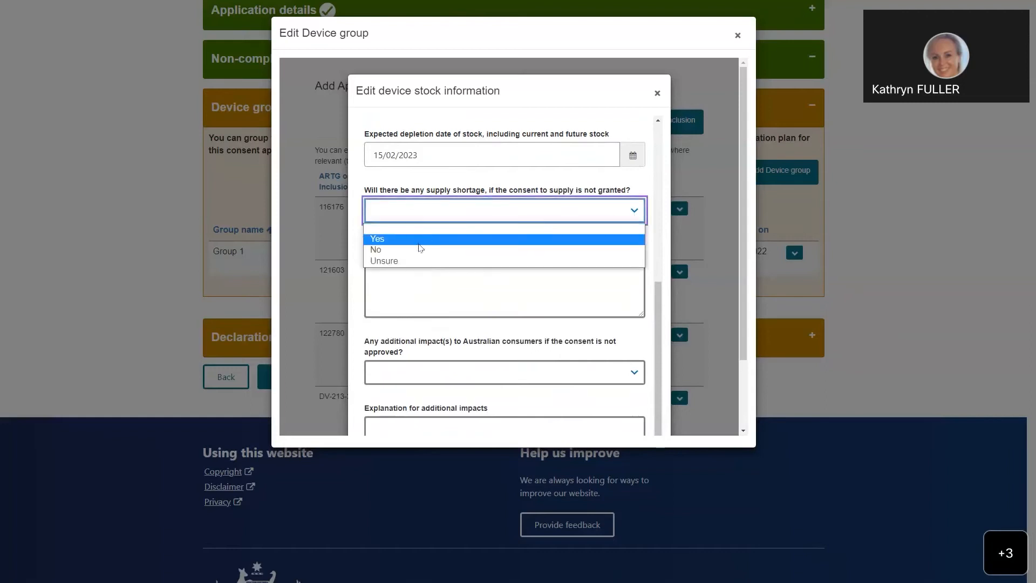
pyautogui.click(412, 241)
pyautogui.click(466, 294)
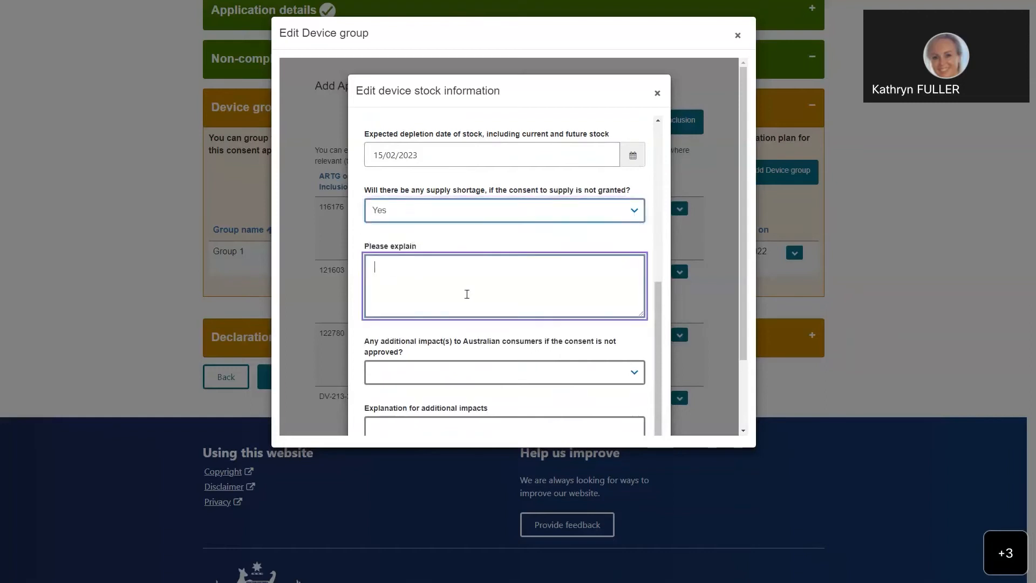
pyautogui.write('flvnbwlenvwrnvuowrnvownrourwviubwelnwrbvlewnbiywrbvuenbiub')
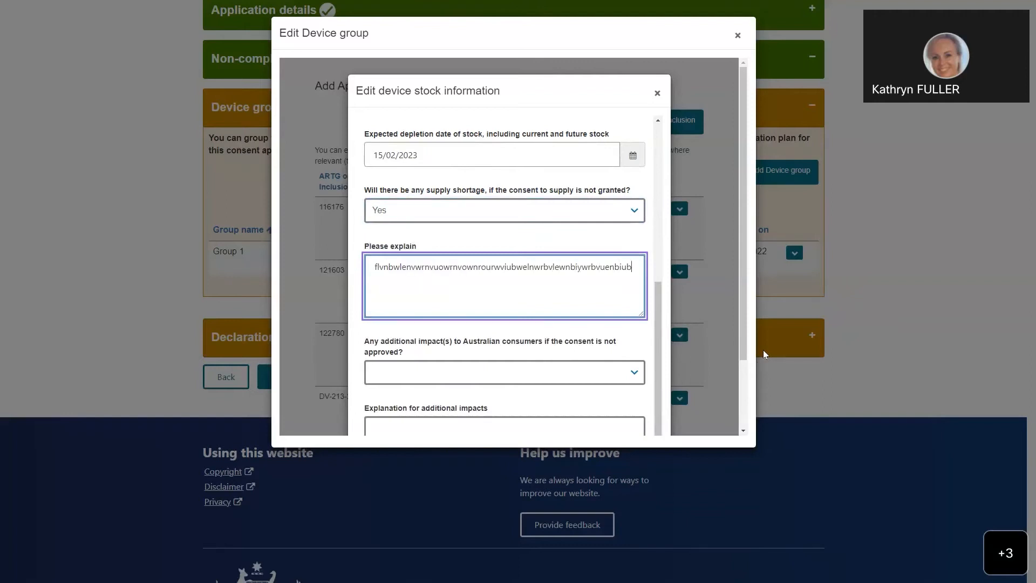
# Step: Answer Yes to additional impacts on Australian consumers, explain them with "sndvowrnvlringouetnelrinbornbelnboiwrnvlwrngouewlfnwougbgwlegowuegowrn", and save the stock information
pyautogui.scroll(-1, 453, 279)
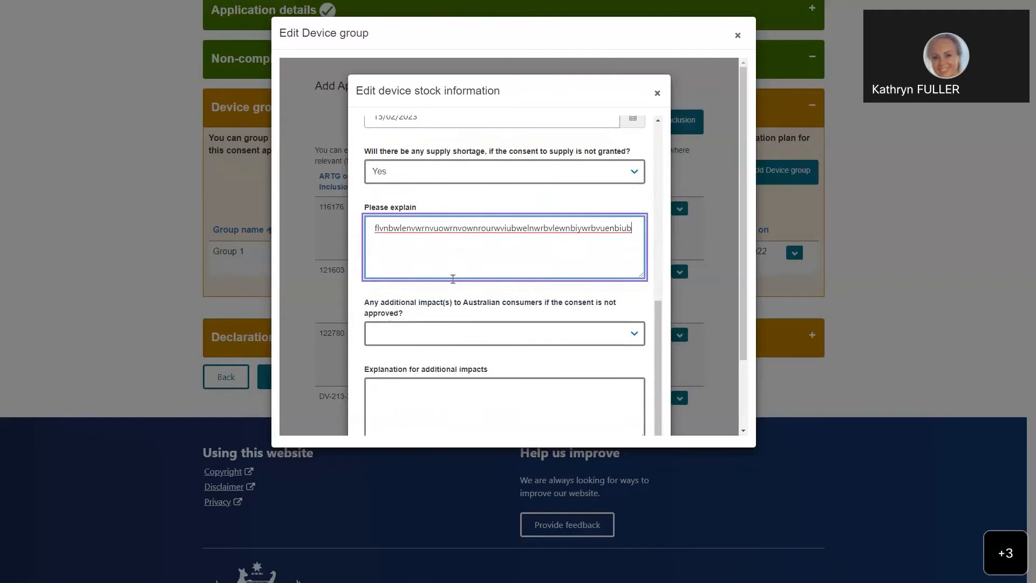
pyautogui.scroll(-2, 453, 279)
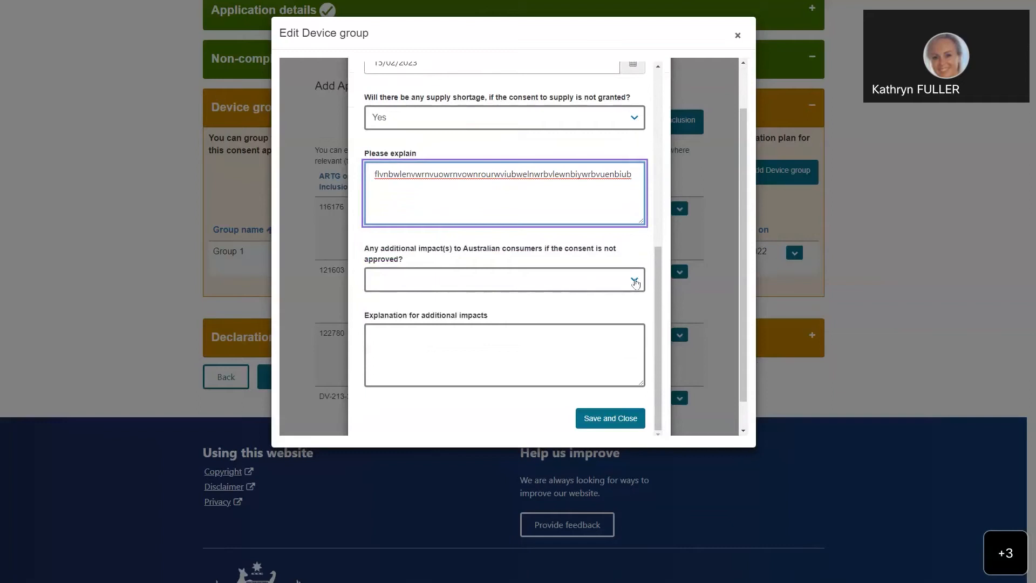
pyautogui.click(636, 282)
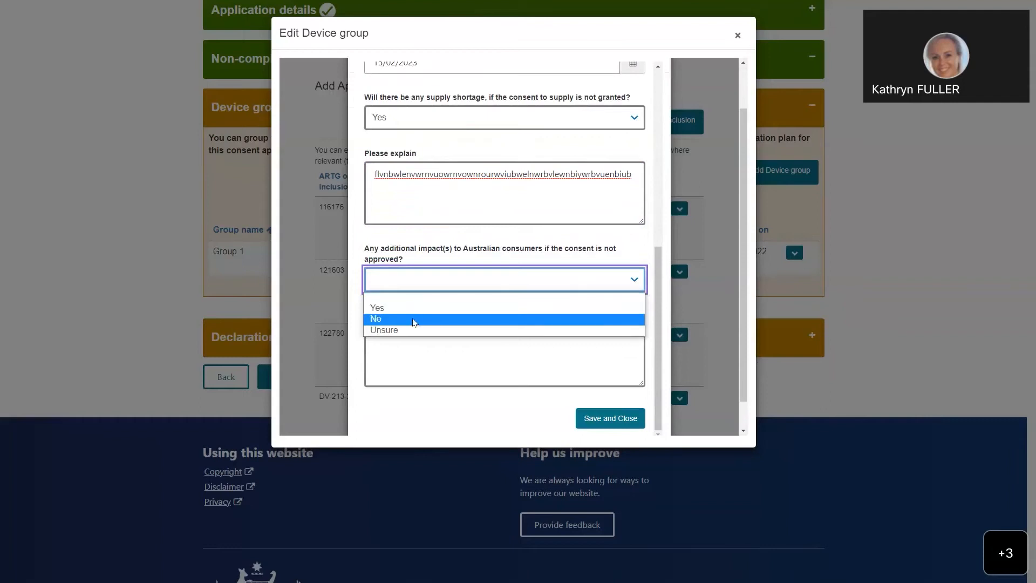
pyautogui.click(473, 307)
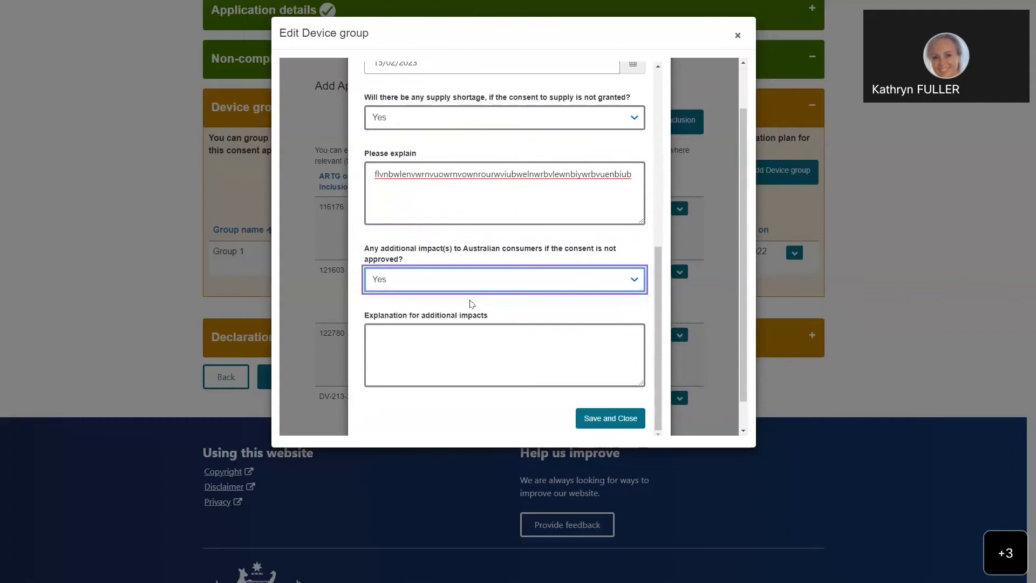
pyautogui.click(397, 338)
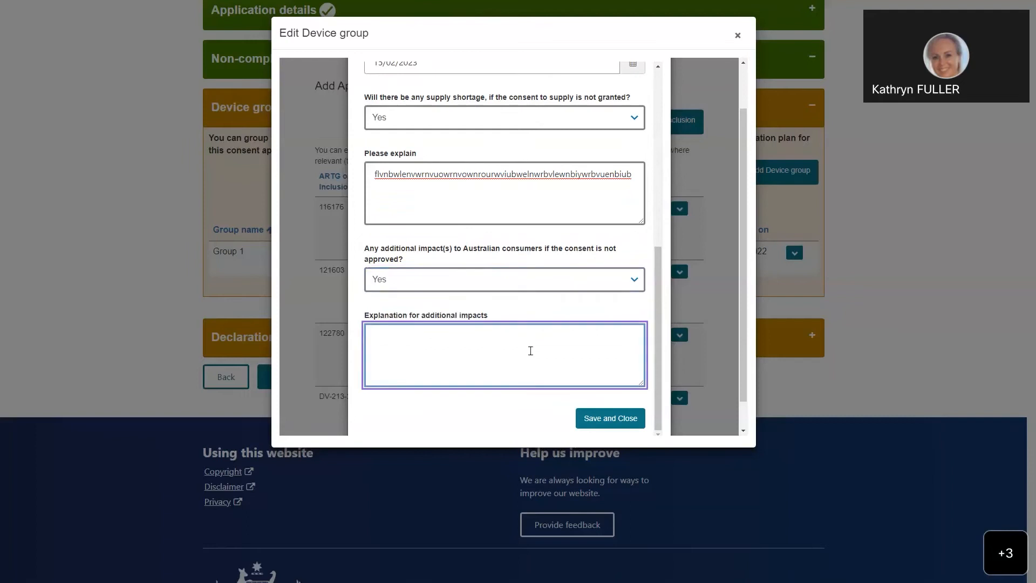
pyautogui.write('sndvowrnvlringouetnelrinbornbelnboiwrnvlwrngouewlfnwougb')
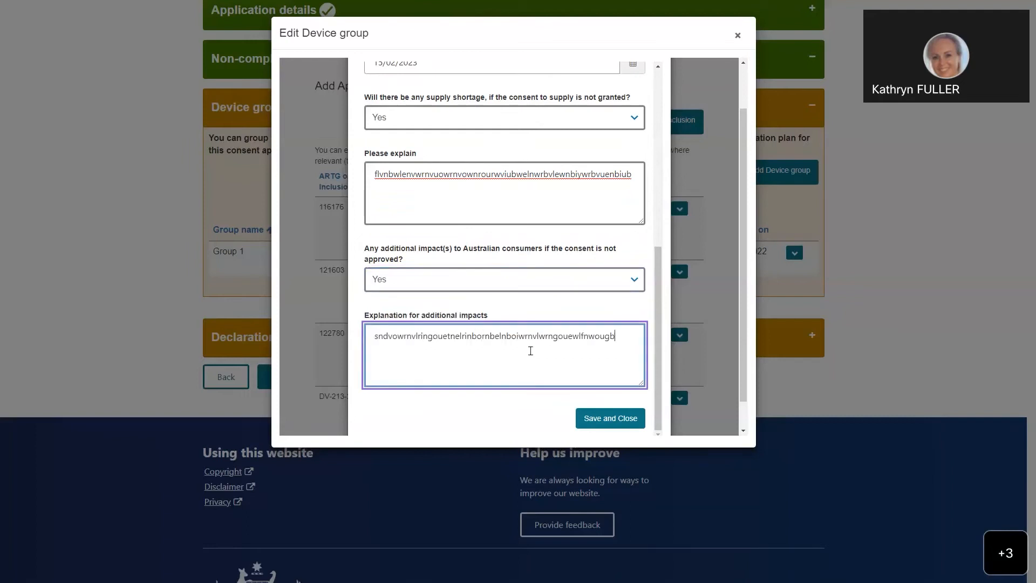
pyautogui.write('gwlegowuegowrn')
pyautogui.scroll(-1, 494, 317)
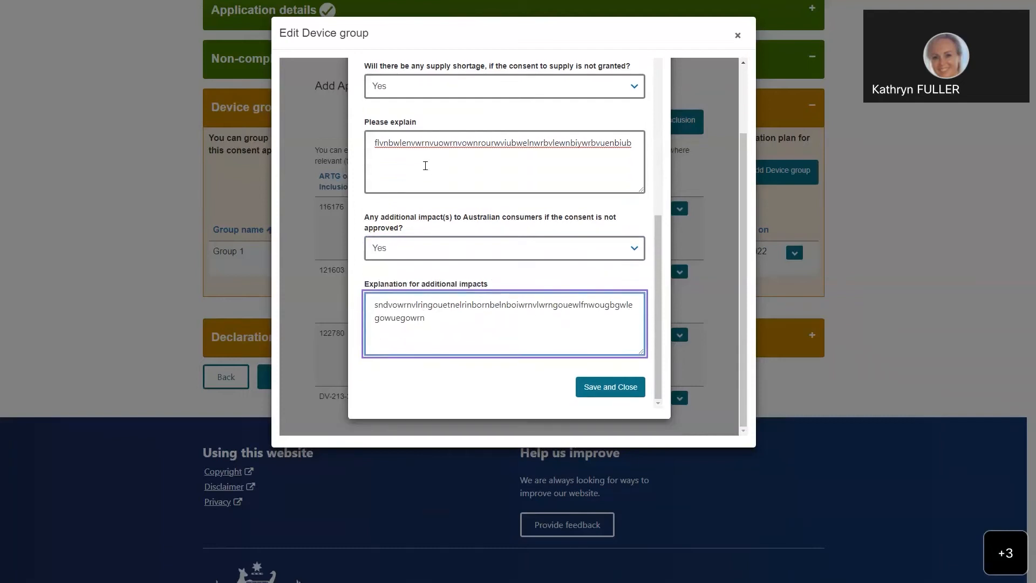
pyautogui.click(602, 394)
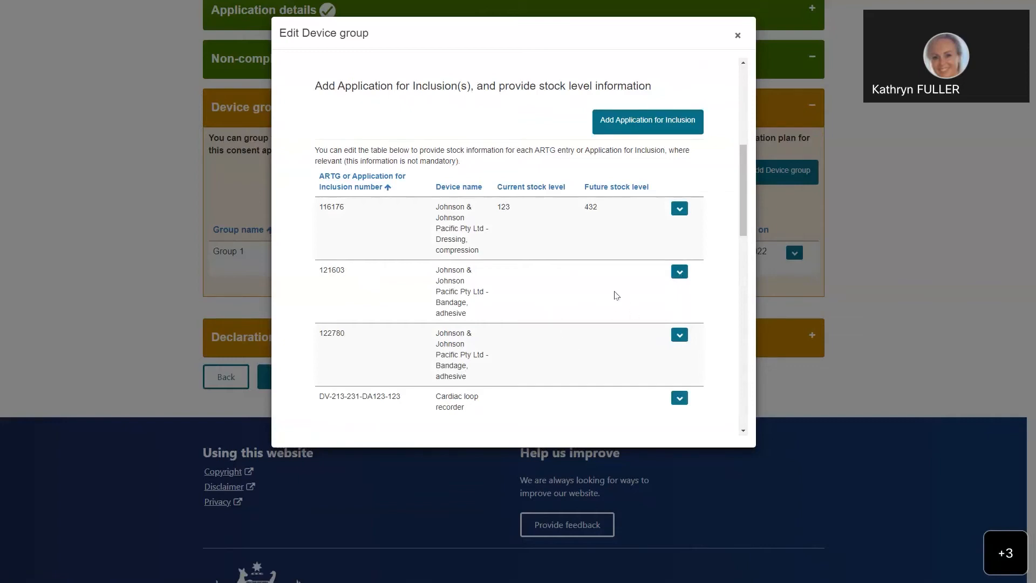
# Step: Set the device group's proposed consent start date to 16/11/2022
pyautogui.scroll(-2, 529, 321)
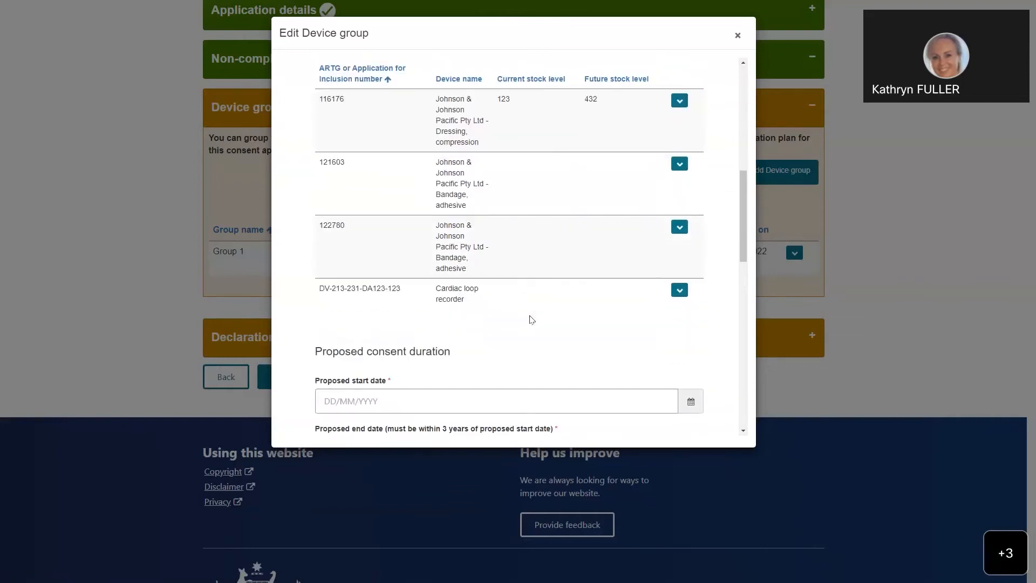
pyautogui.scroll(-3, 532, 317)
pyautogui.scroll(-2, 532, 310)
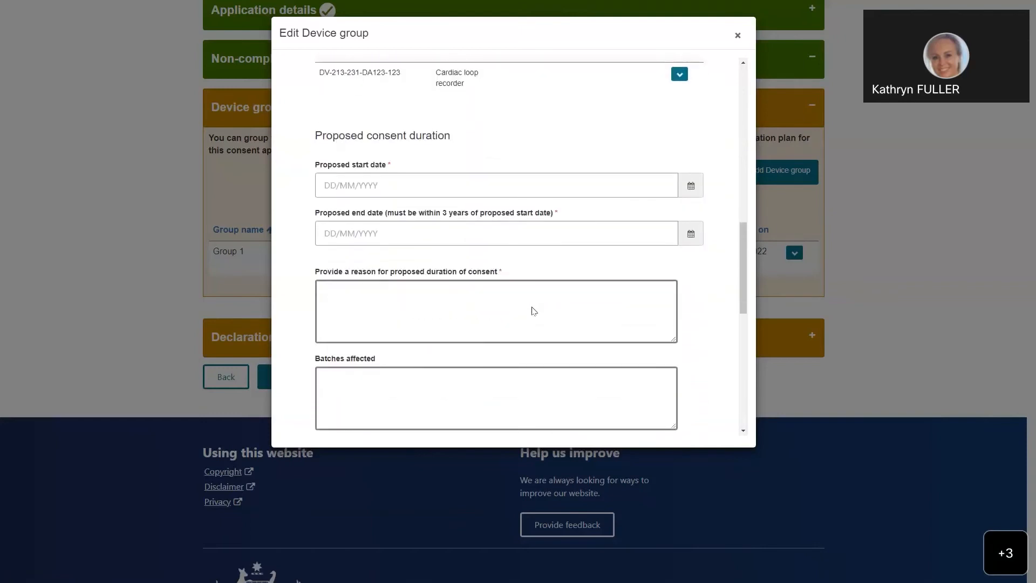
pyautogui.scroll(-1, 447, 174)
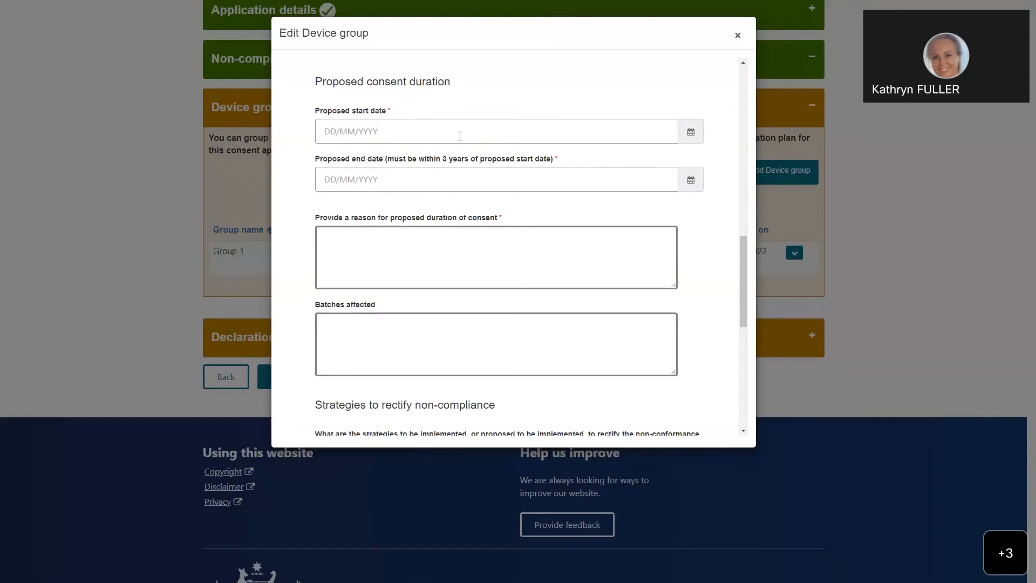
pyautogui.click(691, 135)
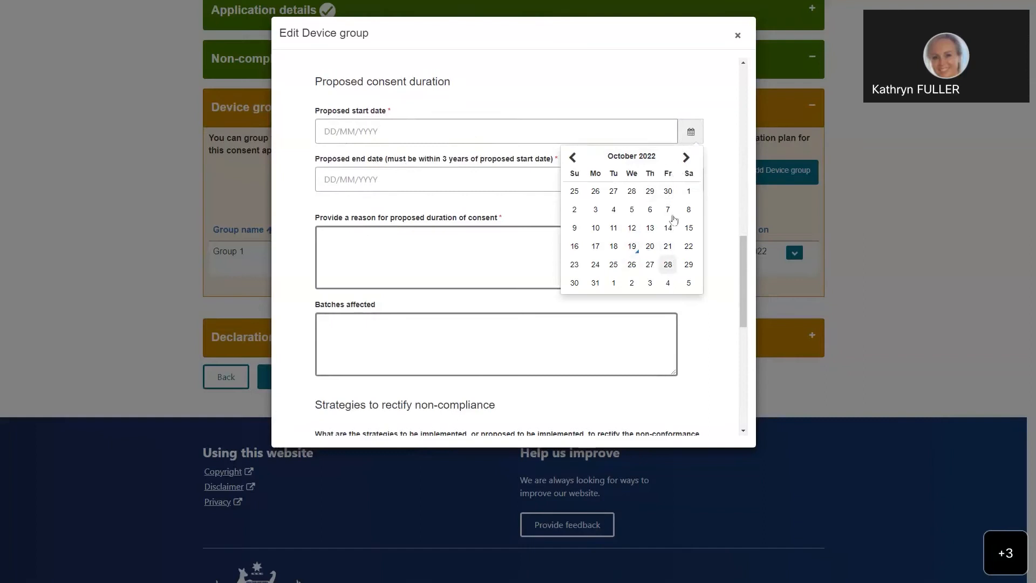
pyautogui.click(686, 157)
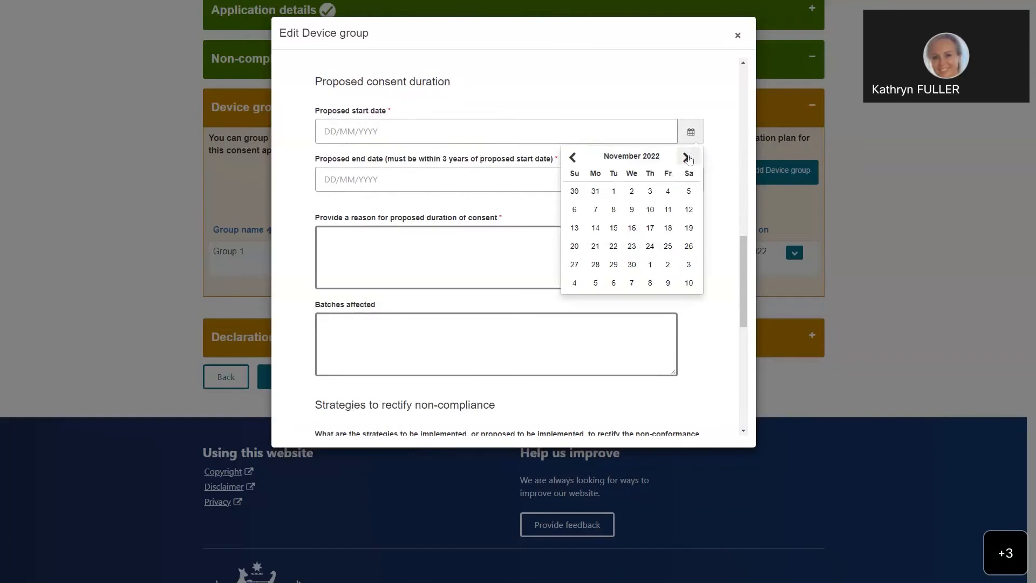
pyautogui.click(633, 228)
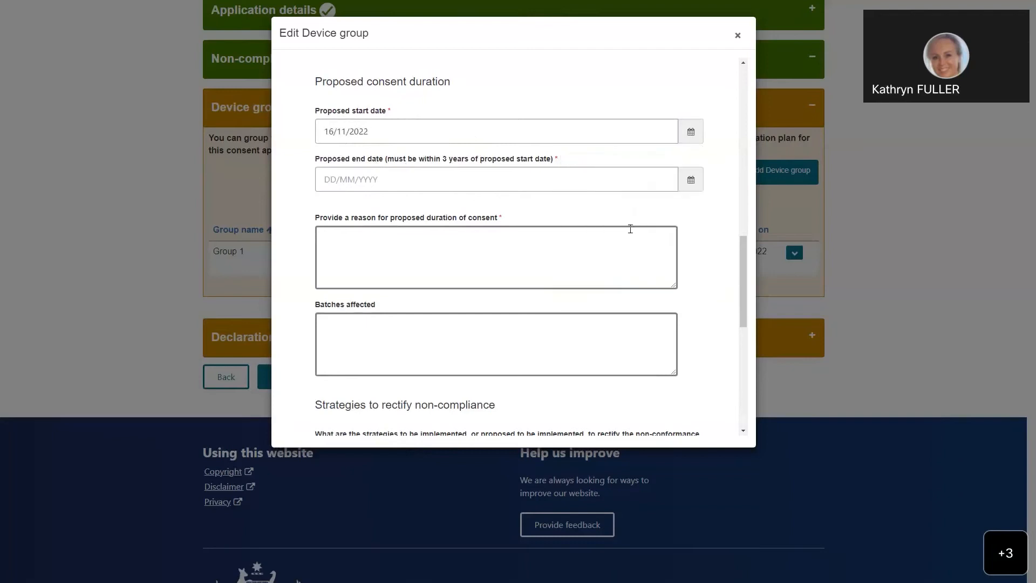
# Step: Set the proposed consent end date to 16/11/2023
pyautogui.click(690, 183)
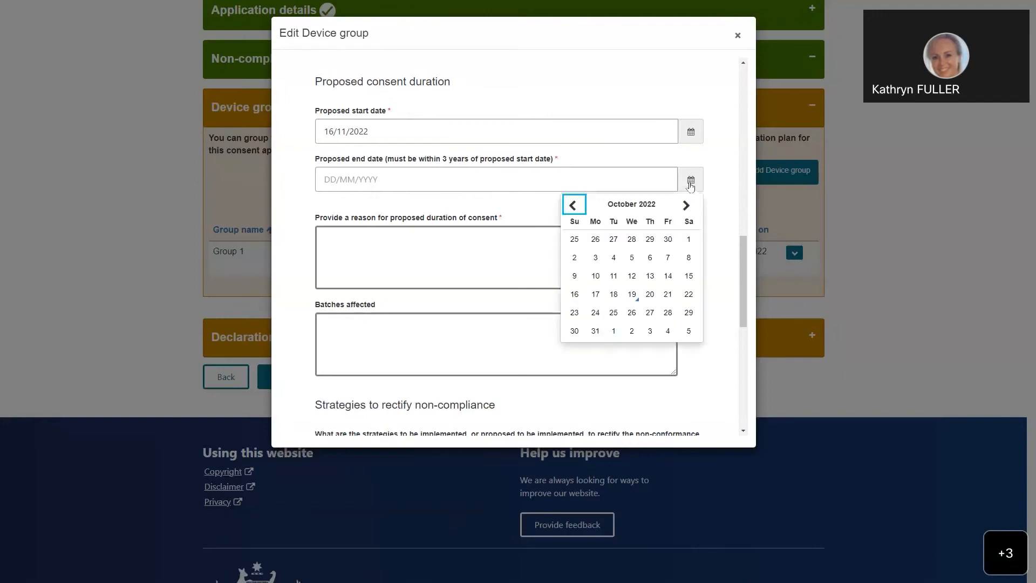
pyautogui.click(686, 204)
pyautogui.click(686, 205)
pyautogui.click(685, 205)
pyautogui.click(685, 205)
pyautogui.click(686, 204)
pyautogui.click(686, 205)
pyautogui.click(686, 205)
pyautogui.click(686, 204)
pyautogui.click(686, 205)
pyautogui.click(685, 204)
pyautogui.click(686, 205)
pyautogui.click(685, 204)
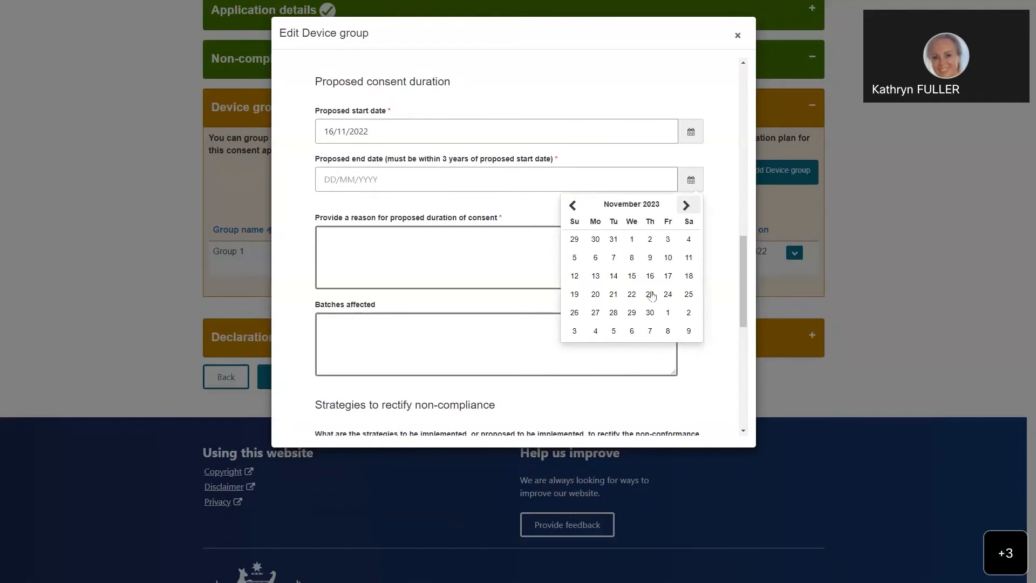
pyautogui.click(649, 274)
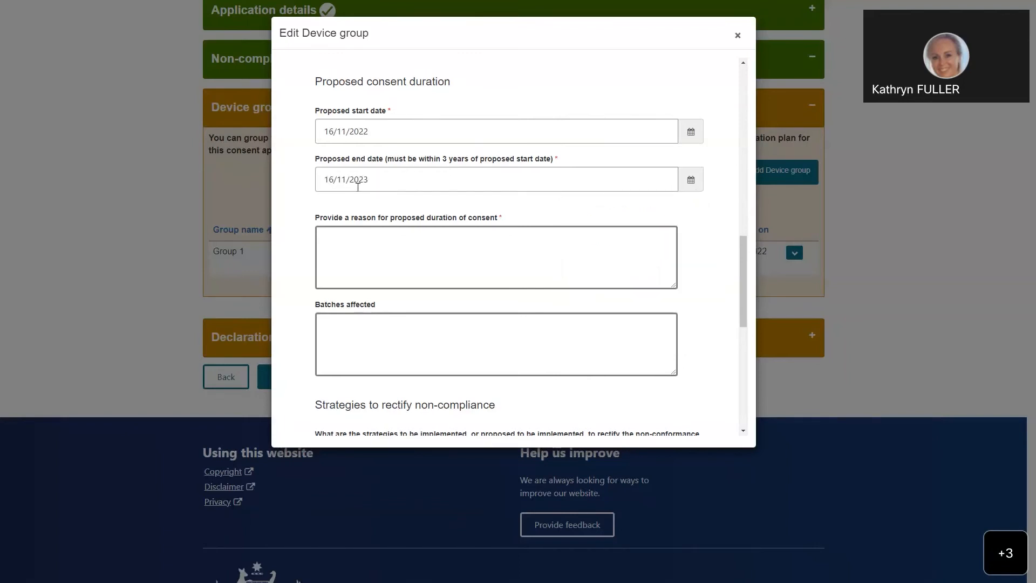
# Step: Enter "oenvournvwirnvouwrnvliwnrvoubwelifbvouebveboubevonwrouvb" as the reason for the proposed duration of consent
pyautogui.click(346, 238)
pyautogui.write('oenvournvwirnvouwrnvliwnrvoubwelifbvouebveboubevonwrouvb')
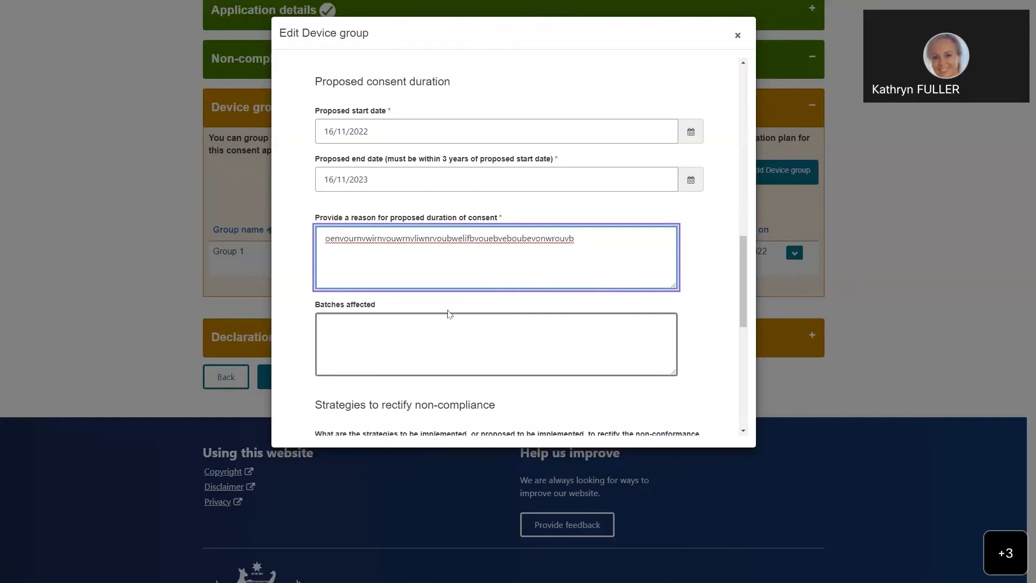
# Step: Enter "vnweovnwrnvoubrvlurbnouweblbwrouvblubeou" as the batches affected
pyautogui.click(343, 332)
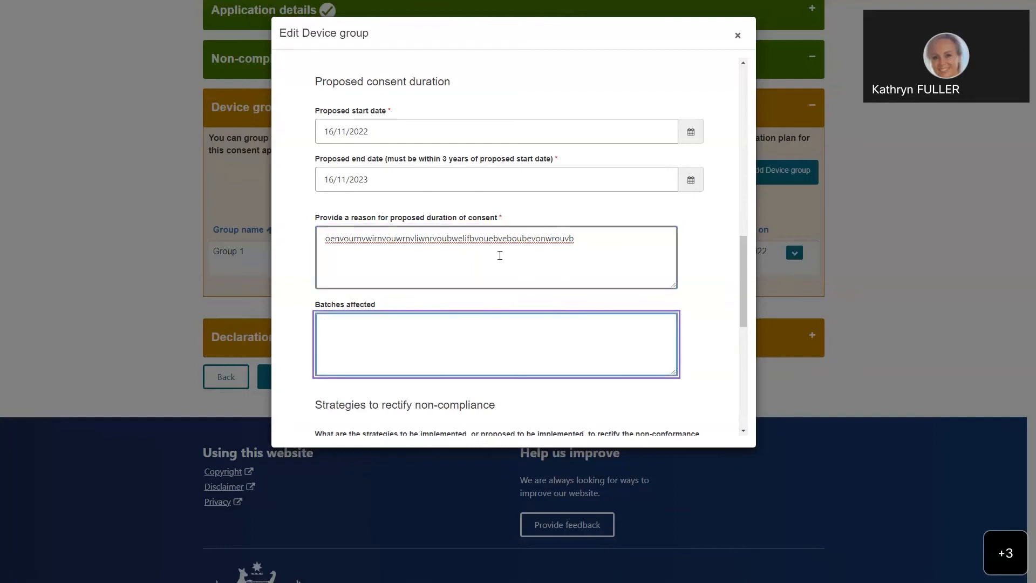
pyautogui.scroll(-1, 497, 254)
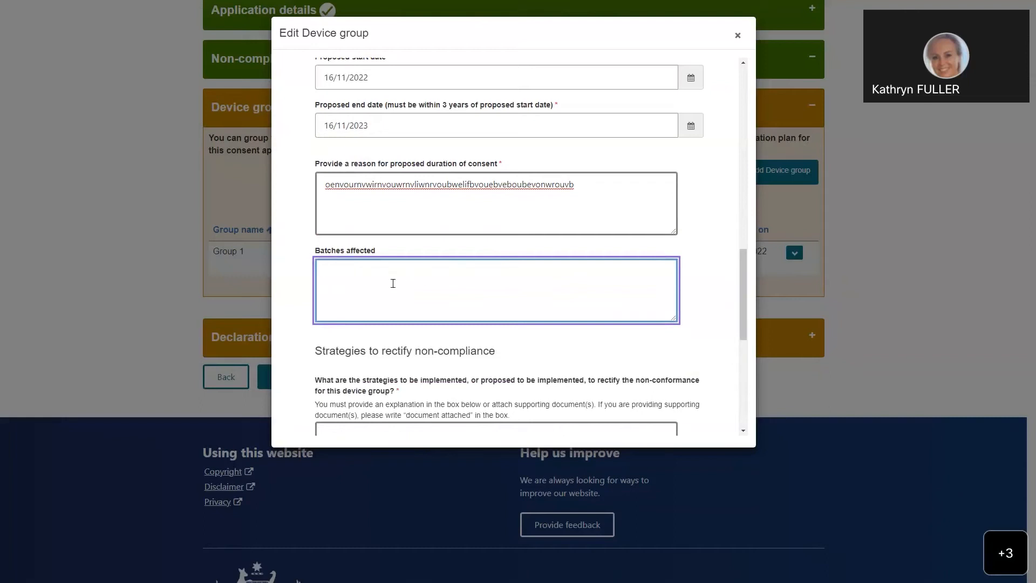
pyautogui.write('vnweovnwrnvoubrvlurbnouweblbwrouvblubeou')
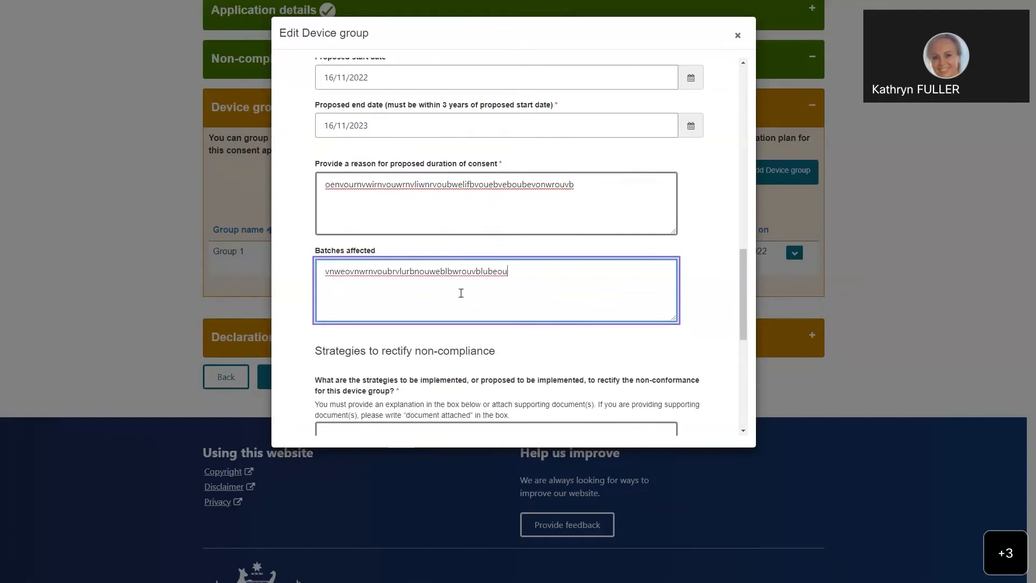
# Step: Answer the question on strategies to rectify the non-conformance with "document attached"
pyautogui.scroll(-4, 451, 278)
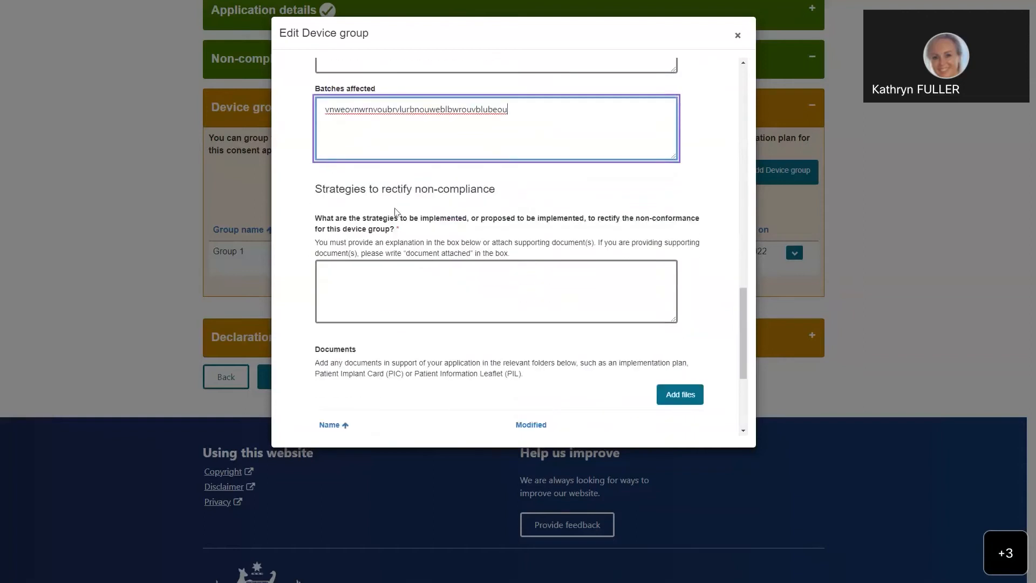
pyautogui.scroll(-1, 391, 183)
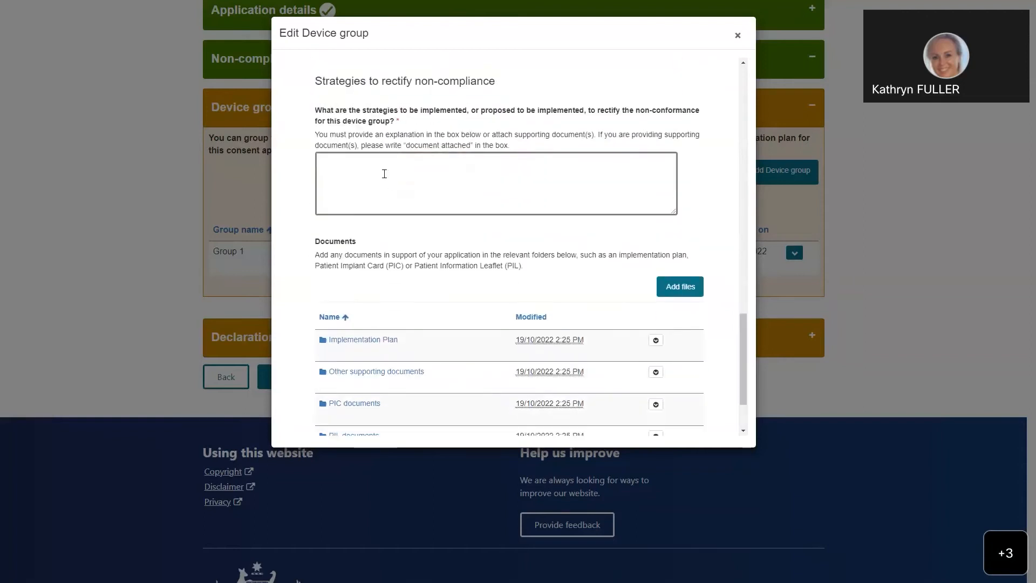
pyautogui.click(354, 165)
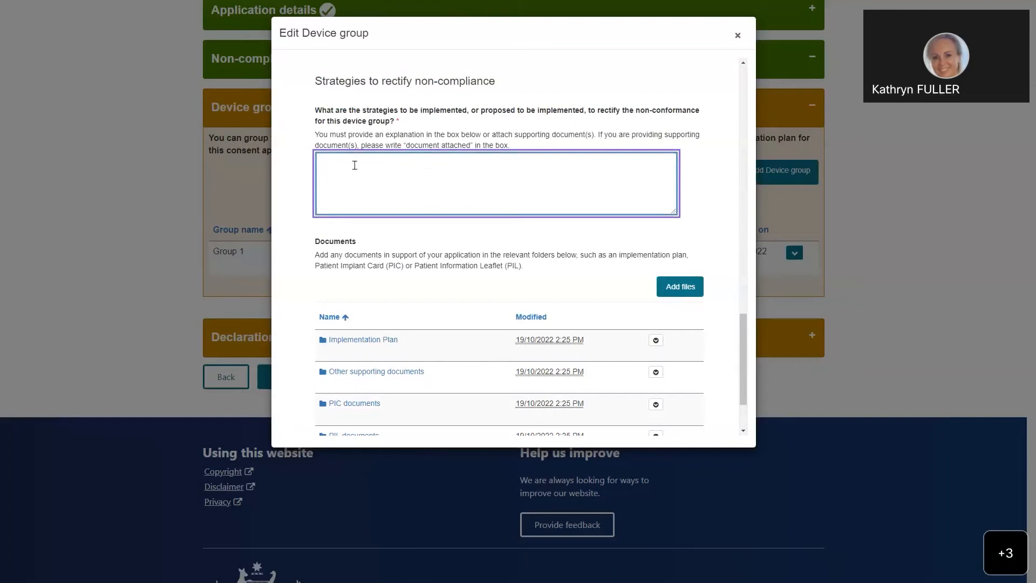
pyautogui.write('document attached')
# Step: Upload "CTS implementation plan.docx" from the Desktop to the Implementation Plan folder of the device group's documents
pyautogui.scroll(-2, 422, 184)
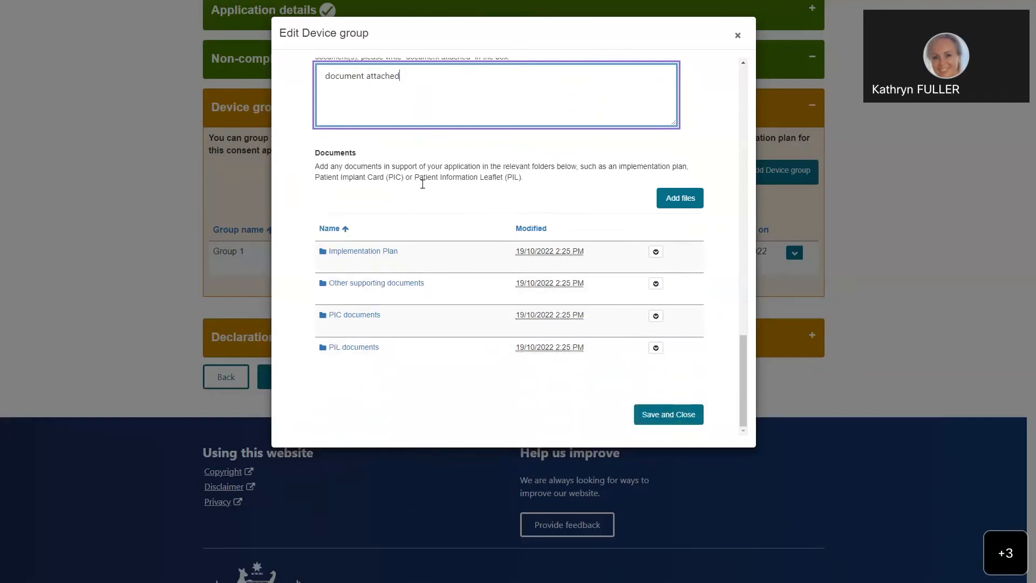
pyautogui.click(362, 252)
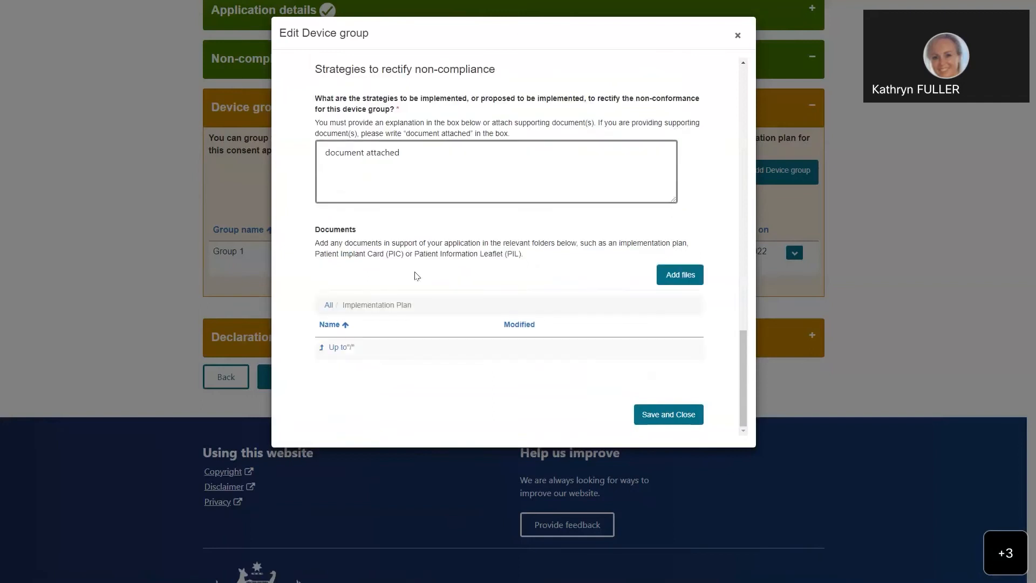
pyautogui.click(681, 275)
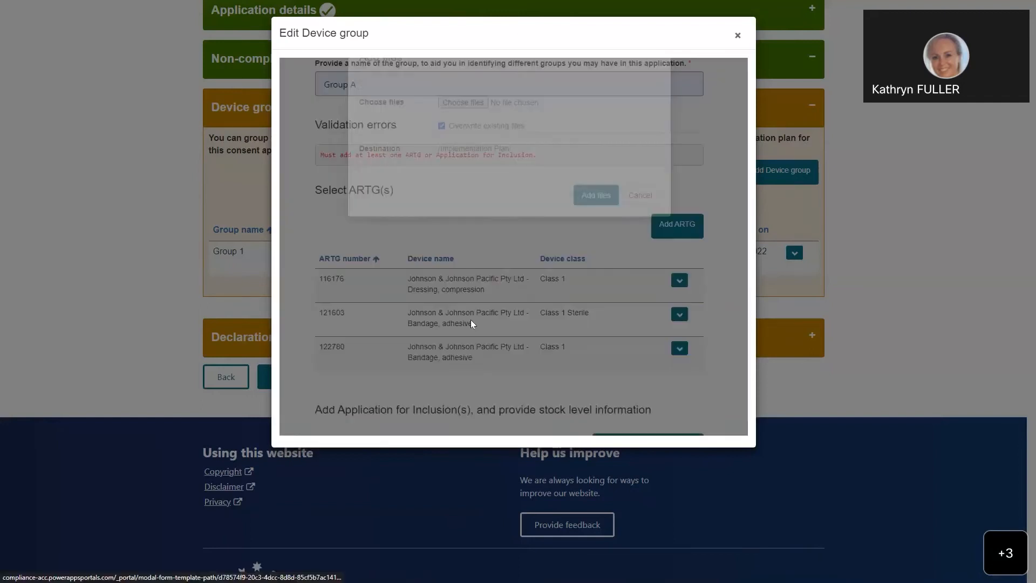
pyautogui.click(466, 138)
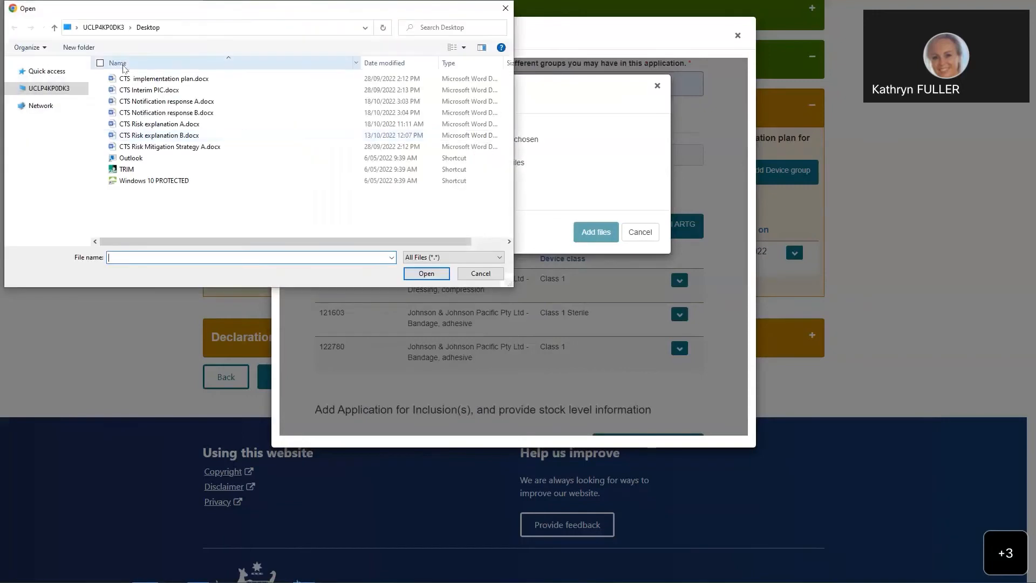
pyautogui.click(143, 79)
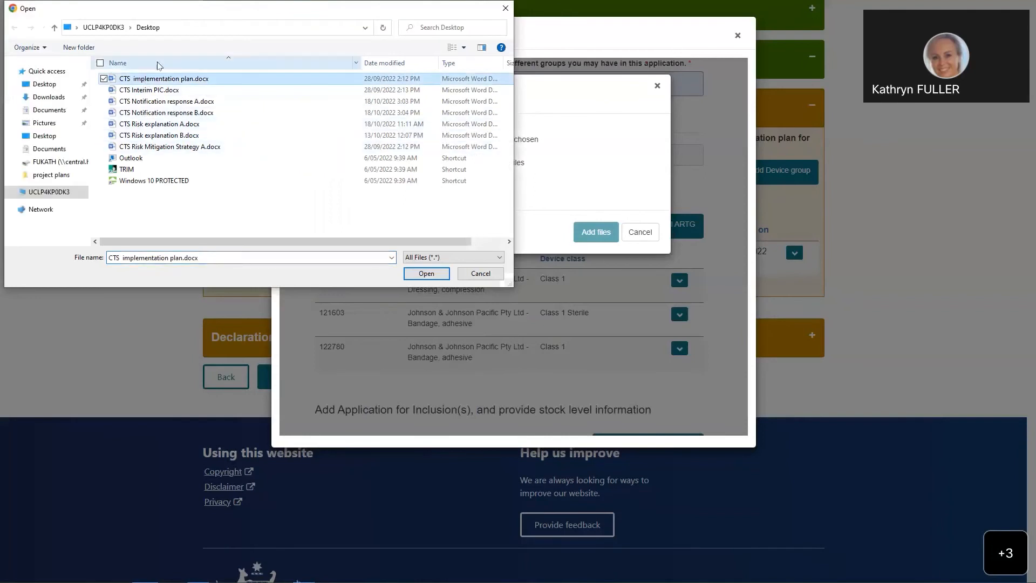
pyautogui.click(426, 273)
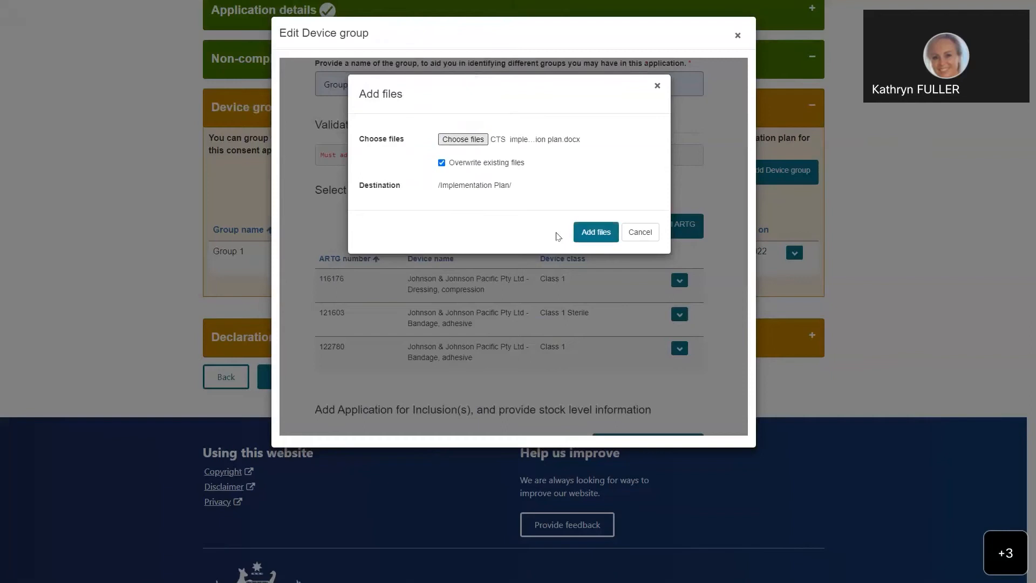
pyautogui.click(594, 233)
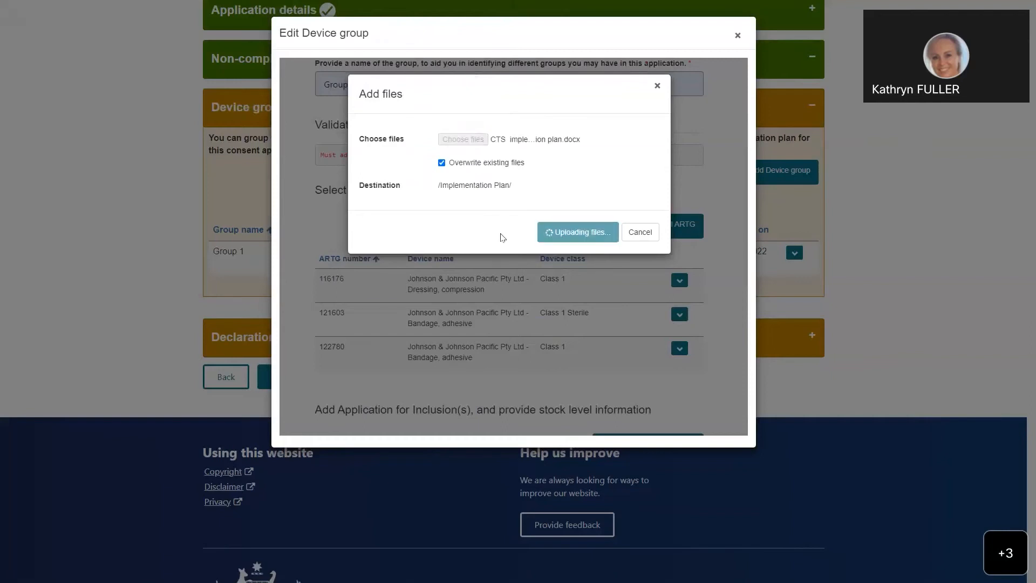
pyautogui.scroll(-1, 484, 259)
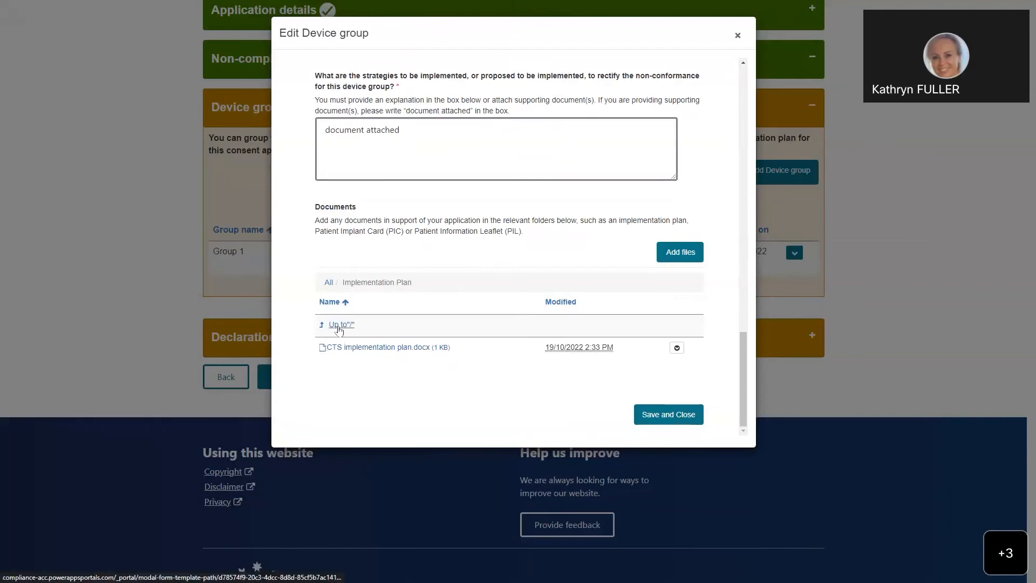
# Step: Return to the document folder list and upload "CTS Interim PIC.docx" from the Desktop to the PIC documents folder
pyautogui.click(340, 325)
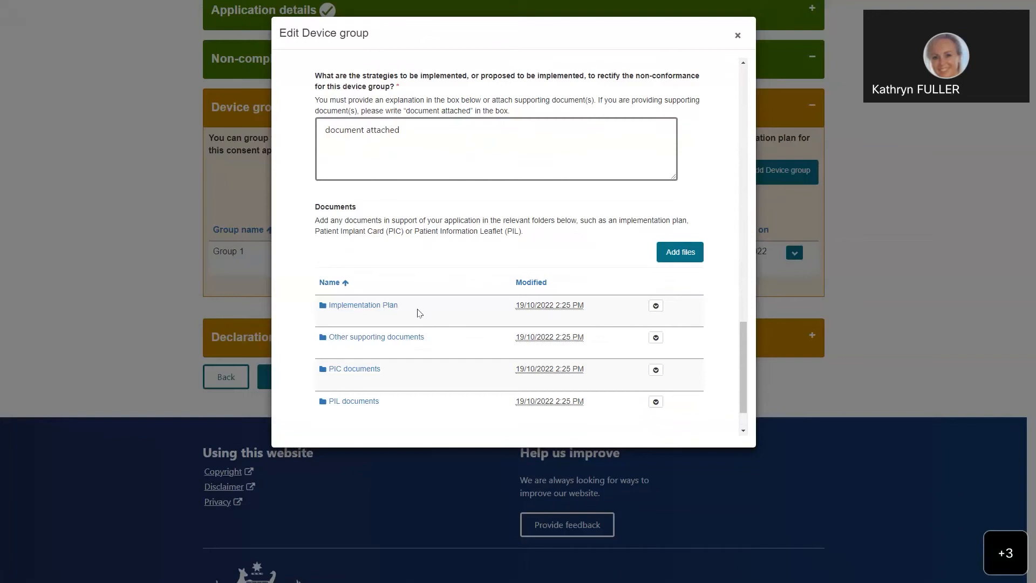
pyautogui.click(355, 369)
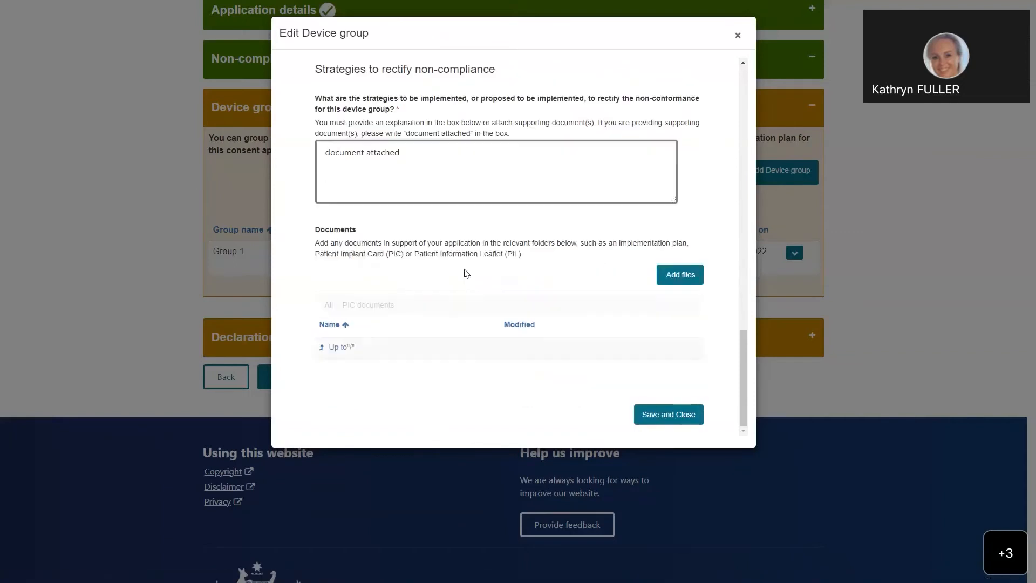
pyautogui.click(688, 276)
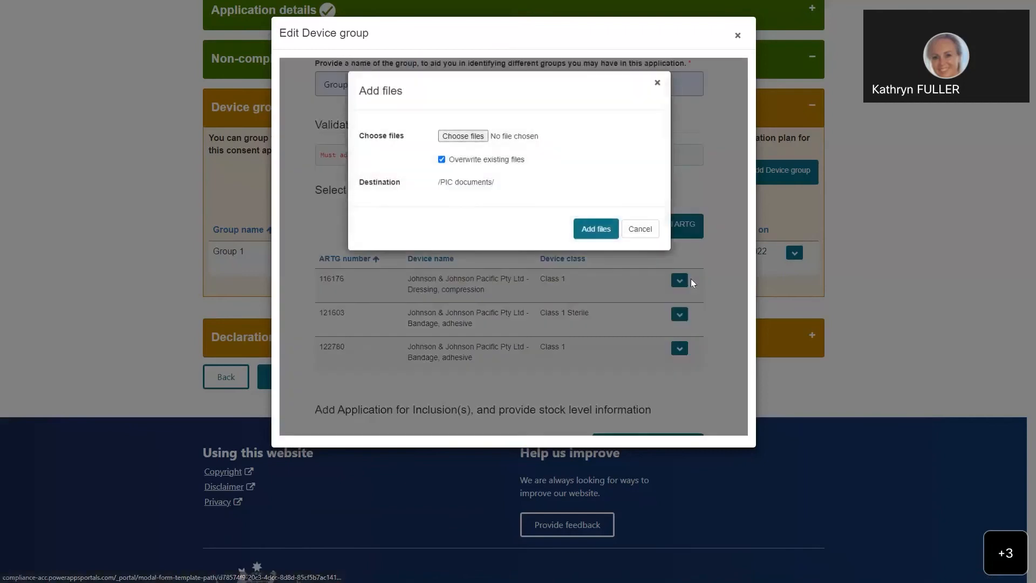
pyautogui.click(466, 140)
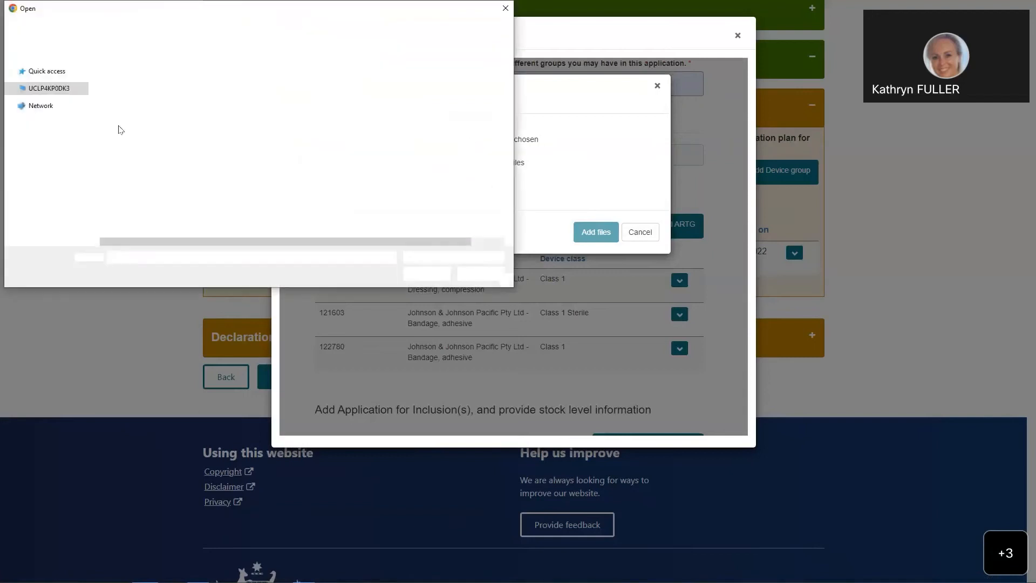
pyautogui.click(167, 92)
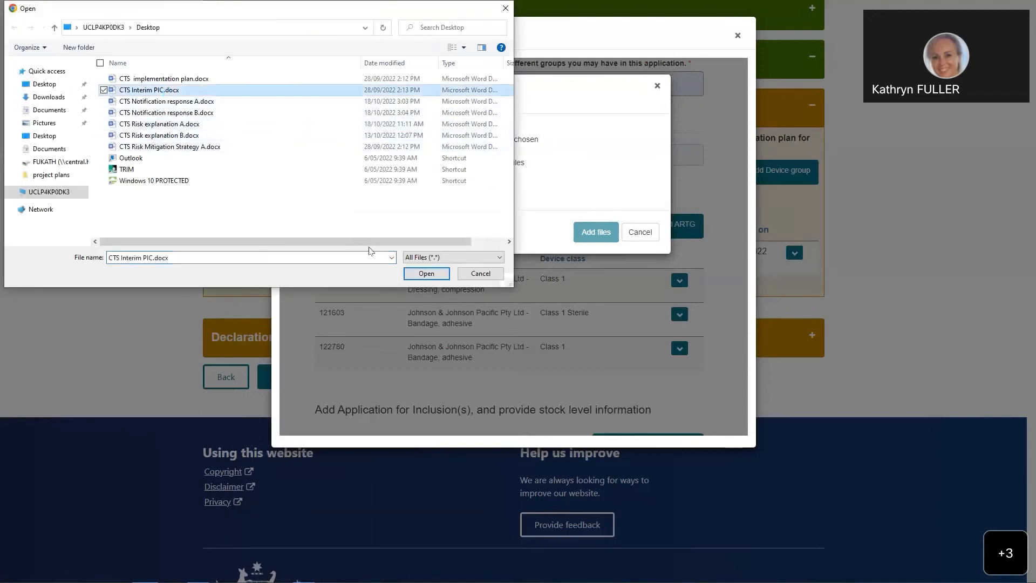
pyautogui.press('Escape')
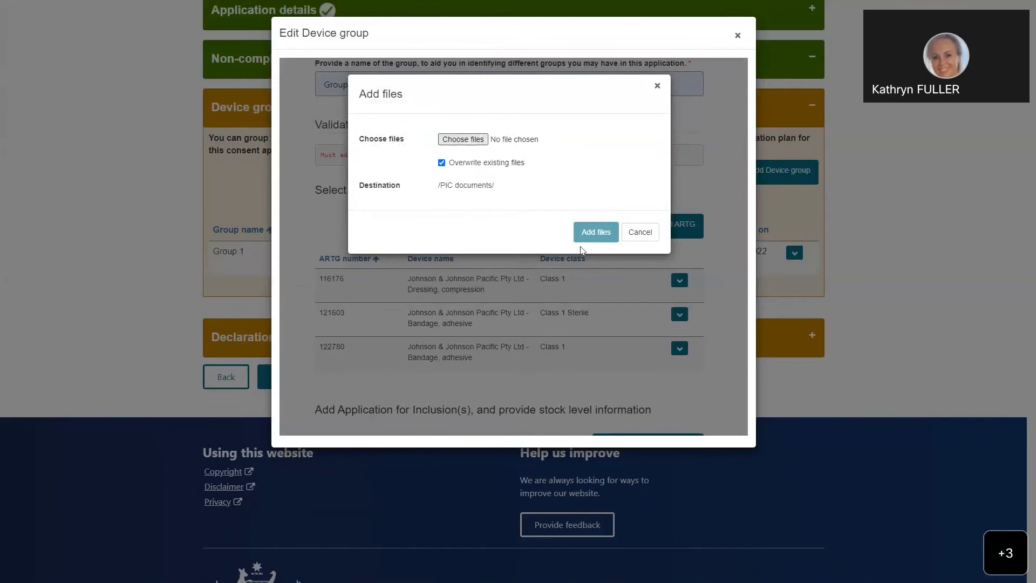
pyautogui.click(587, 234)
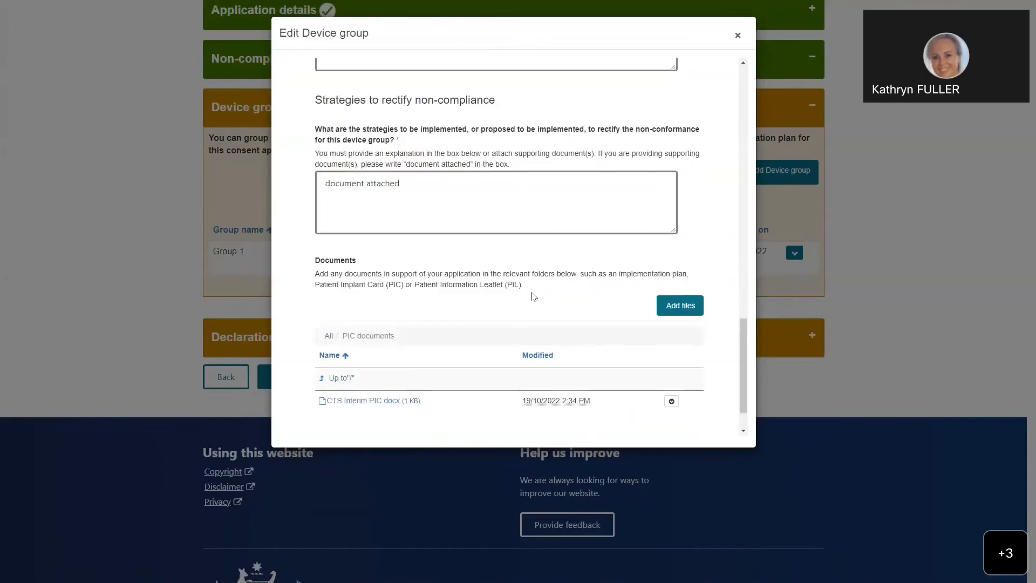
pyautogui.scroll(-1, 532, 296)
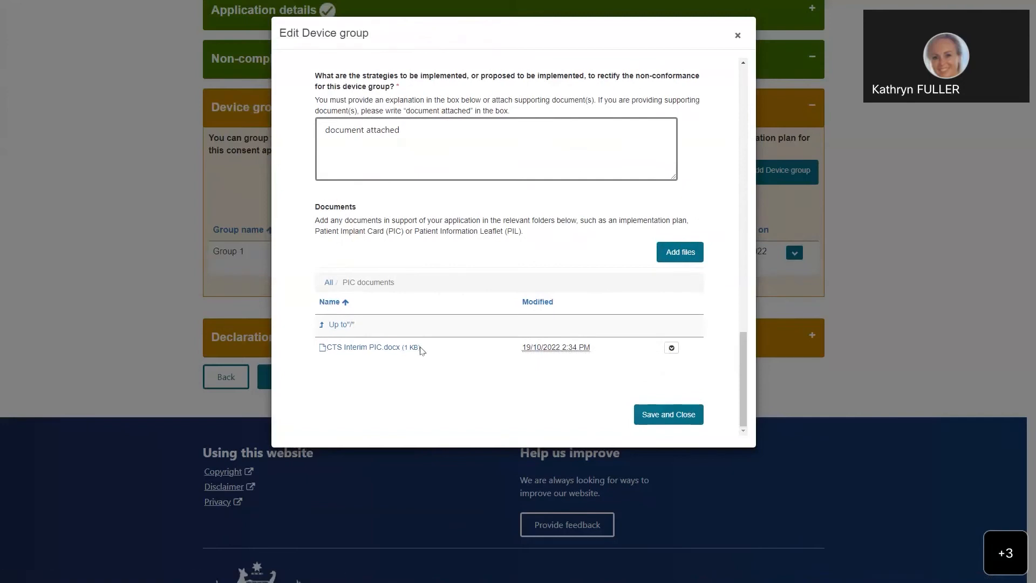
# Step: Go back to the document folder list, view the Implementation Plan folder's options, and save and close the device group
pyautogui.click(337, 325)
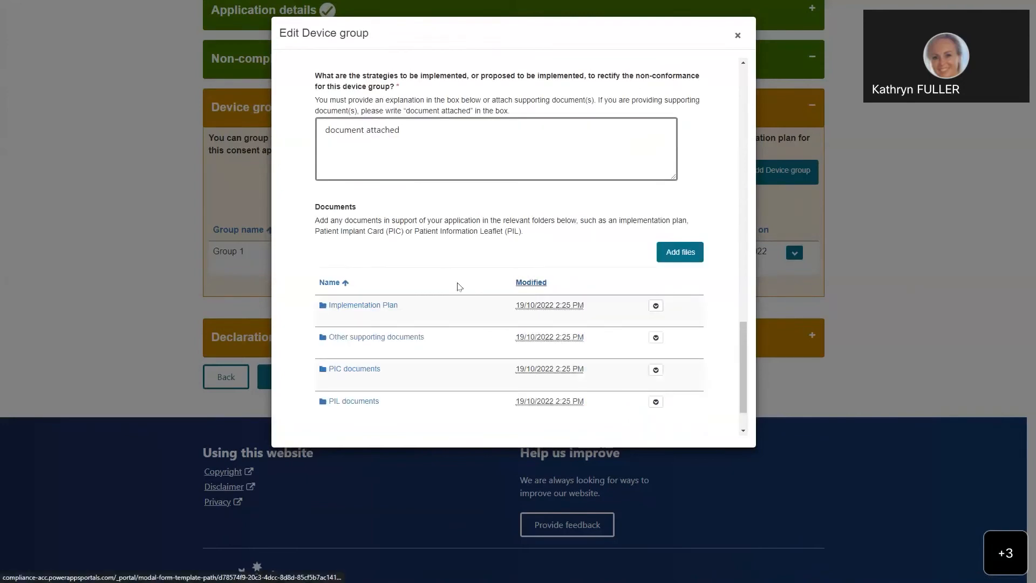
pyautogui.scroll(-1, 416, 259)
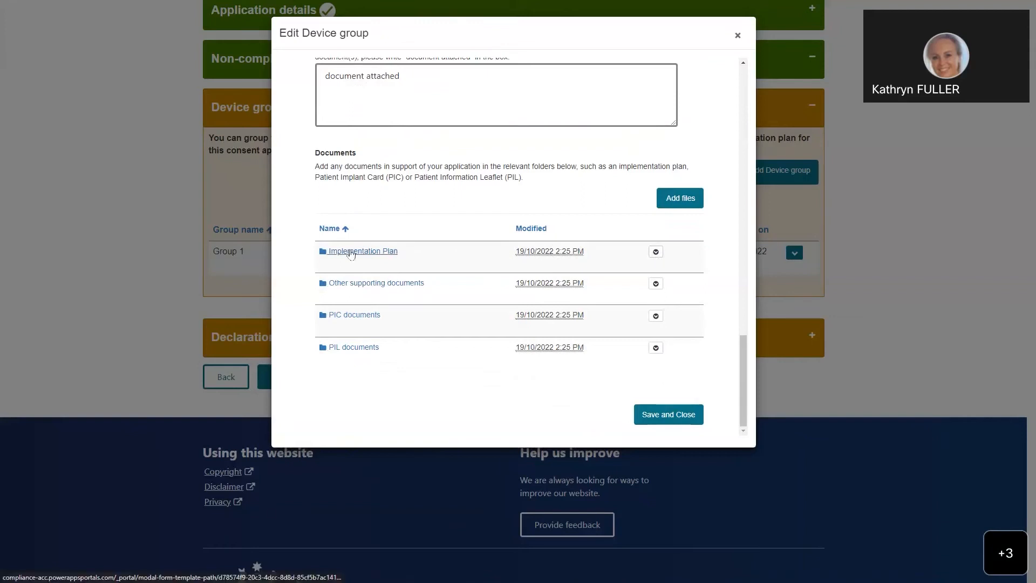
pyautogui.click(656, 252)
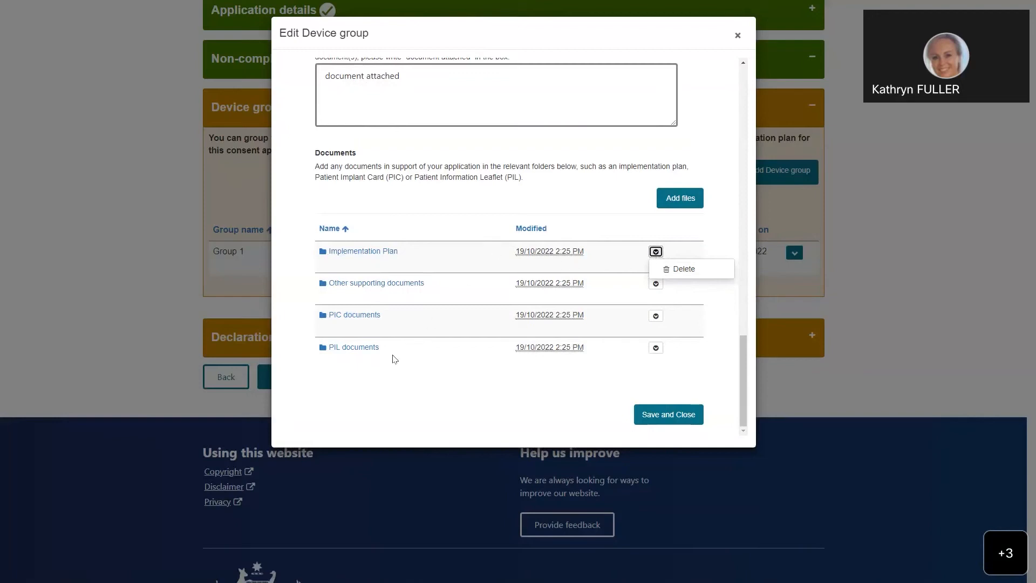
pyautogui.click(653, 416)
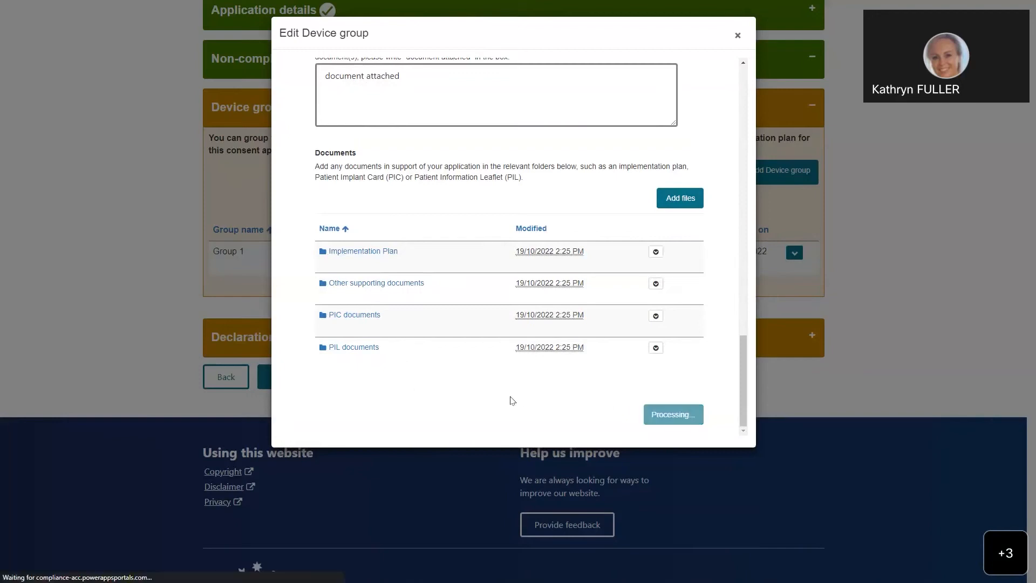
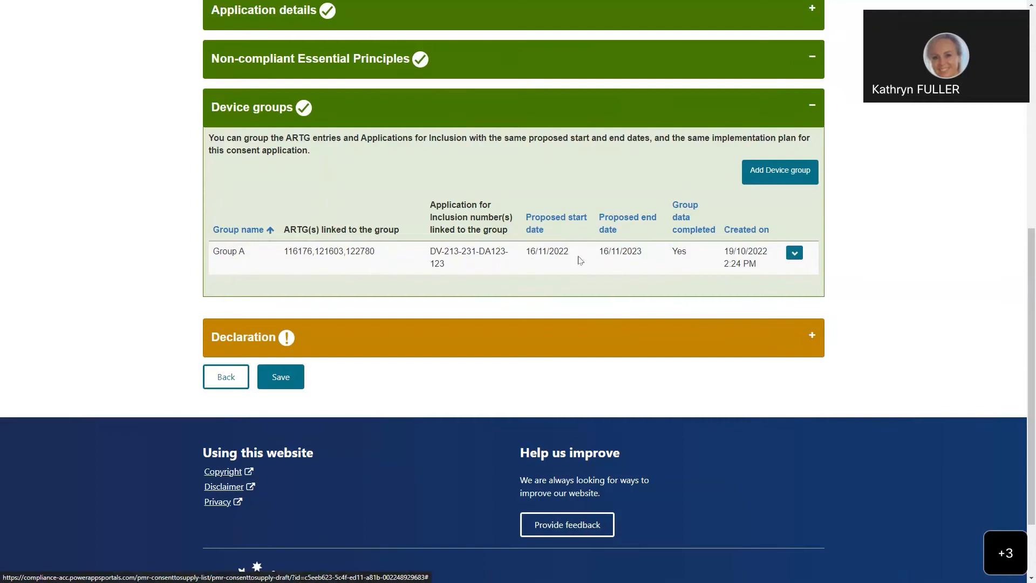
# Step: View the options available for device group Group A and save the application draft
pyautogui.click(795, 253)
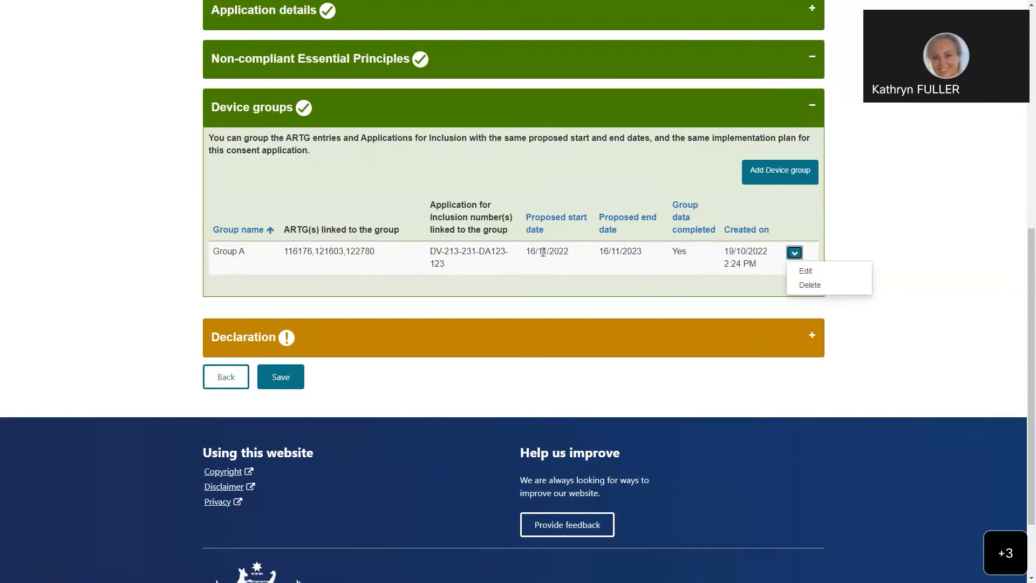
pyautogui.click(280, 377)
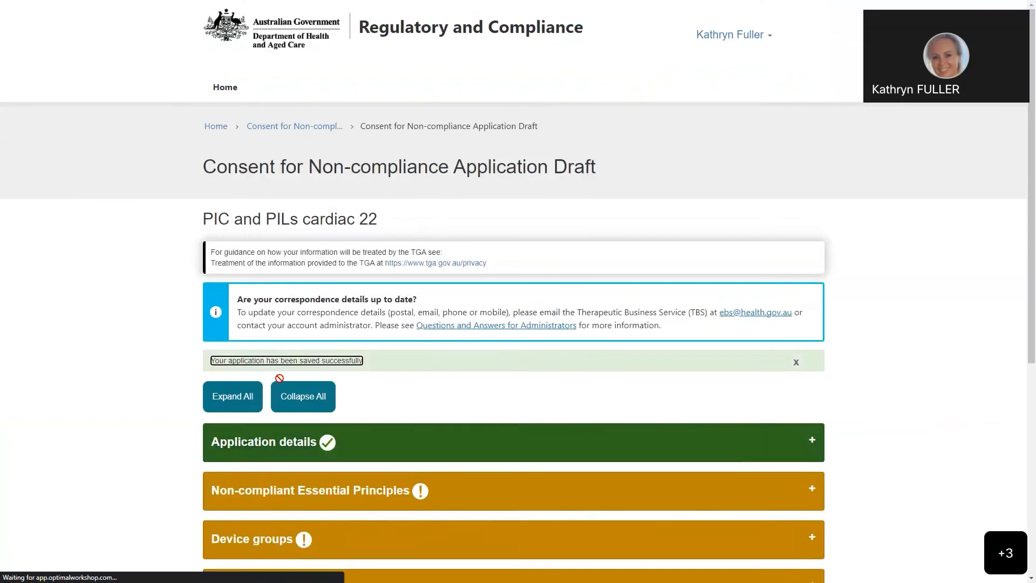
# Step: Accept the declaration that the application's information is true and correct, and submit the application
pyautogui.scroll(-4, 286, 382)
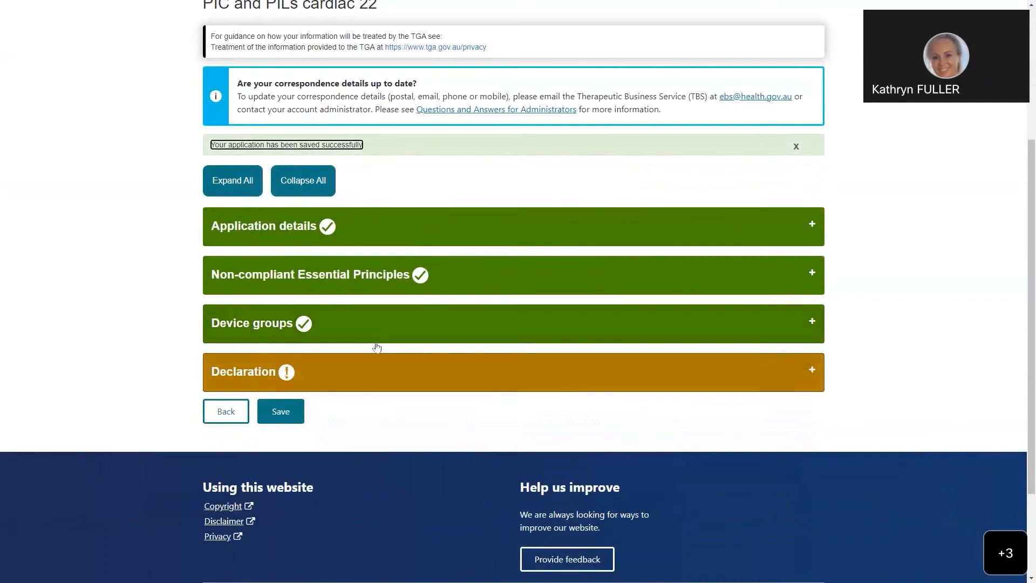
pyautogui.scroll(-1, 376, 347)
pyautogui.scroll(-1, 377, 347)
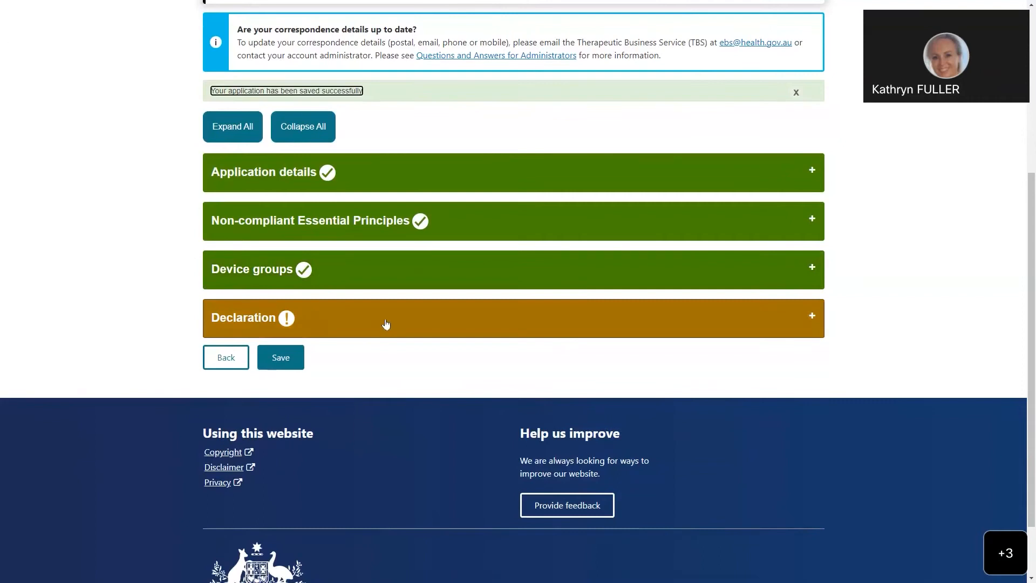
pyautogui.click(465, 330)
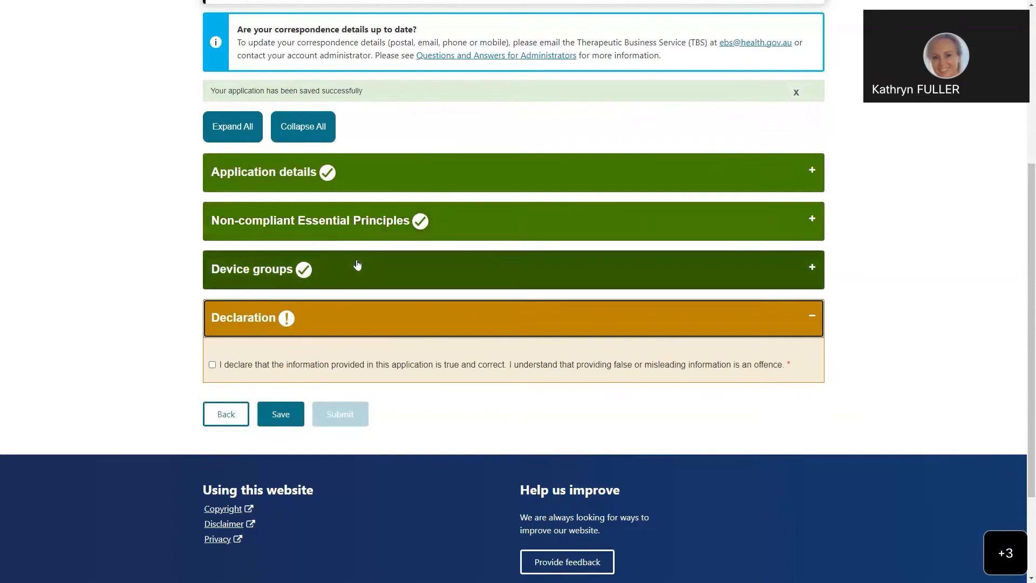
pyautogui.scroll(-1, 359, 268)
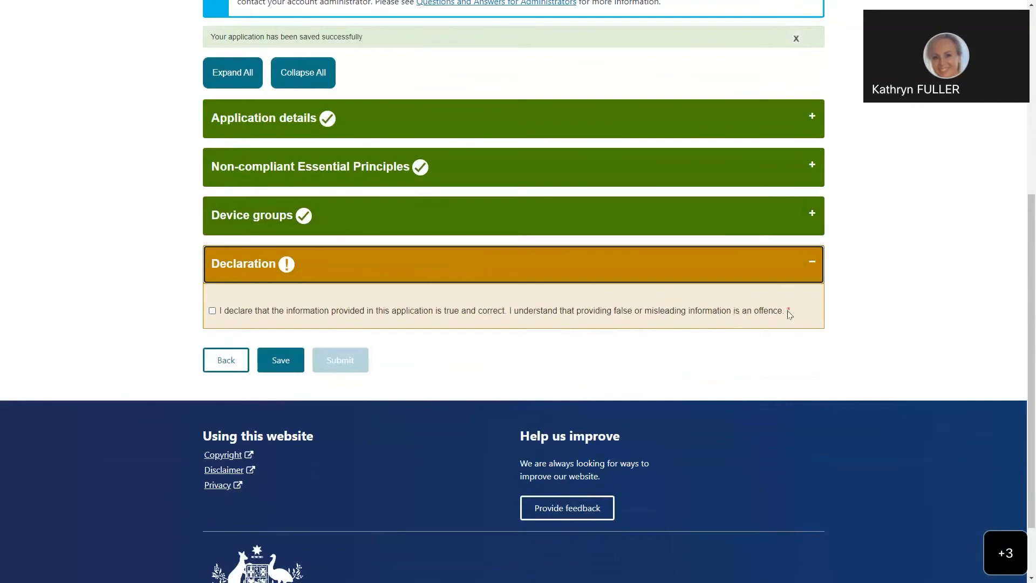
pyautogui.click(212, 310)
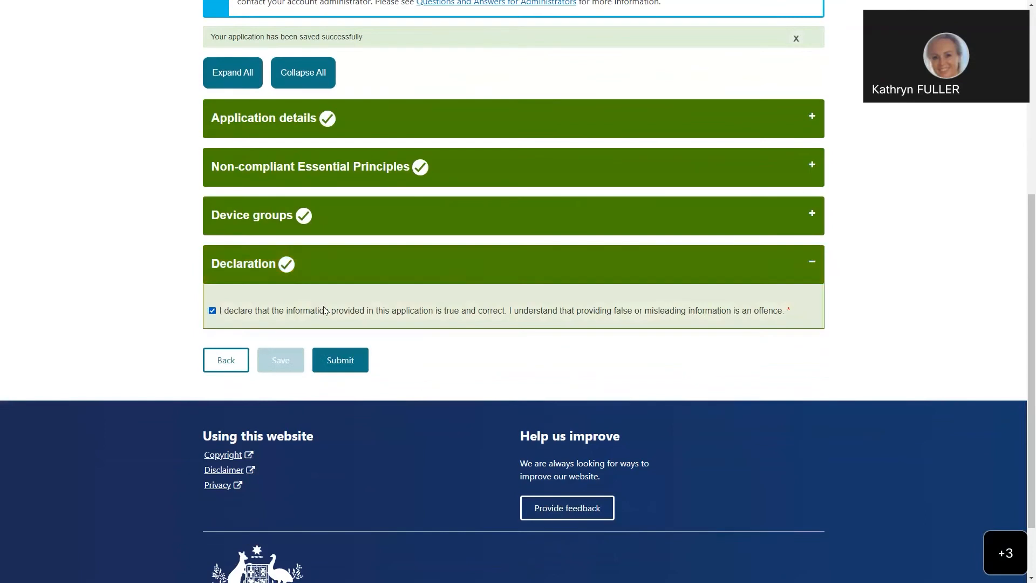
pyautogui.click(342, 366)
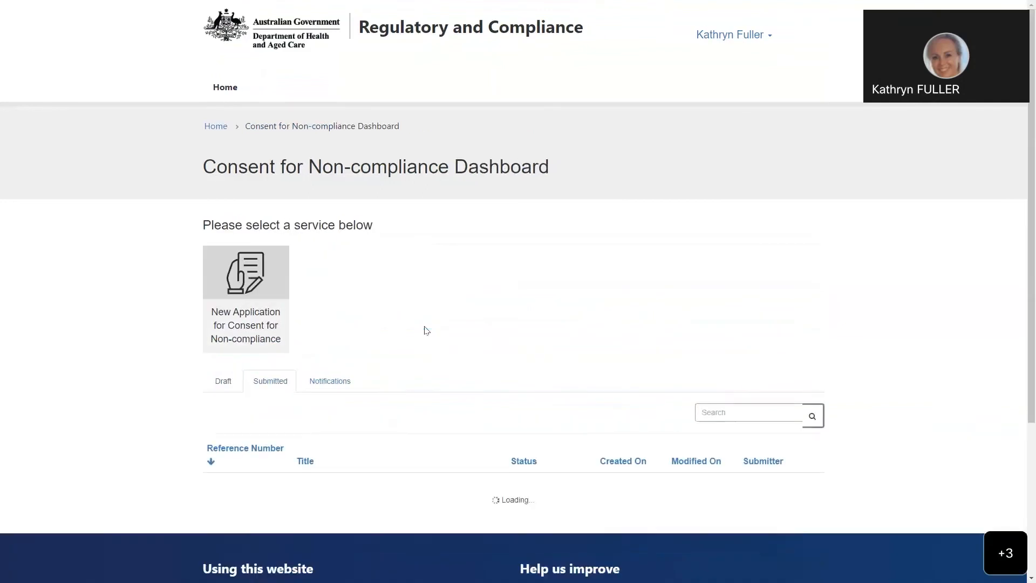
# Step: Look over the submitted applications and open the preview of "PIC and PILs cardiac 22"
pyautogui.scroll(-2, 416, 292)
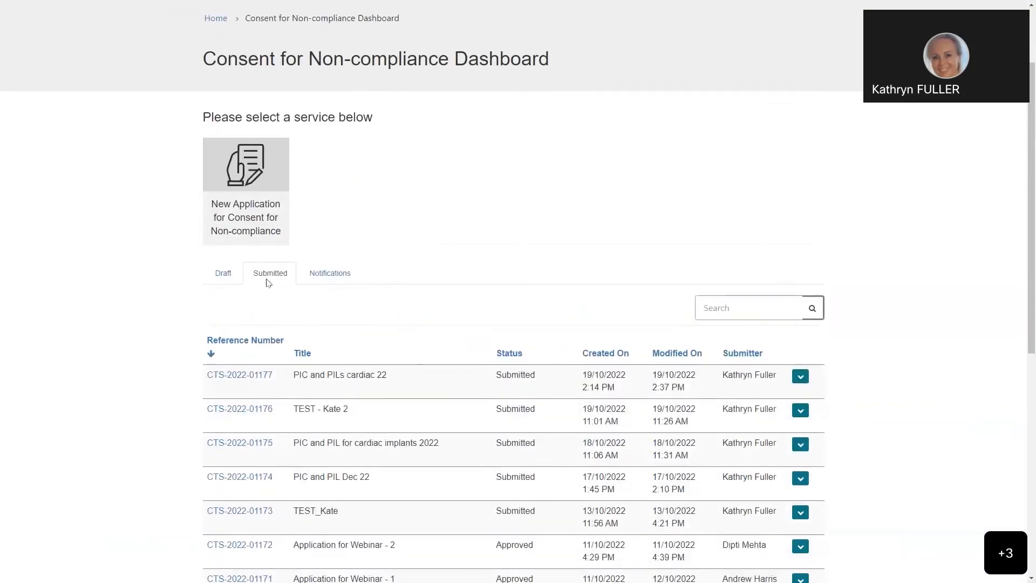
pyautogui.scroll(-1, 408, 249)
pyautogui.scroll(1, 404, 248)
pyautogui.scroll(-1, 461, 232)
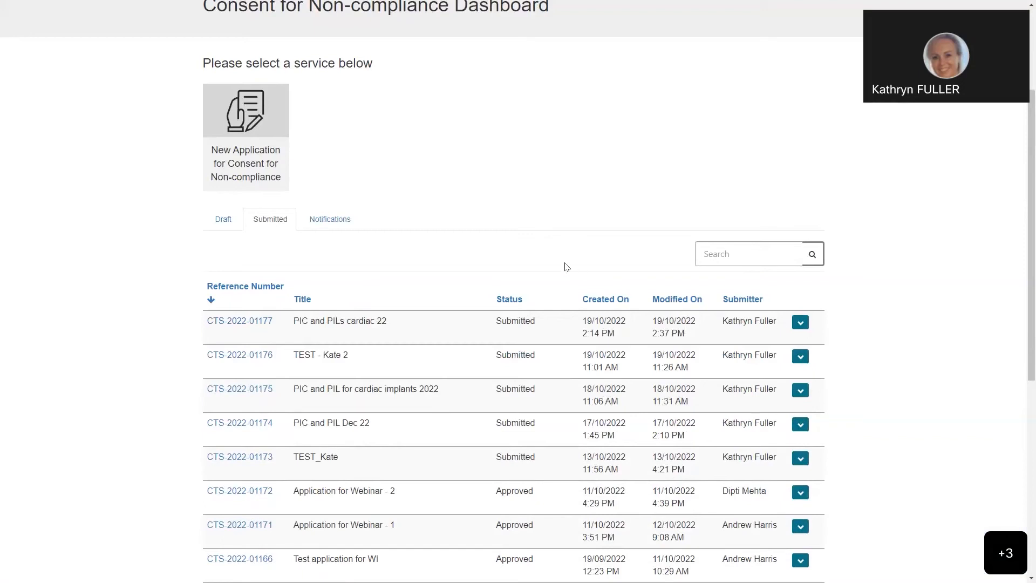
pyautogui.scroll(-1, 567, 268)
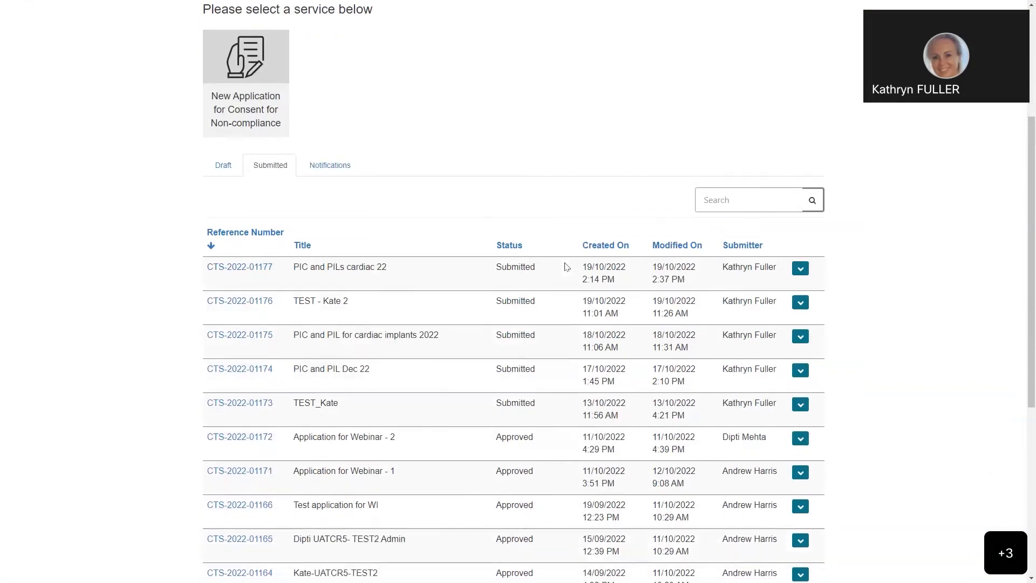
pyautogui.click(800, 268)
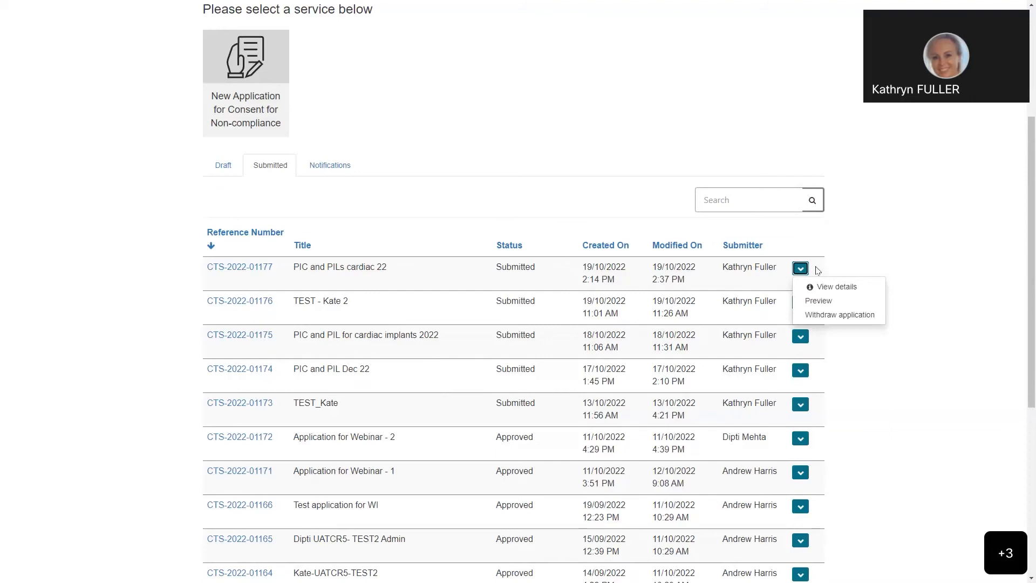
pyautogui.click(819, 301)
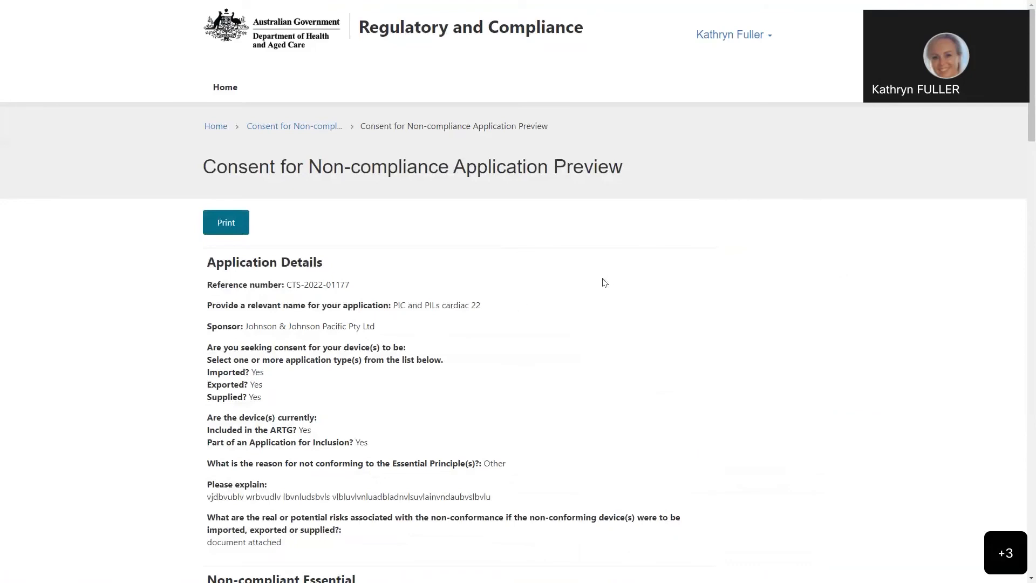
# Step: Review the application preview from the application details through the Essential Principles, device groups and consent duration to the declaration
pyautogui.scroll(-2, 604, 282)
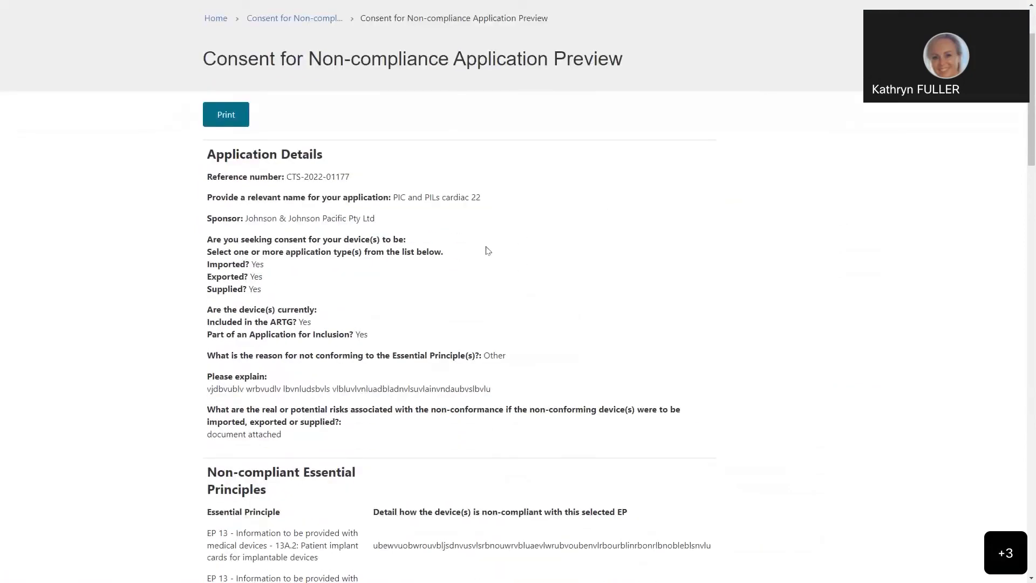
pyautogui.scroll(-3, 528, 251)
pyautogui.scroll(3, 527, 250)
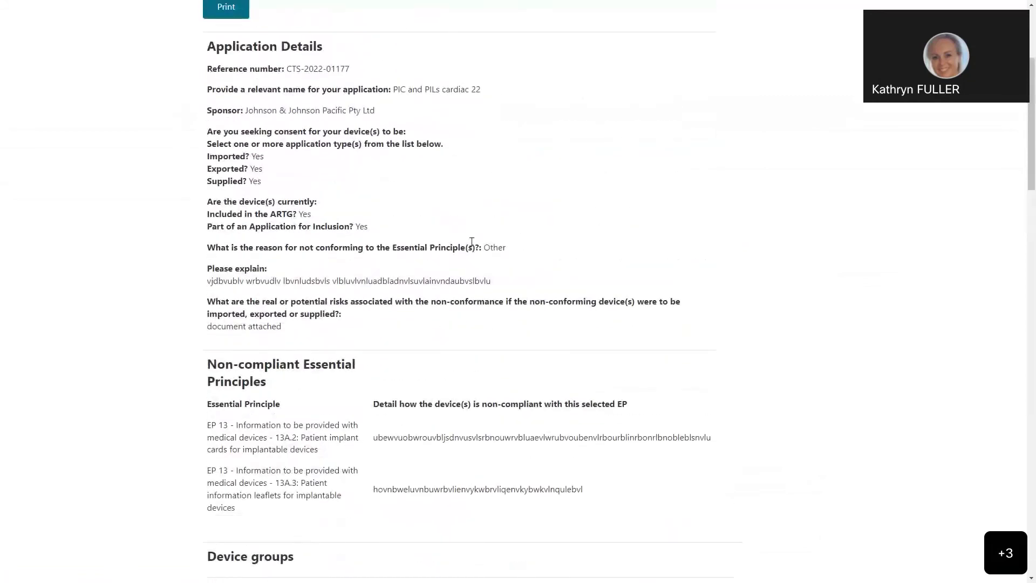
pyautogui.scroll(-3, 472, 241)
pyautogui.scroll(-1, 517, 269)
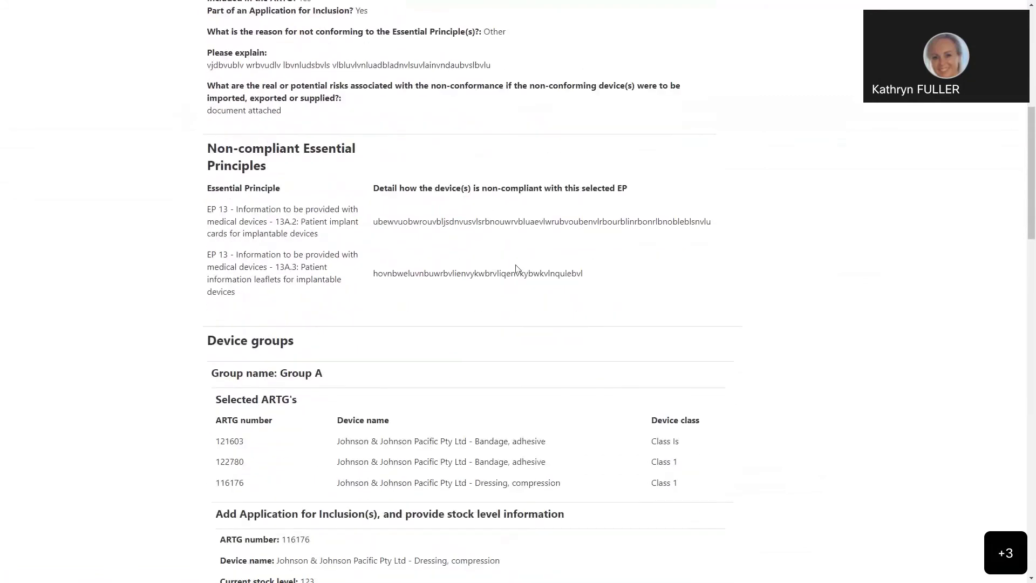
pyautogui.scroll(-5, 516, 268)
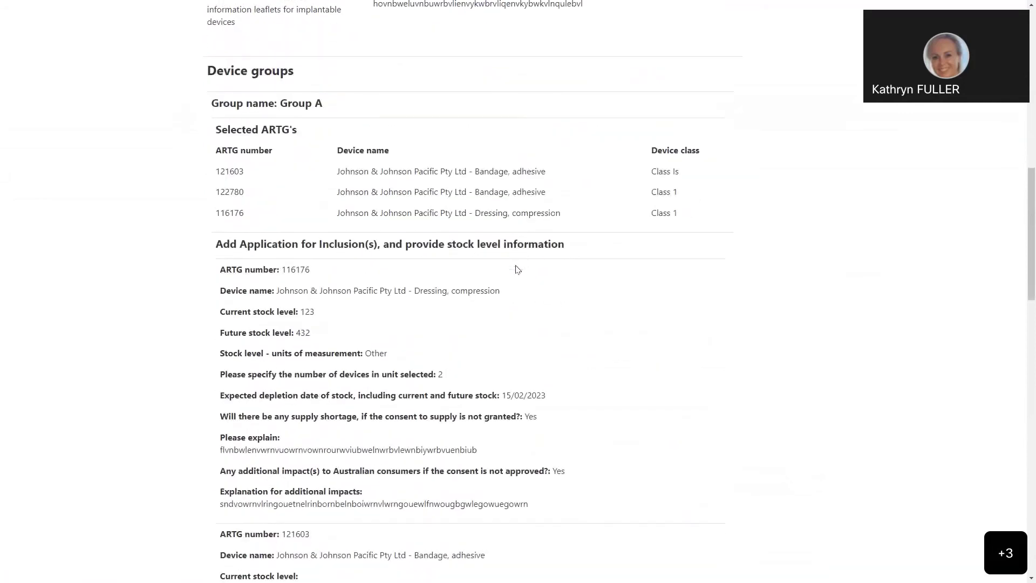
pyautogui.scroll(-1, 517, 269)
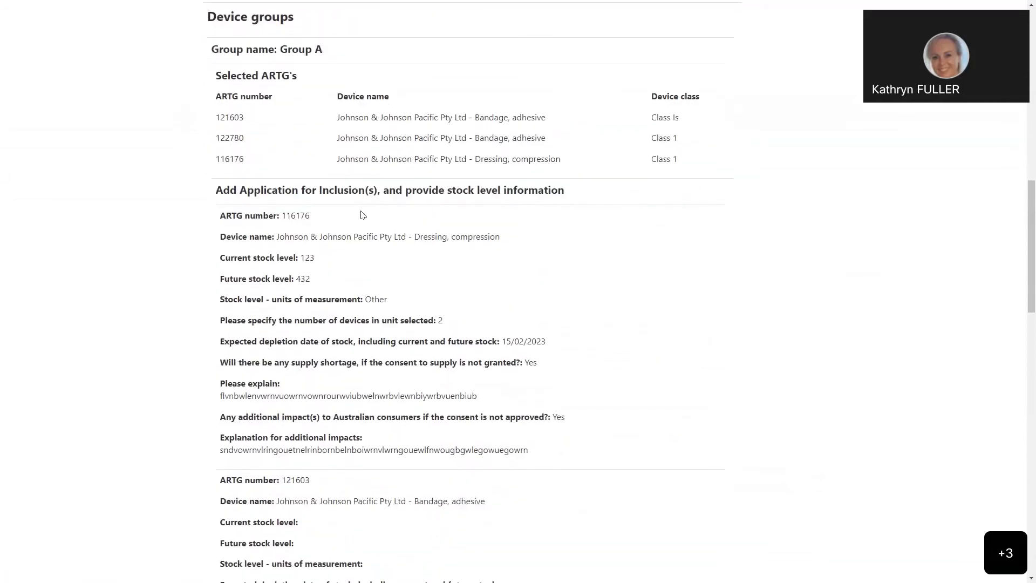
pyautogui.scroll(-8, 447, 232)
pyautogui.scroll(-9, 448, 236)
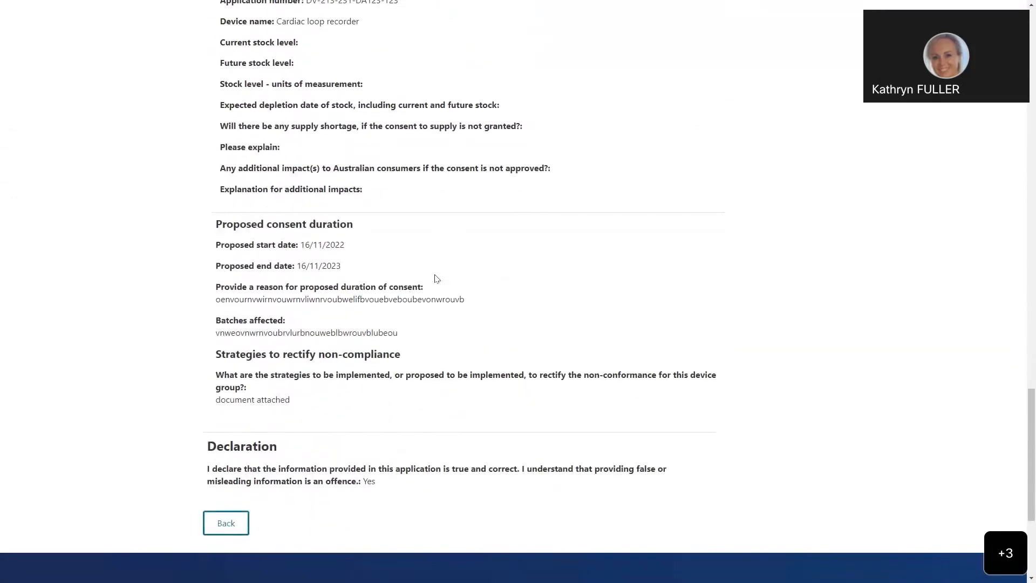
pyautogui.scroll(-2, 435, 279)
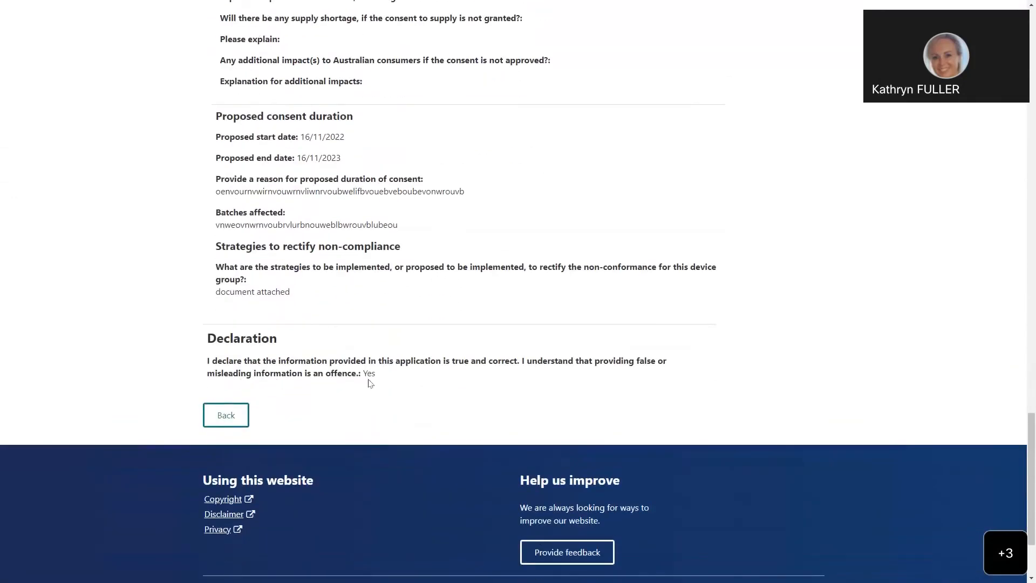
pyautogui.scroll(20, 371, 220)
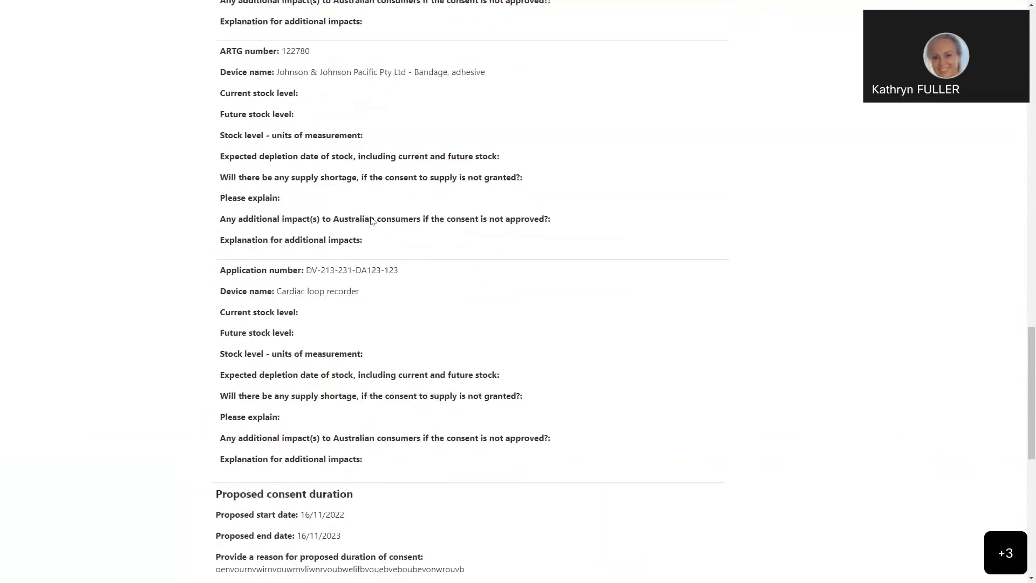
pyautogui.scroll(2, 371, 220)
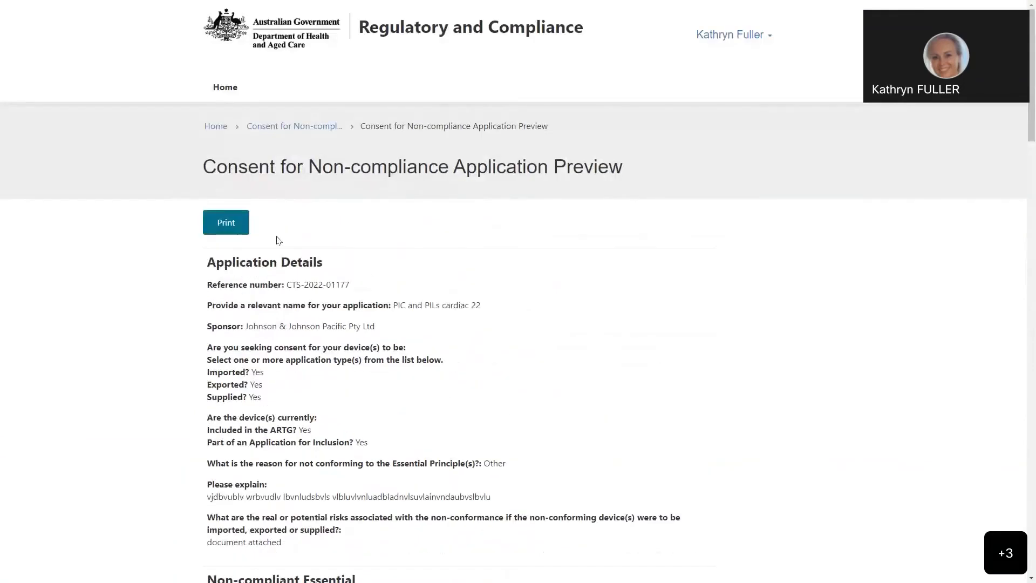
# Step: Open the print settings for the application preview, view the available destinations, and cancel printing
pyautogui.click(227, 228)
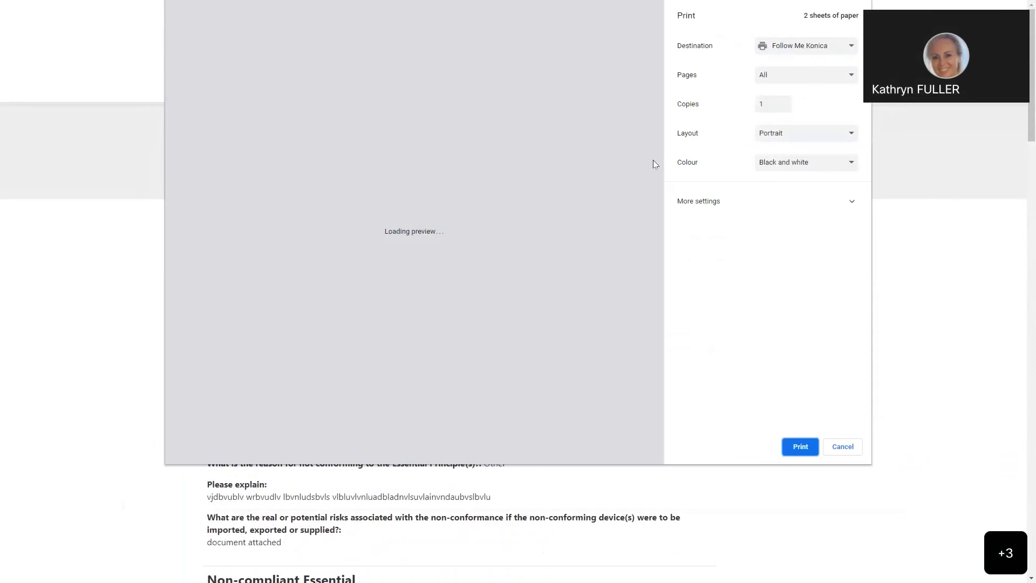
pyautogui.click(850, 48)
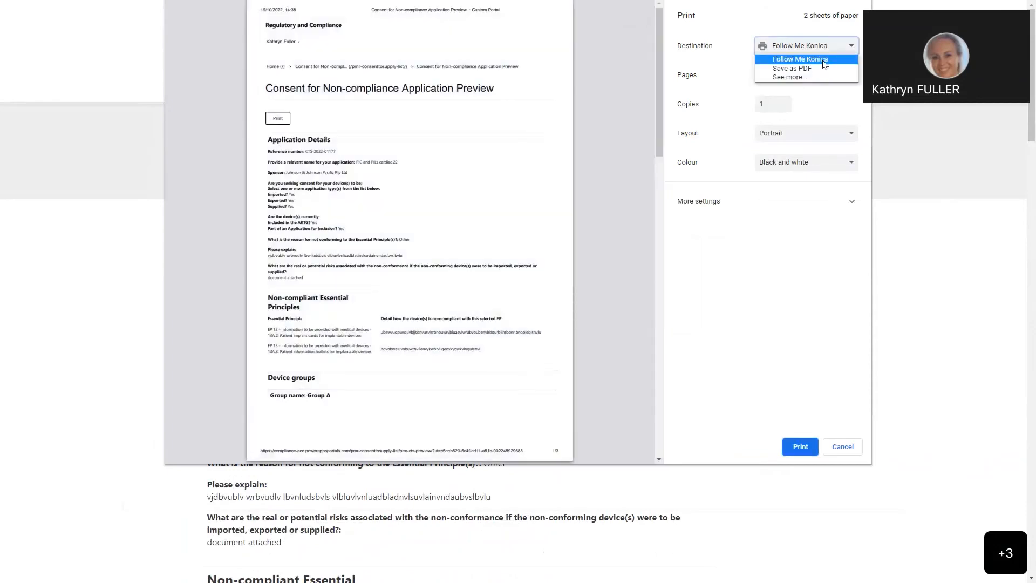
pyautogui.click(843, 446)
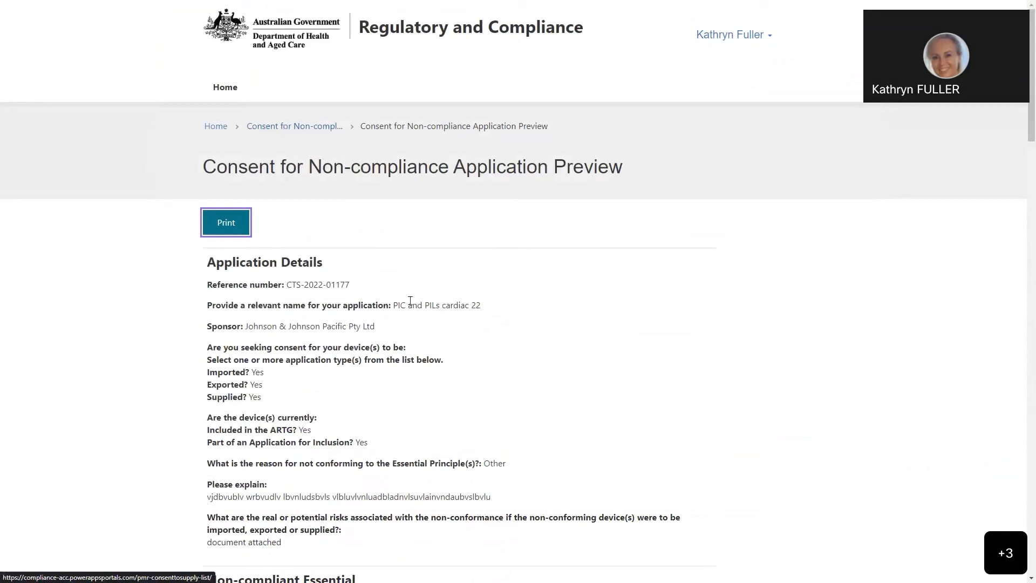
# Step: Return from the preview to the dashboard and examine the statuses in the list of submitted applications
pyautogui.scroll(-15, 405, 301)
pyautogui.scroll(-6, 405, 302)
pyautogui.click(226, 415)
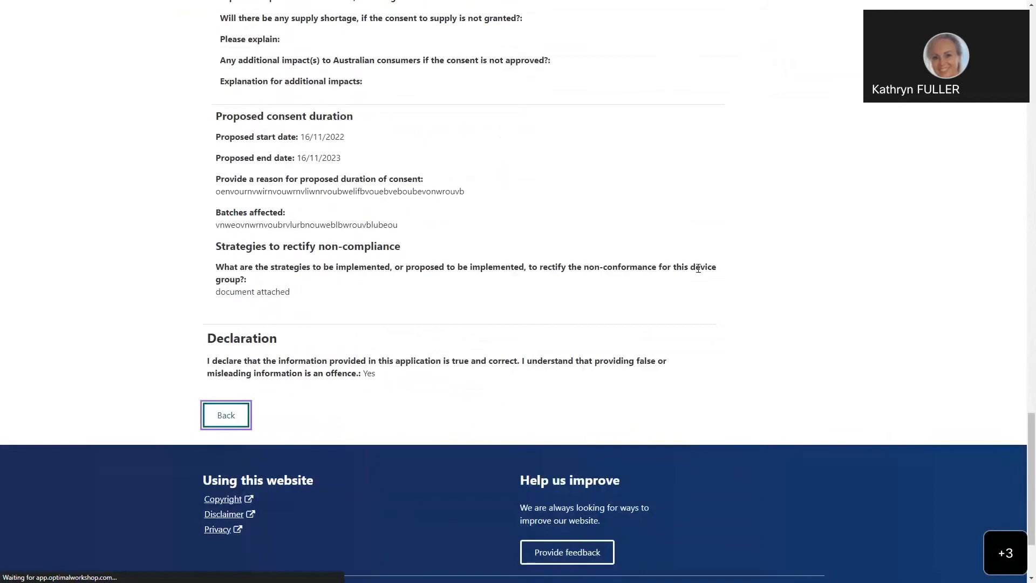
pyautogui.scroll(-4, 517, 259)
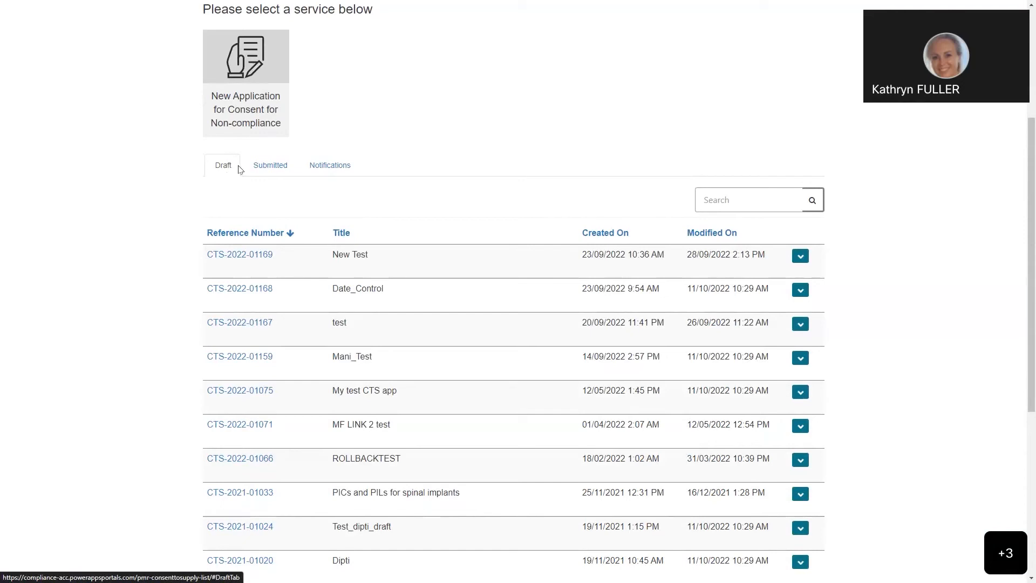
pyautogui.click(275, 170)
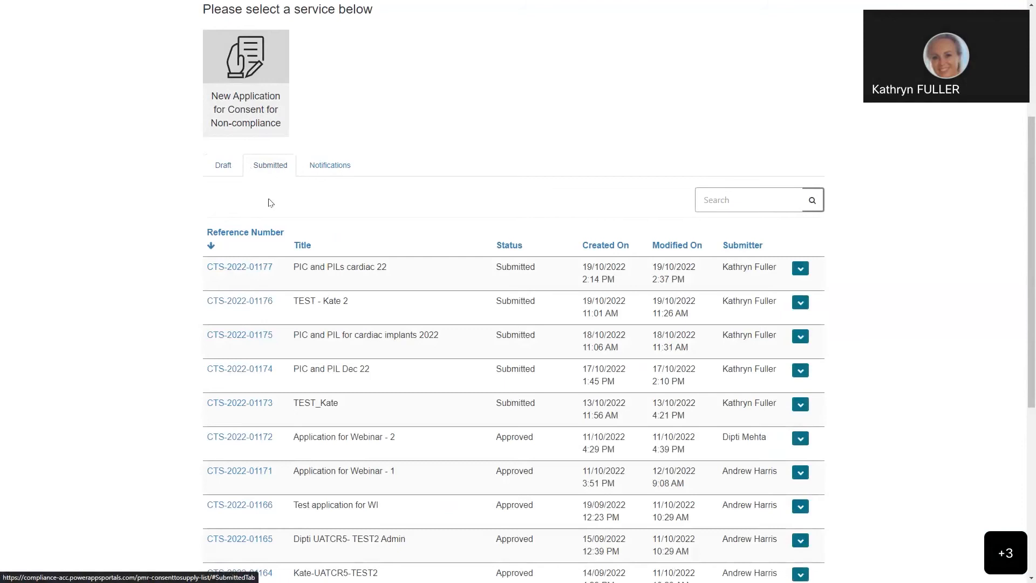
pyautogui.scroll(-2, 545, 247)
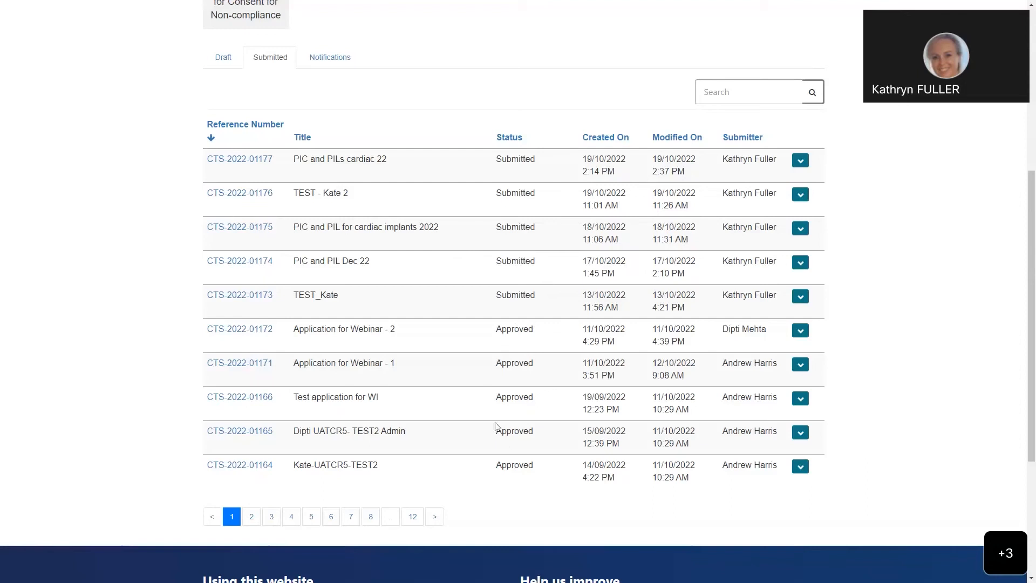
pyautogui.scroll(2, 519, 375)
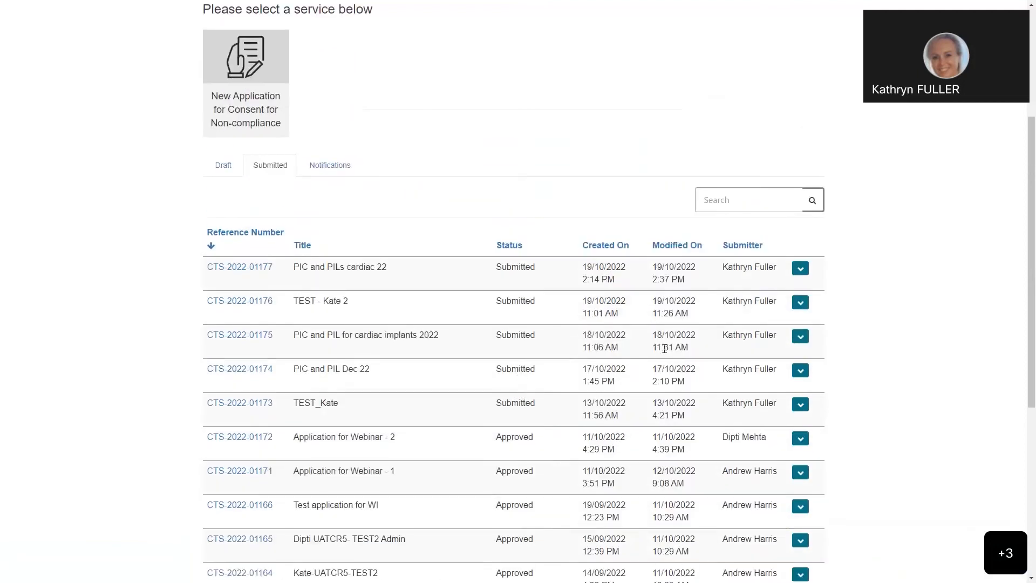
# Step: Start withdrawing the submitted application "PIC and PILs cardiac 22", enter placeholder text as the reason, and close the form without withdrawing
pyautogui.click(801, 268)
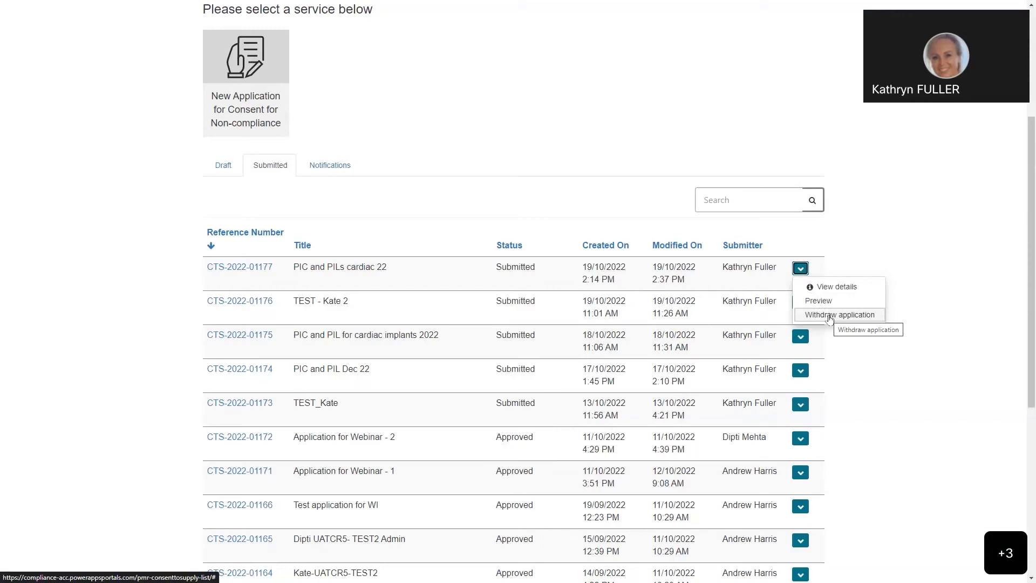
pyautogui.click(830, 317)
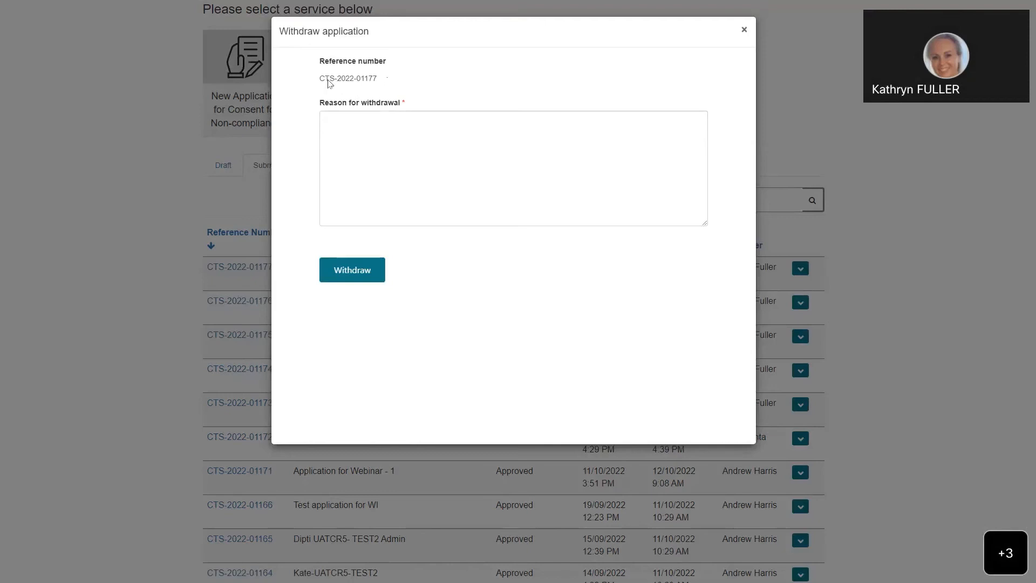
pyautogui.click(358, 120)
pyautogui.write('sinvorunbvleinvowrnvlurnogunwrlbun')
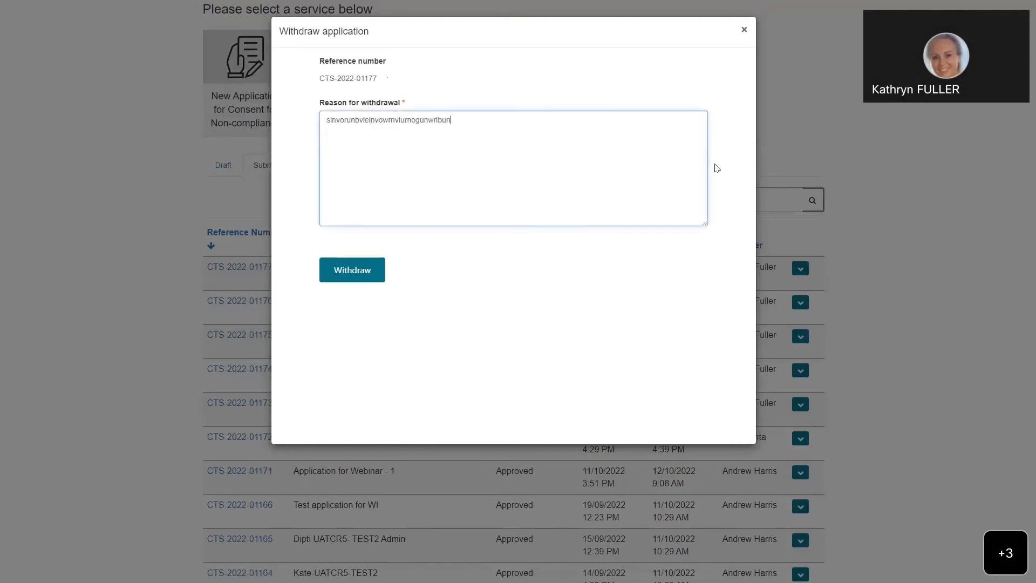
pyautogui.write('ronblrinvouwnvlmvulnrwlnouwnvlwrun')
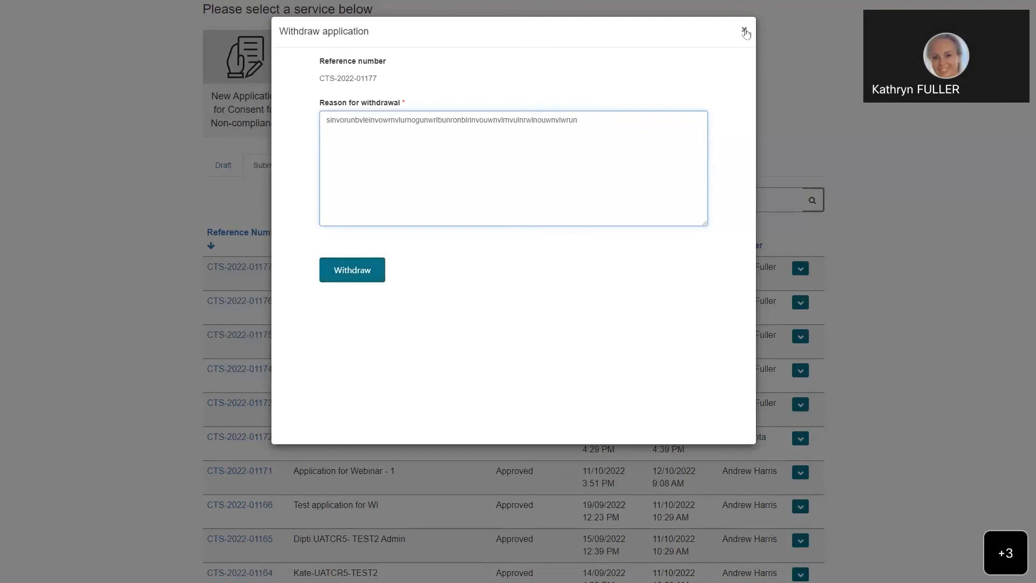
pyautogui.click(745, 29)
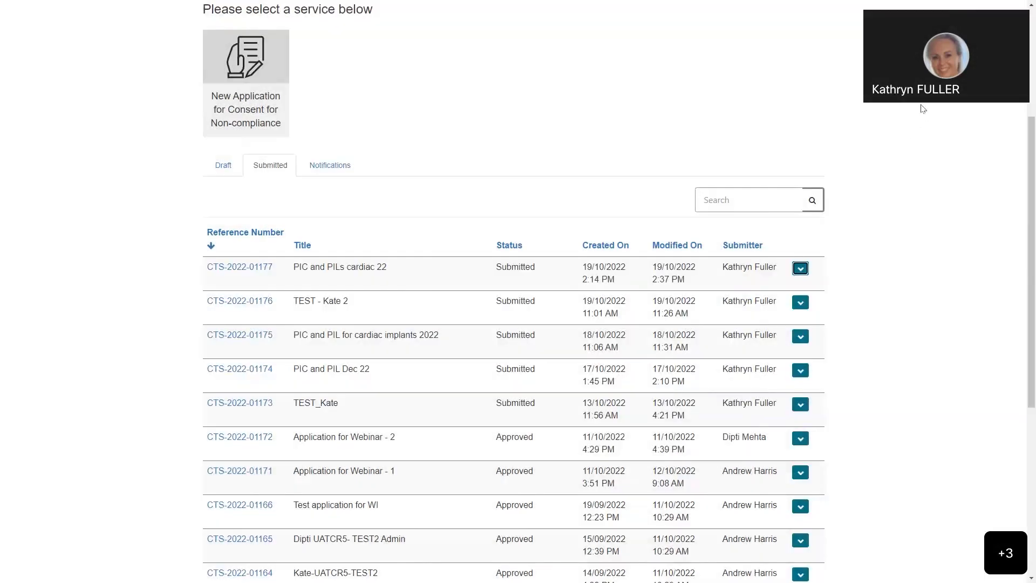